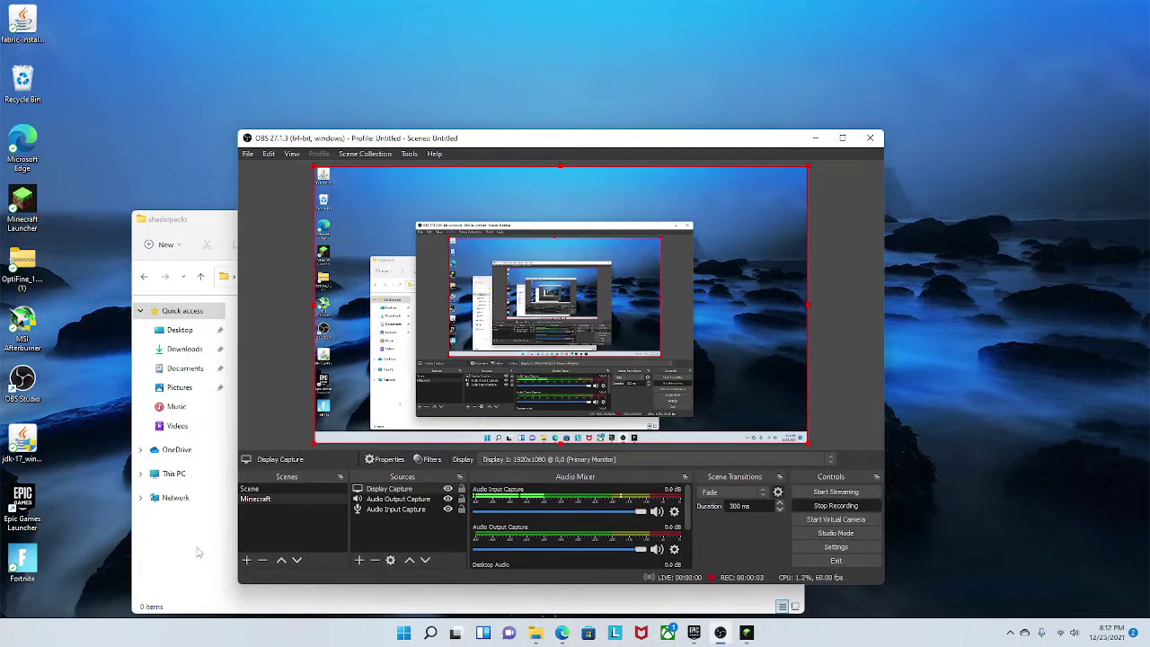
Step: In Microsoft Edge, download OptiFine HD U H4 for Minecraft 1.18.1 from the OptiFine downloads page, skipping the advertisement
click(562, 632)
click(121, 13)
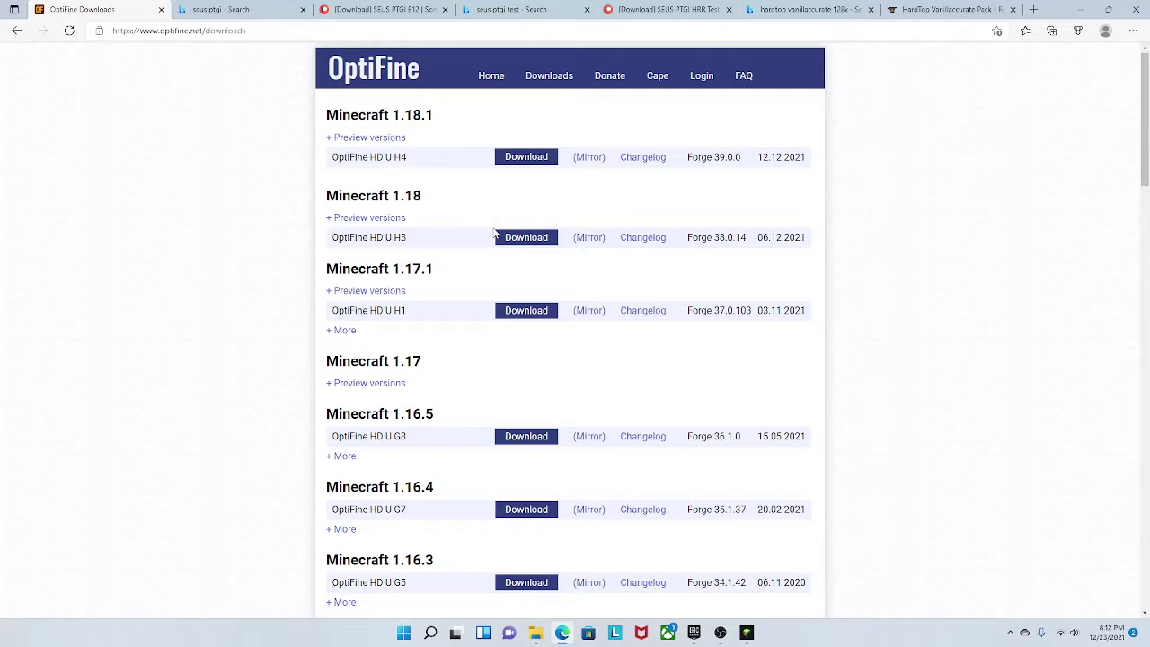
click(512, 159)
click(523, 160)
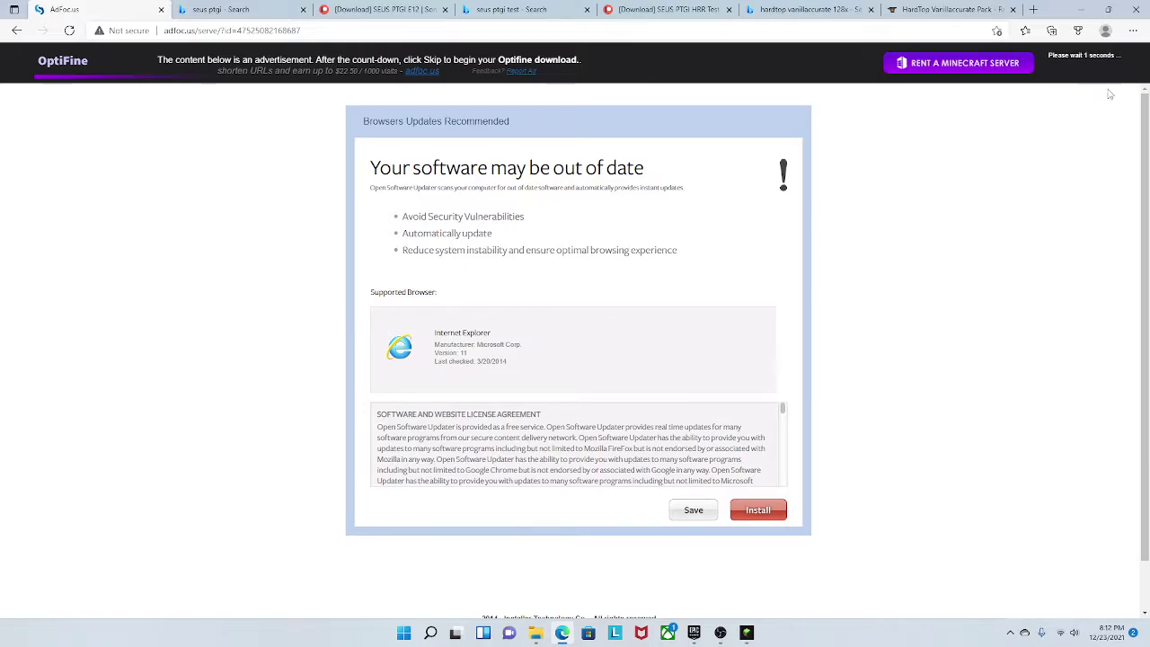
click(1083, 69)
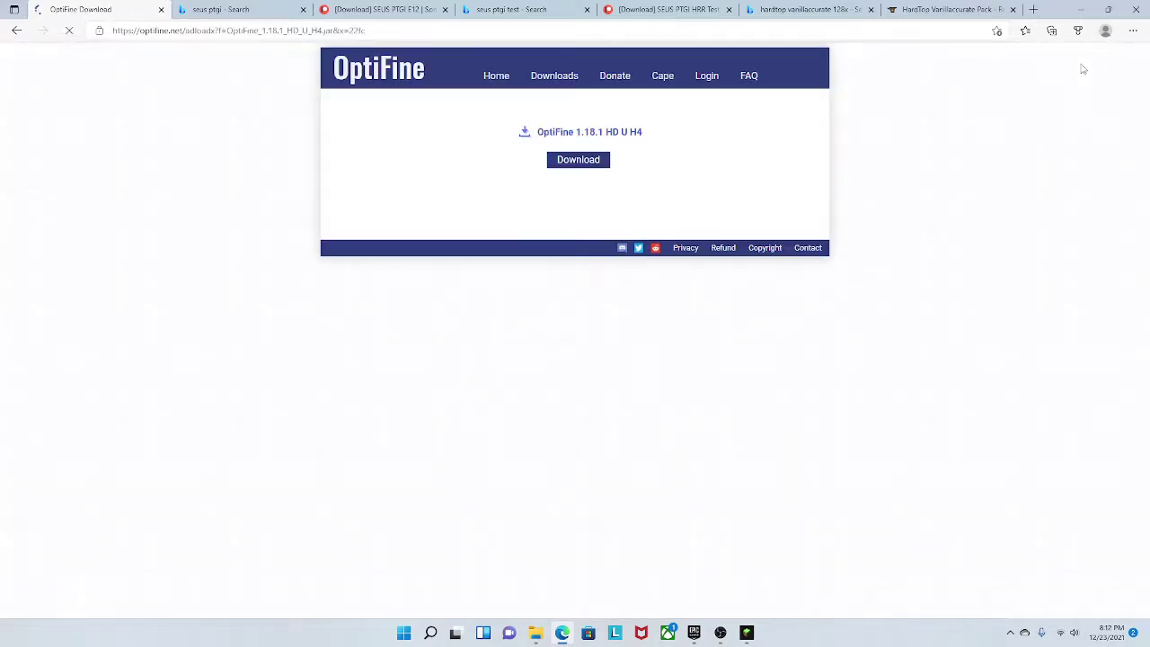
click(580, 162)
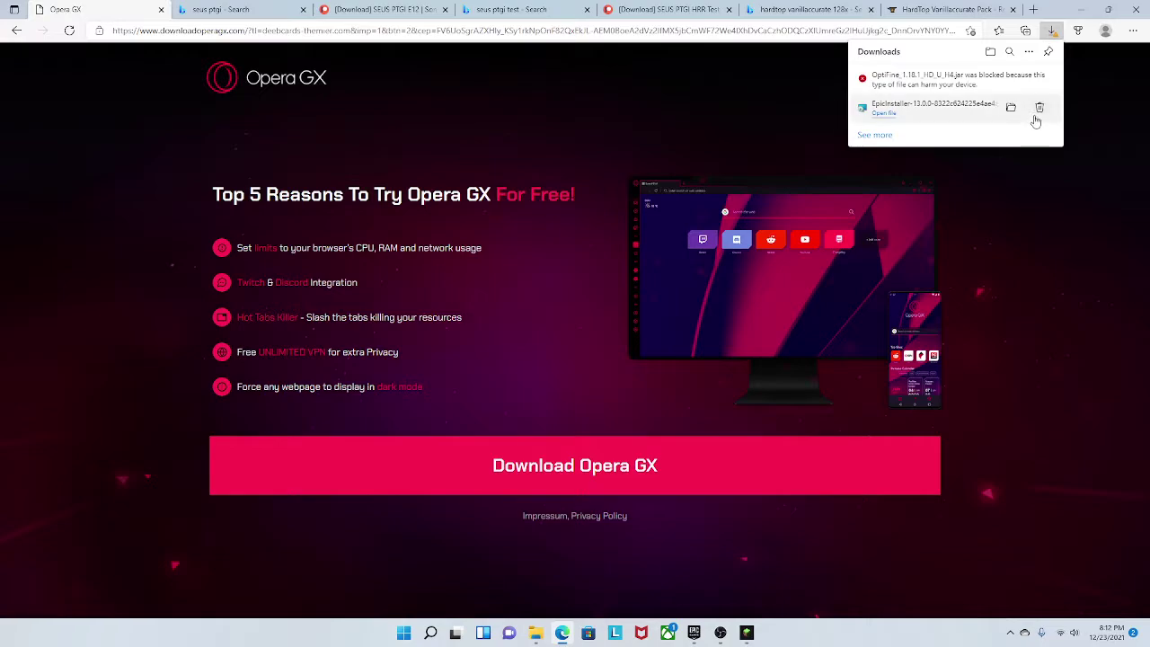
Step: Delete the EpicInstaller file from the browser's downloads and keep the blocked OptiFine_1.18.1_HD_U_H4.jar
click(1039, 108)
click(1040, 78)
click(948, 118)
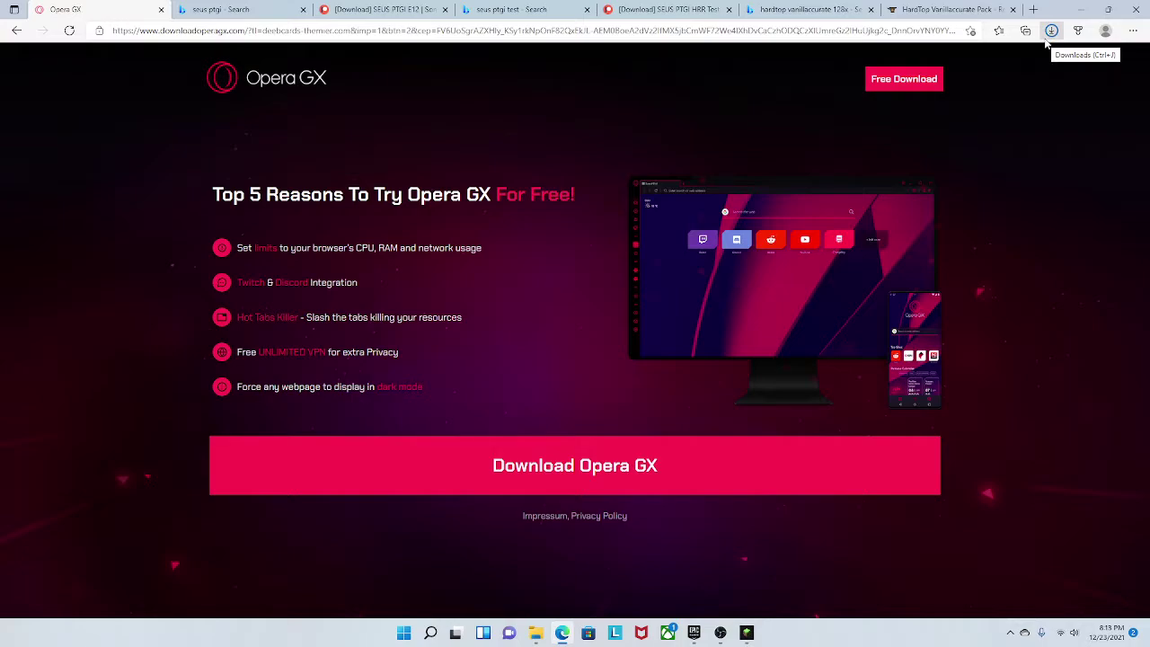
click(1047, 36)
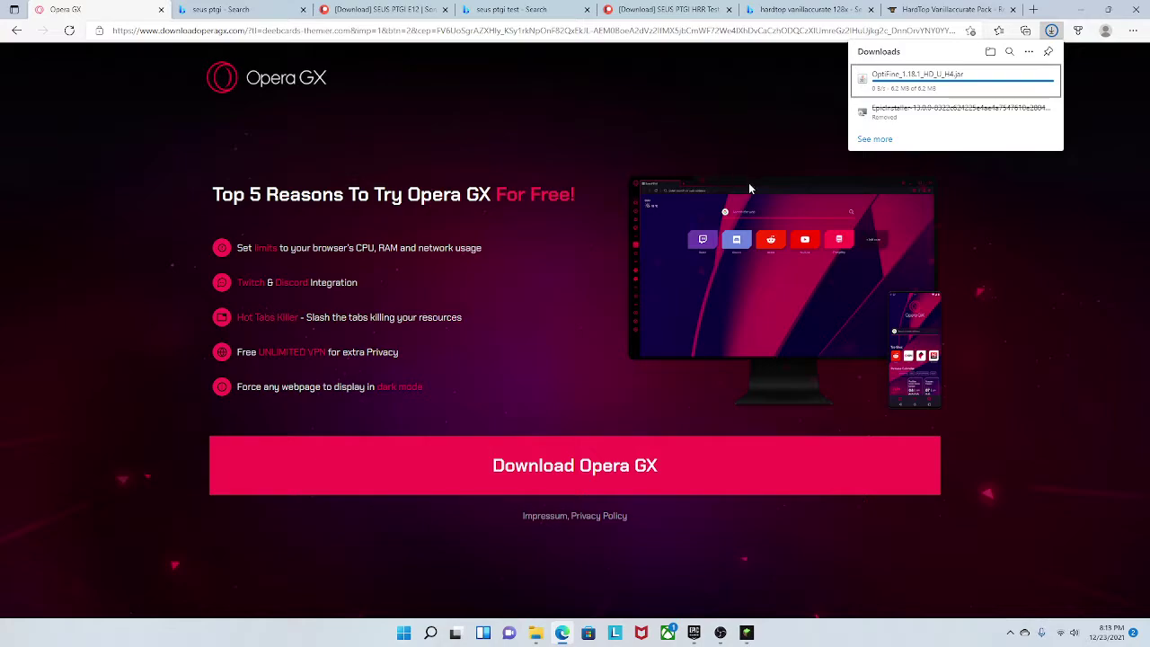
Step: Close the shaderpacks folder window and check the Downloads folder in File Explorer
click(418, 7)
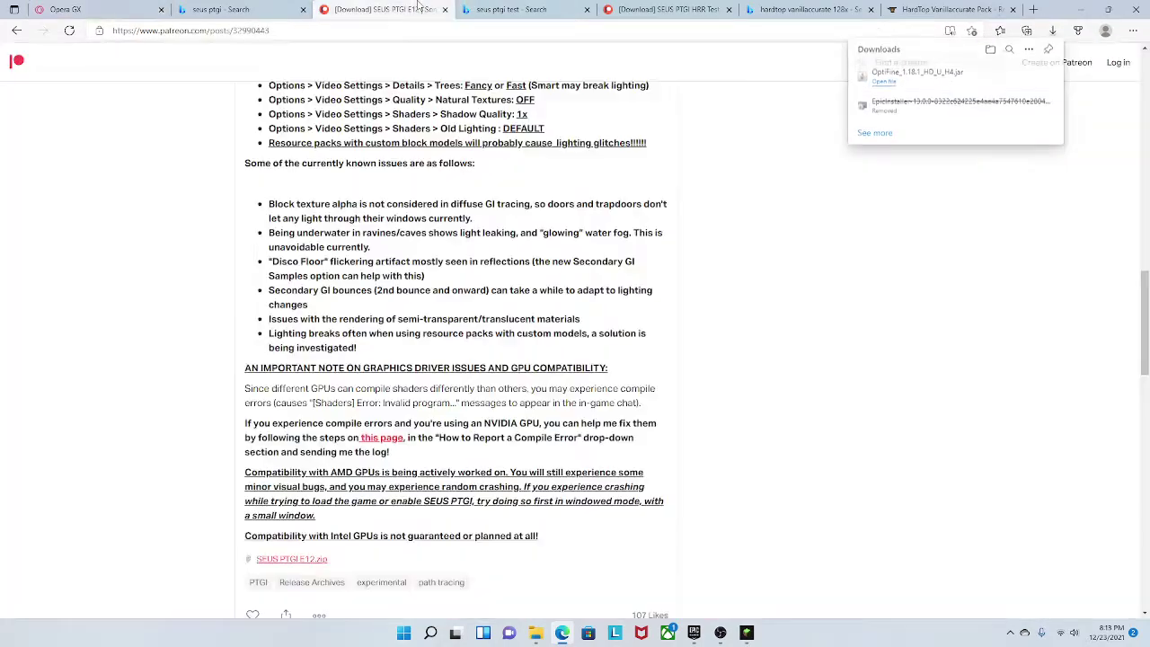
click(143, 9)
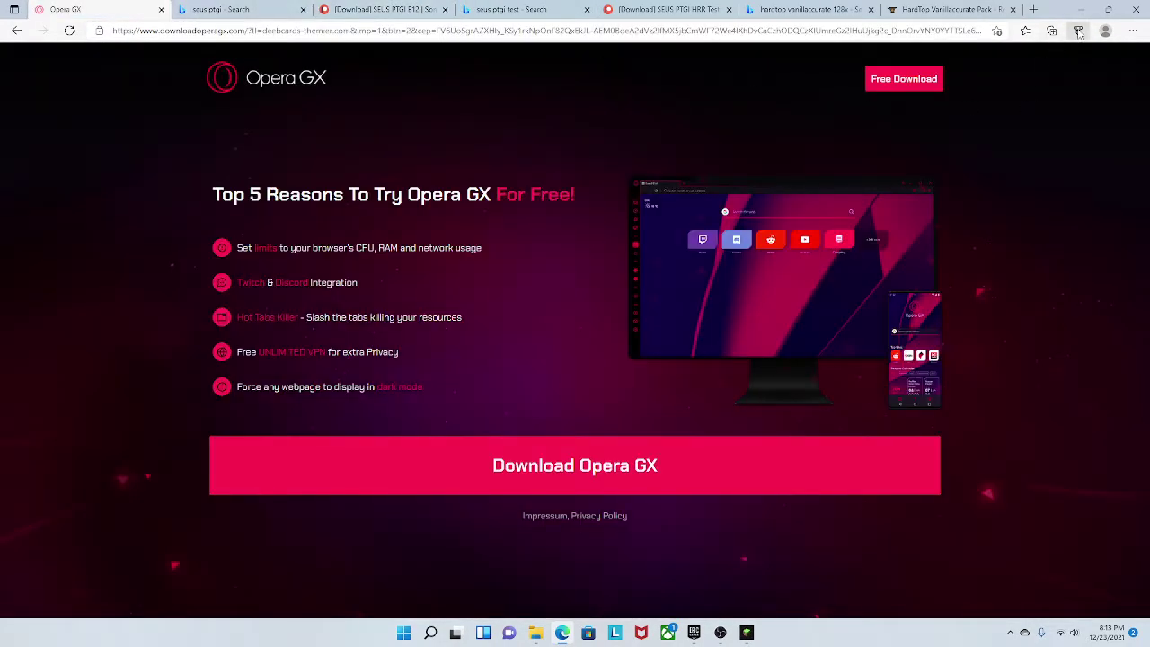
click(535, 632)
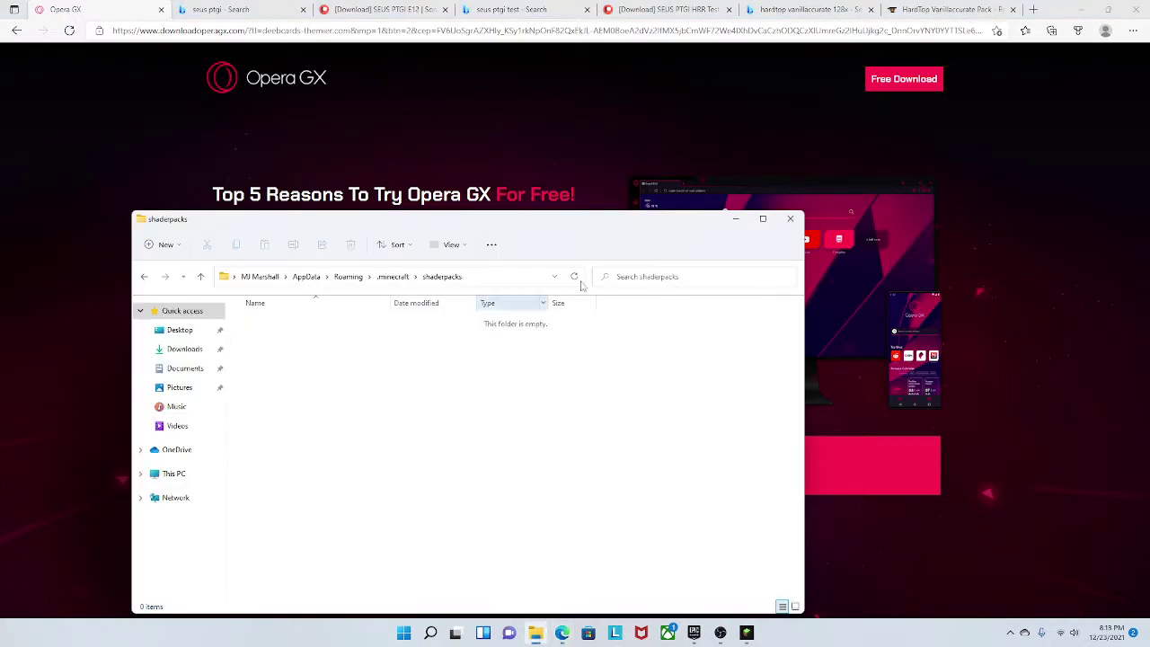
click(790, 219)
click(535, 632)
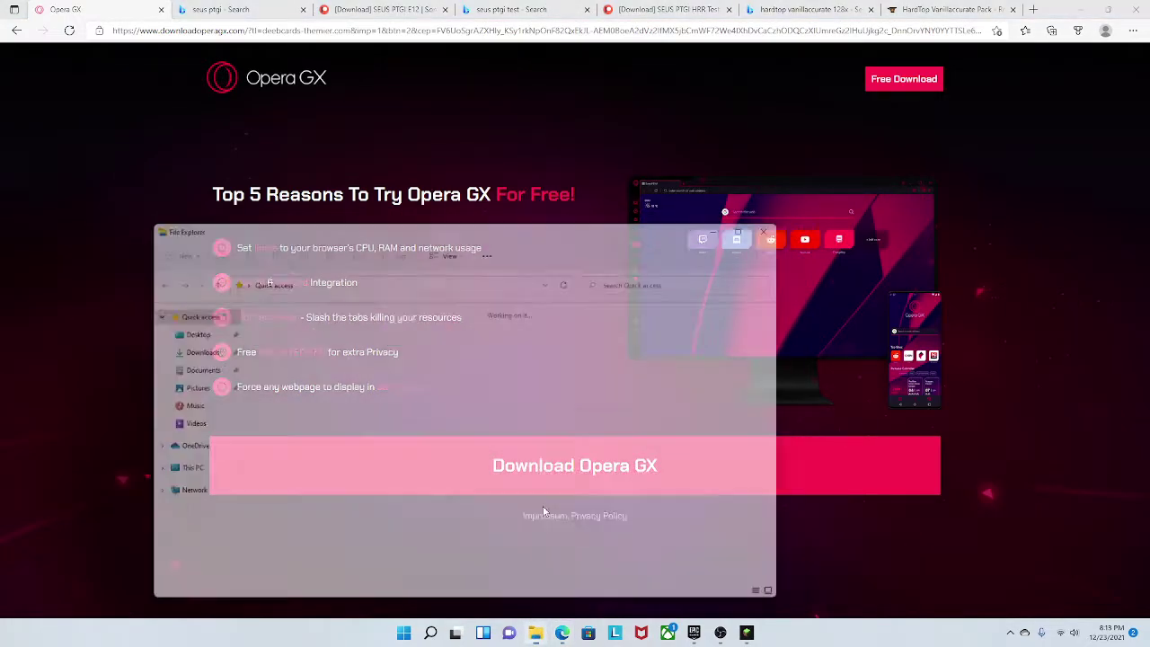
double_click(416, 340)
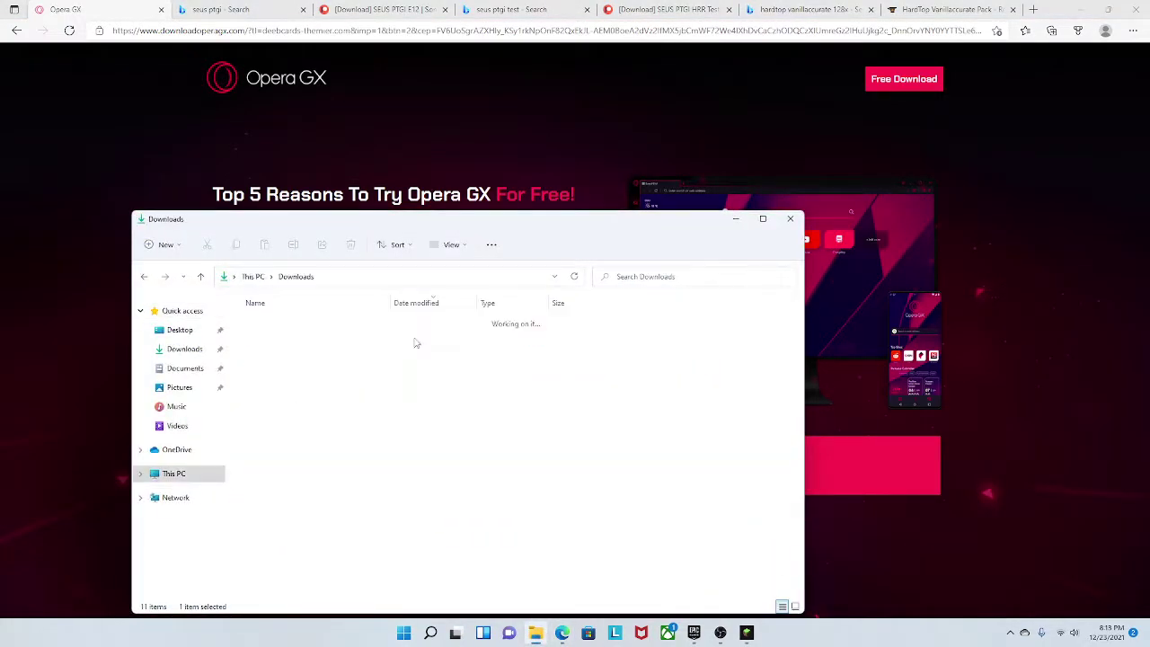
click(791, 221)
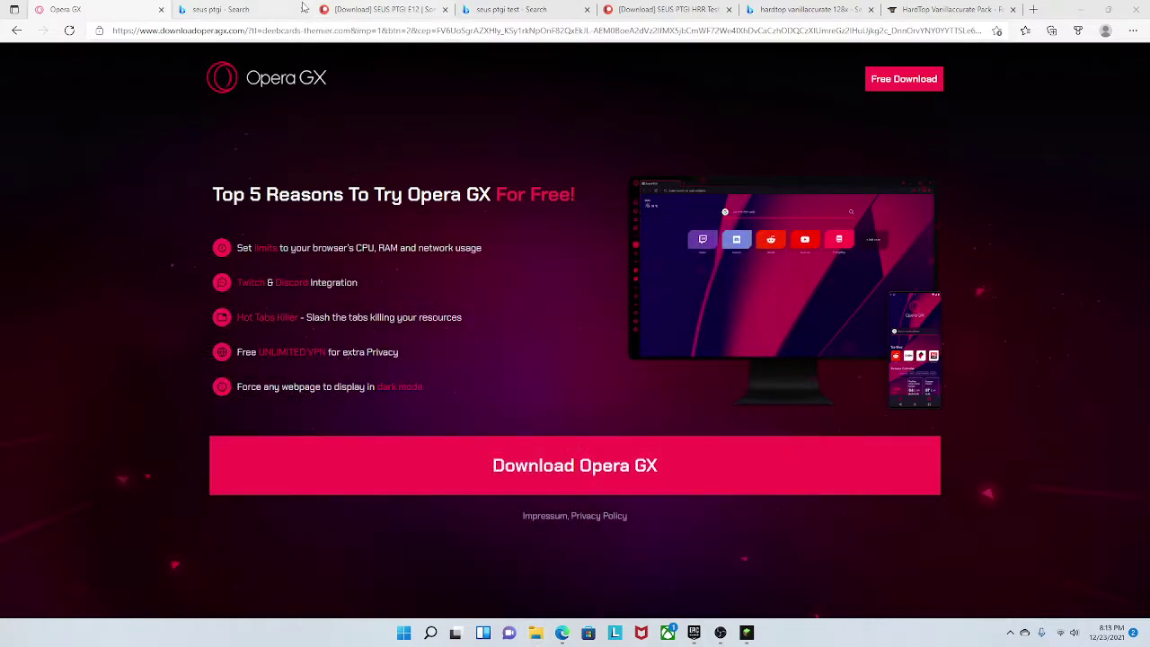
Step: Close both SEUS PTGI search pages and the SEUS PTGI E12 page, leaving the SEUS PTGI HRR Test post open
click(382, 9)
click(302, 9)
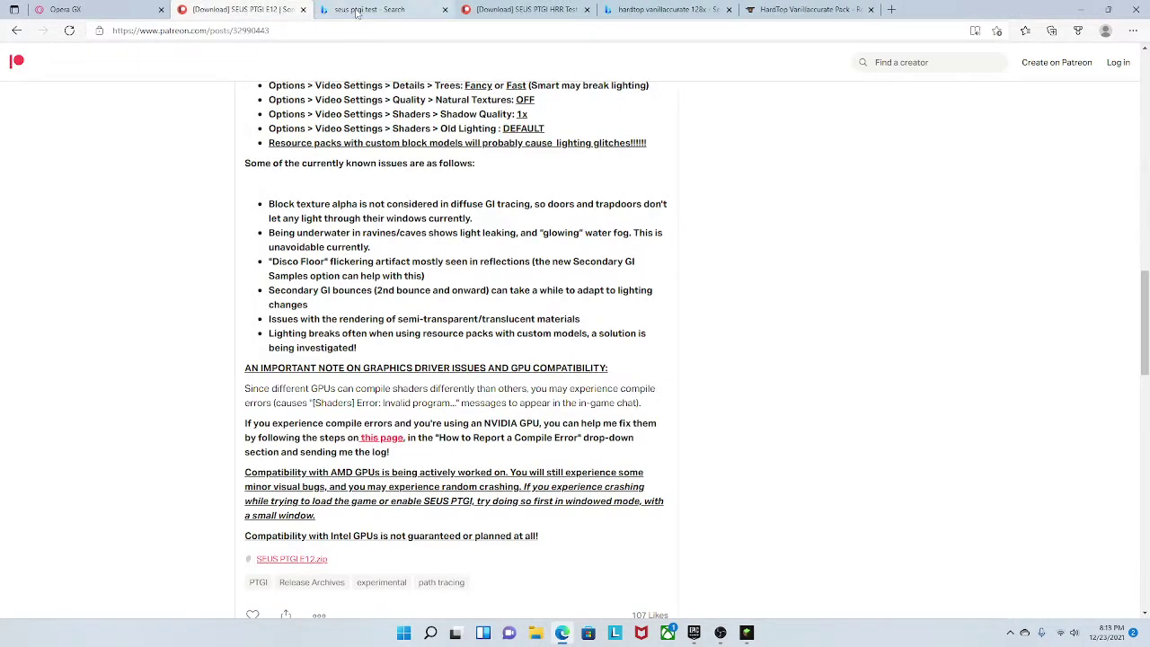
click(444, 10)
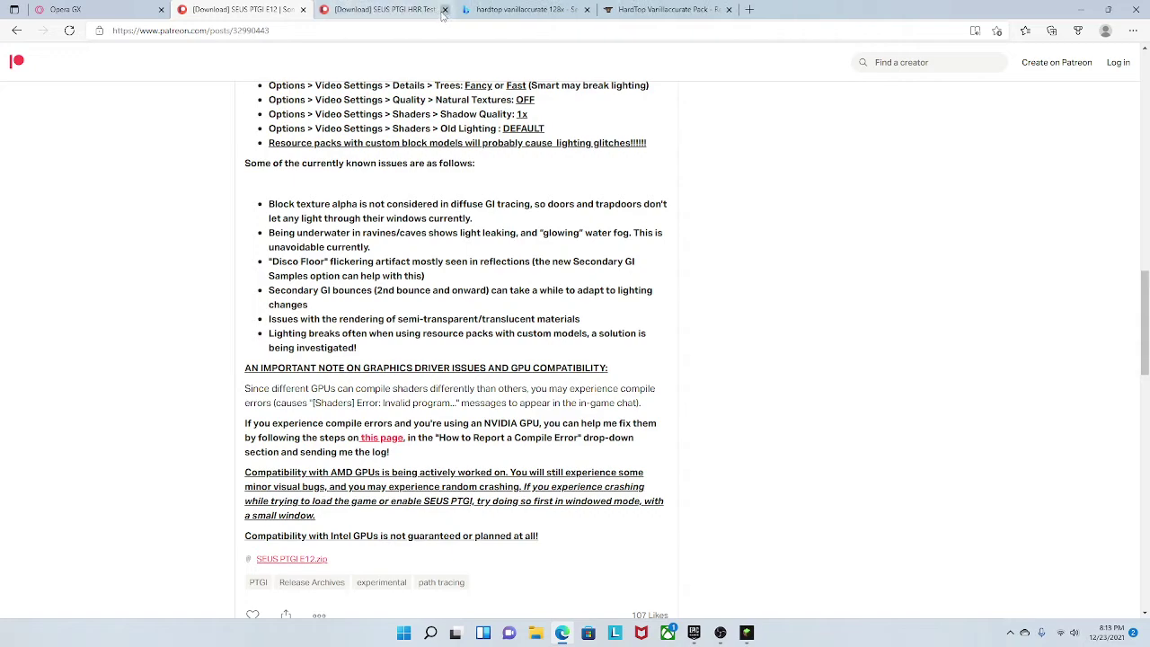
click(303, 9)
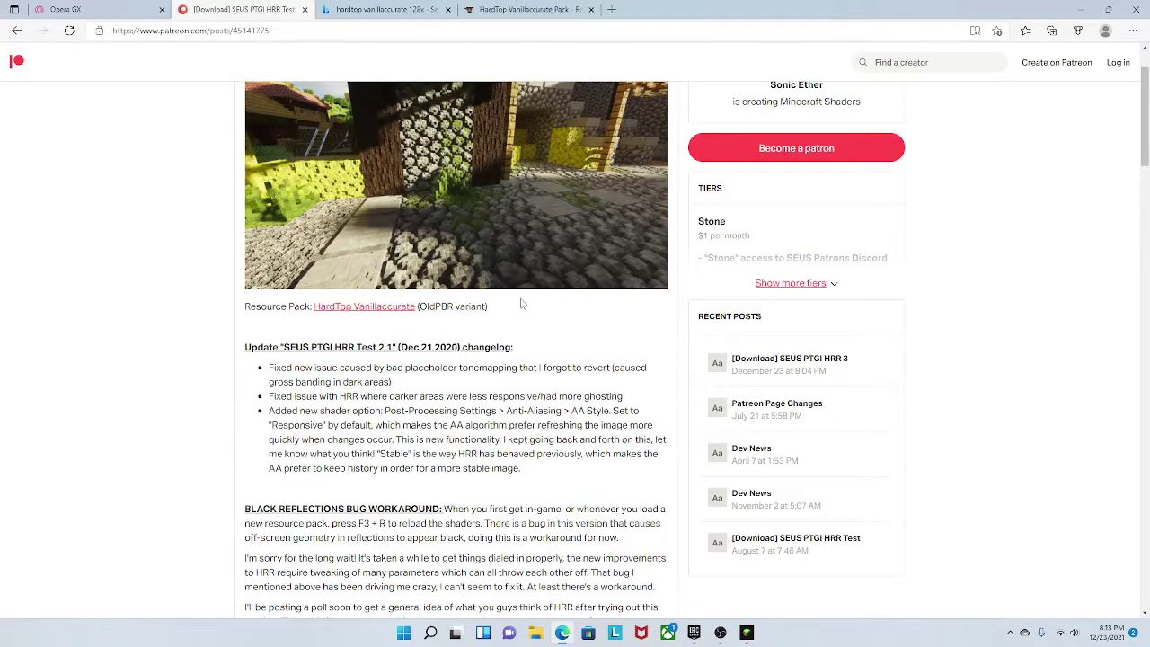
Step: Examine the SEUS PTGI HRR Test 2.1 post, including its changelog, black reflections bug workaround and shader requirements
scroll(510, 321, up, 1)
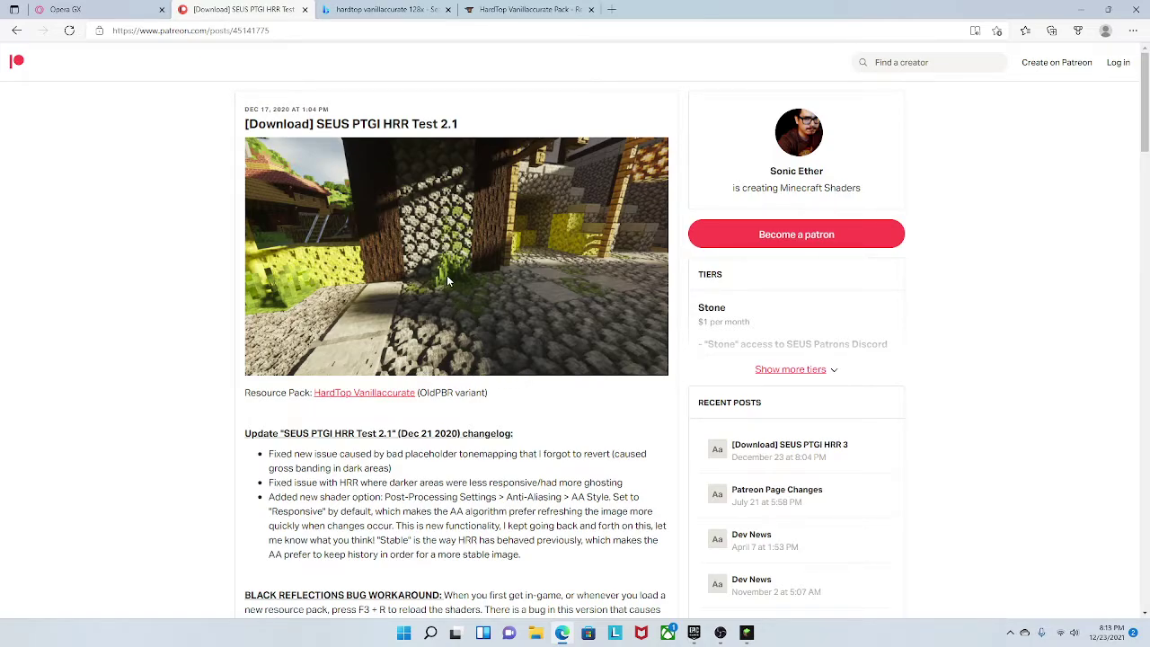
scroll(447, 280, down, 2)
scroll(448, 279, down, 2)
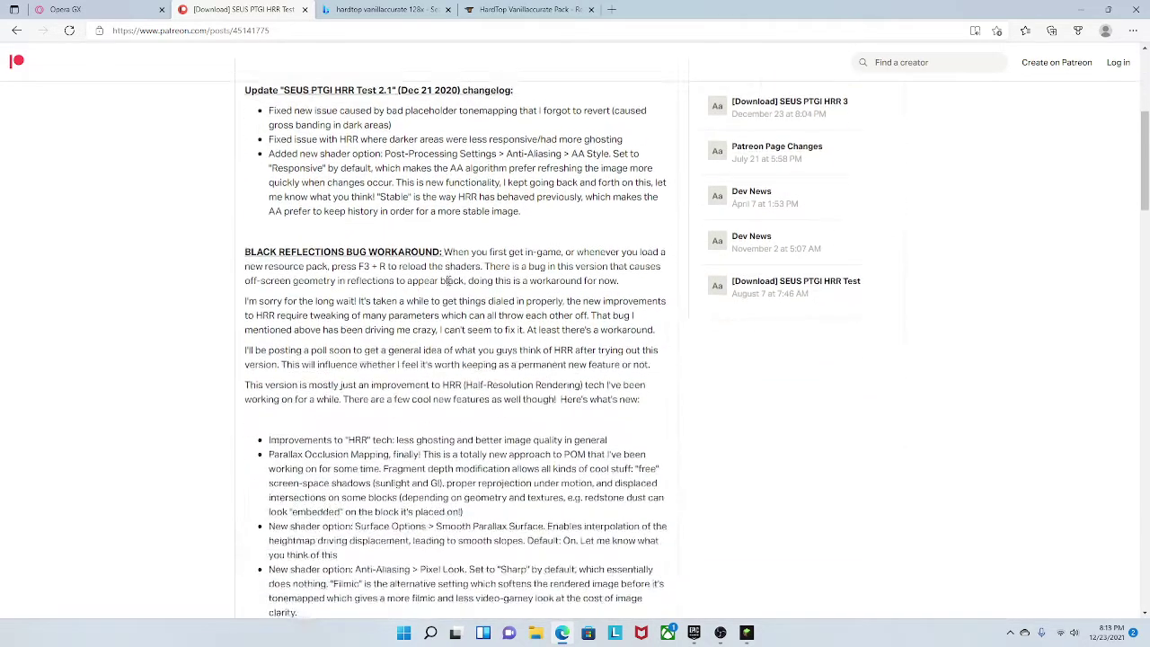
scroll(448, 279, down, 9)
scroll(466, 295, up, 8)
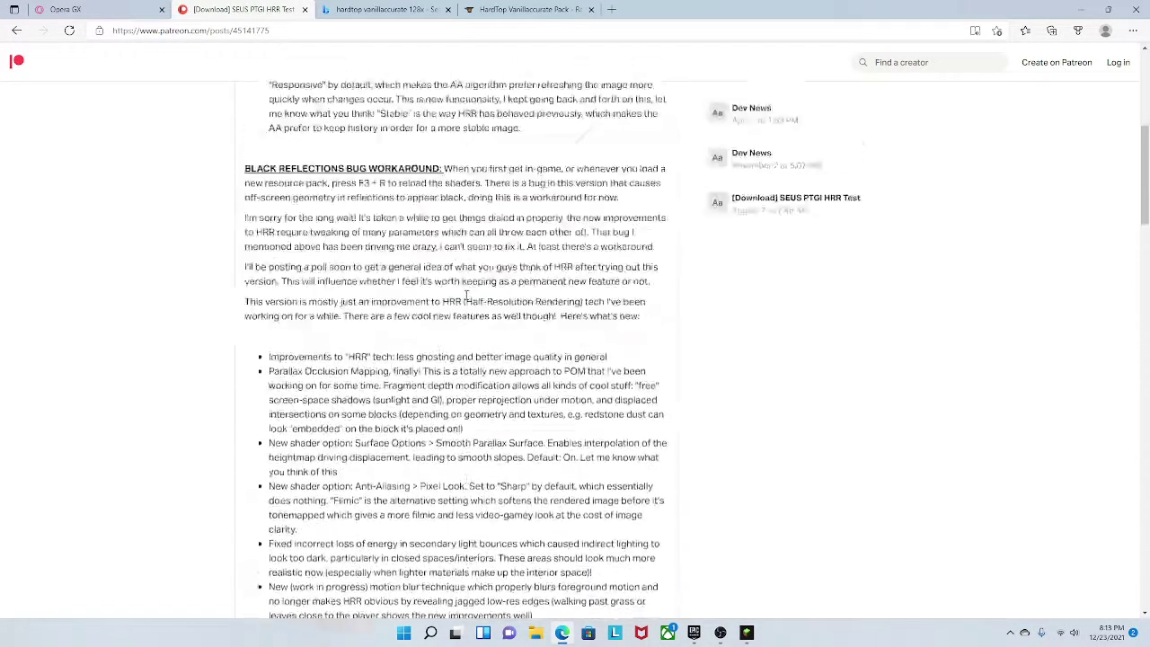
scroll(467, 295, up, 2)
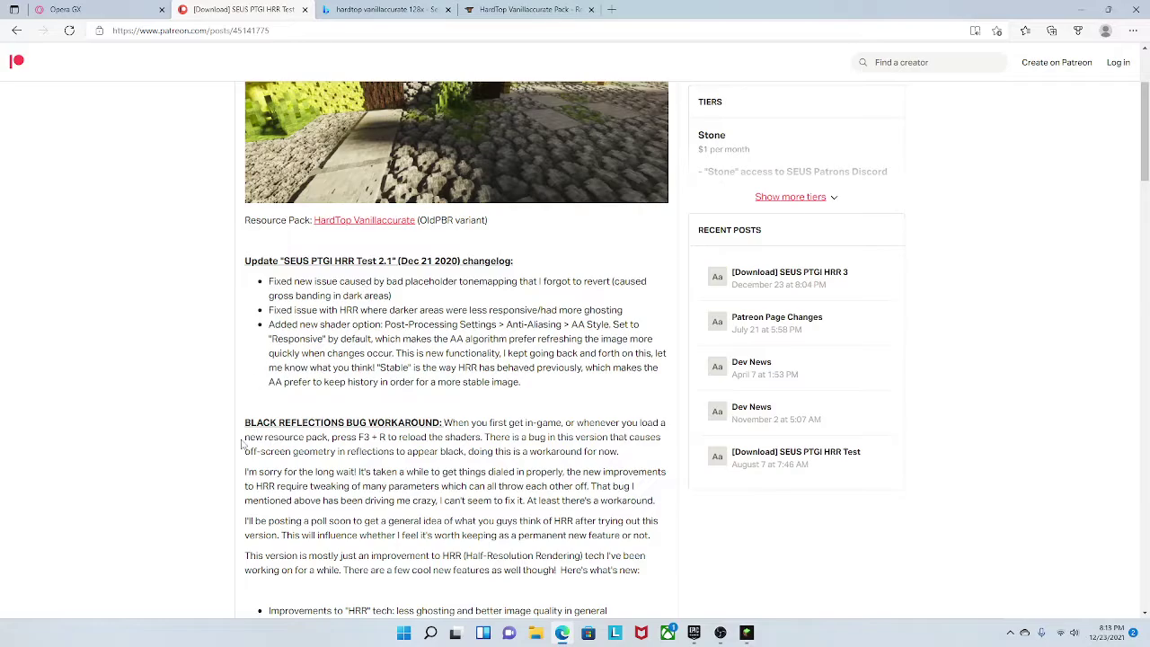
drag(244, 422, 454, 398)
scroll(453, 398, down, 7)
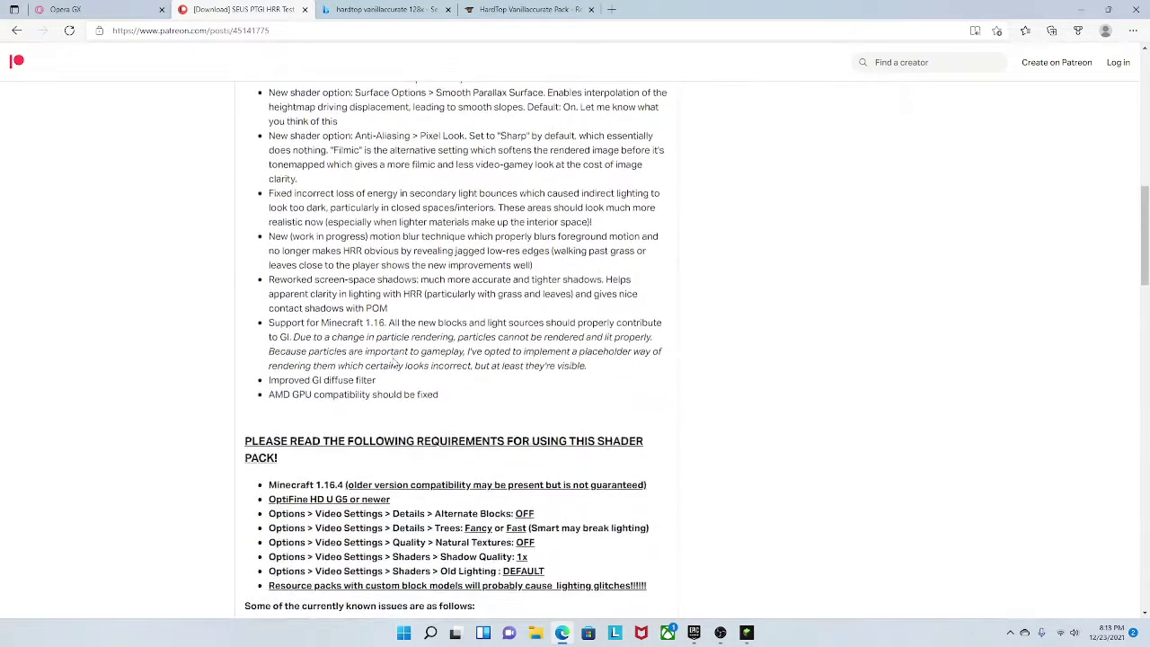
Step: Download the attachment SEUS PTGI HRR Test 2.1.zip from the end of the Patreon post
scroll(395, 369, down, 6)
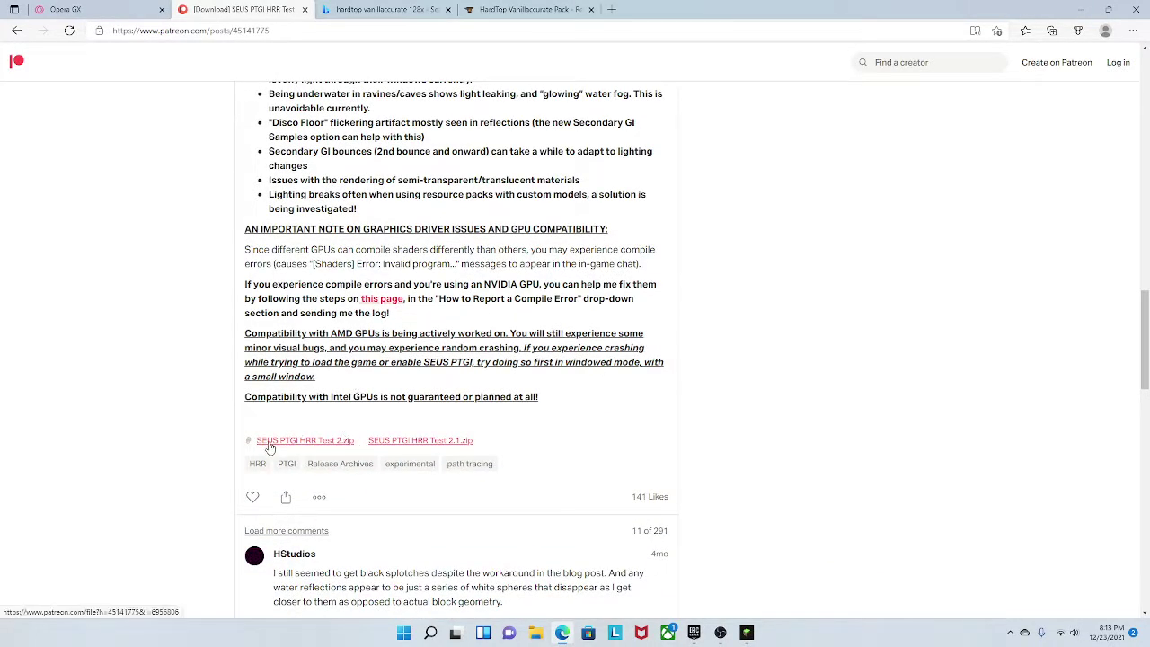
drag(240, 442, 469, 444)
click(361, 455)
click(451, 455)
click(441, 444)
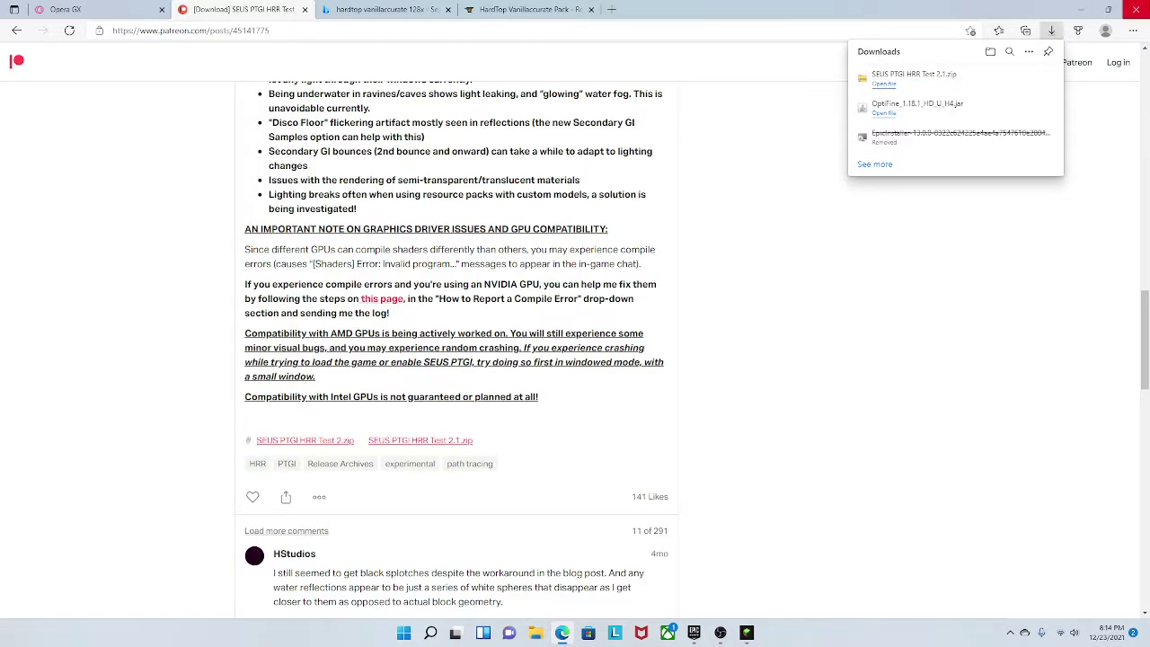
Step: Download the main file HardTop Vanillaccurate 128x v1.9.0 LabPBR from its CurseForge files page
click(526, 9)
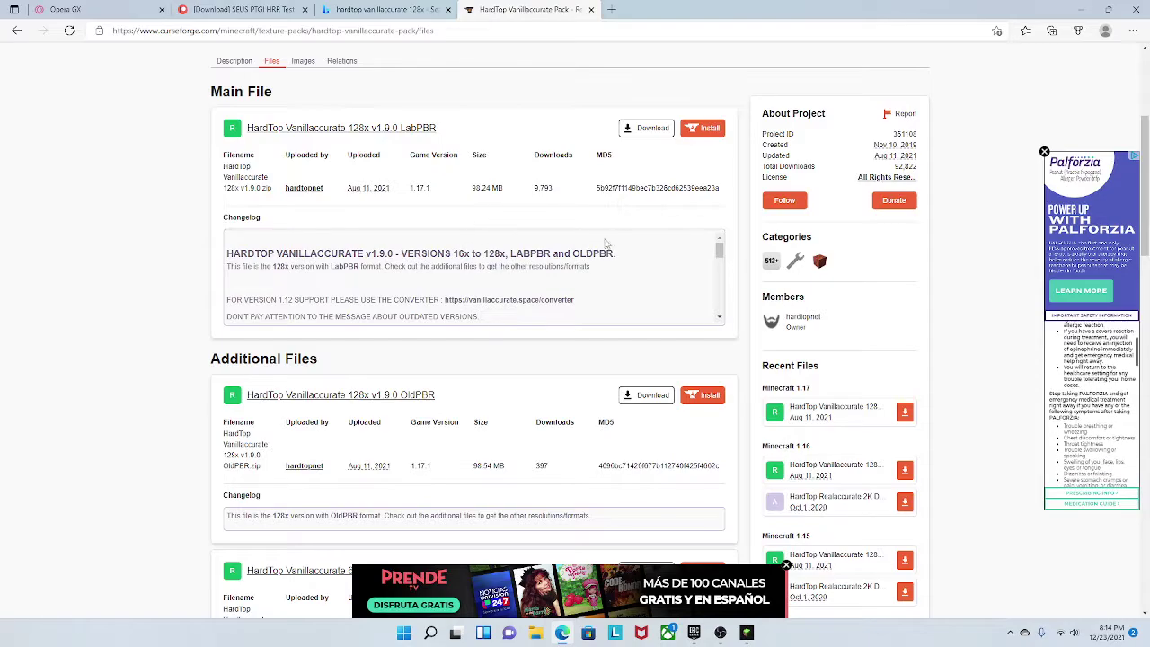
click(647, 136)
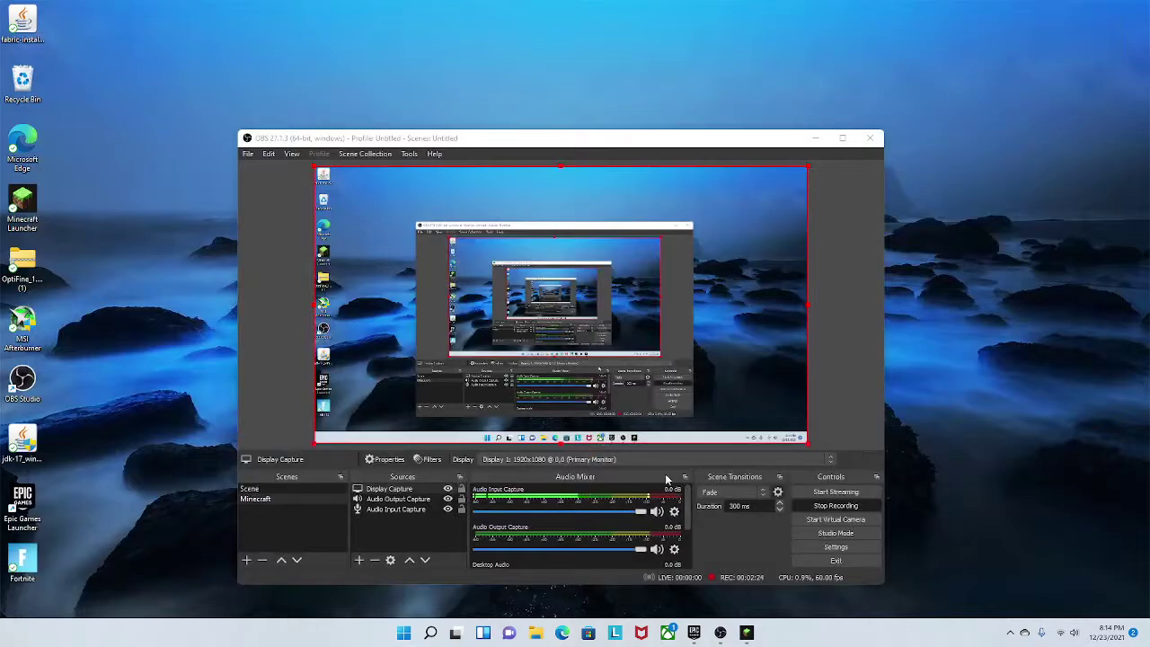
Step: Move the OptiFine 1.18.1 jar, SEUS PTGI HRR Test 2.1 and HardTop Vanillaccurate zips from Downloads to the desktop
click(535, 632)
double_click(422, 334)
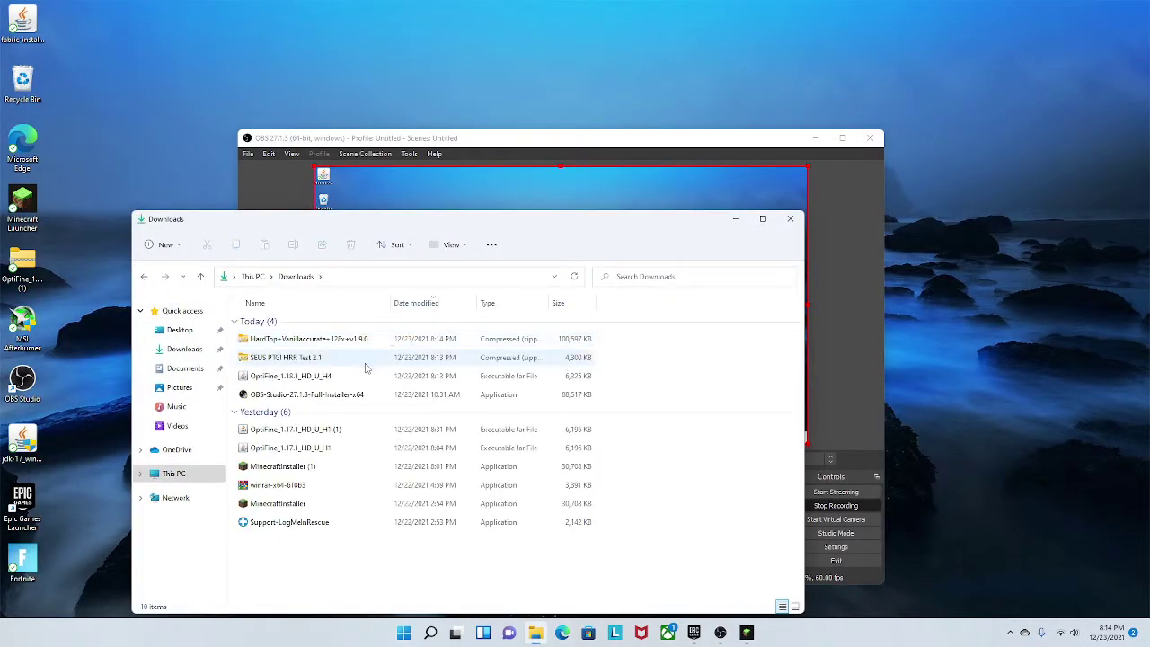
drag(356, 381, 977, 515)
drag(508, 342, 982, 382)
drag(337, 339, 968, 293)
Step: Delete all remaining files in the Downloads folder and close the File Explorer window
click(576, 340)
click(639, 359)
drag(618, 344, 464, 465)
right_click(465, 466)
click(582, 476)
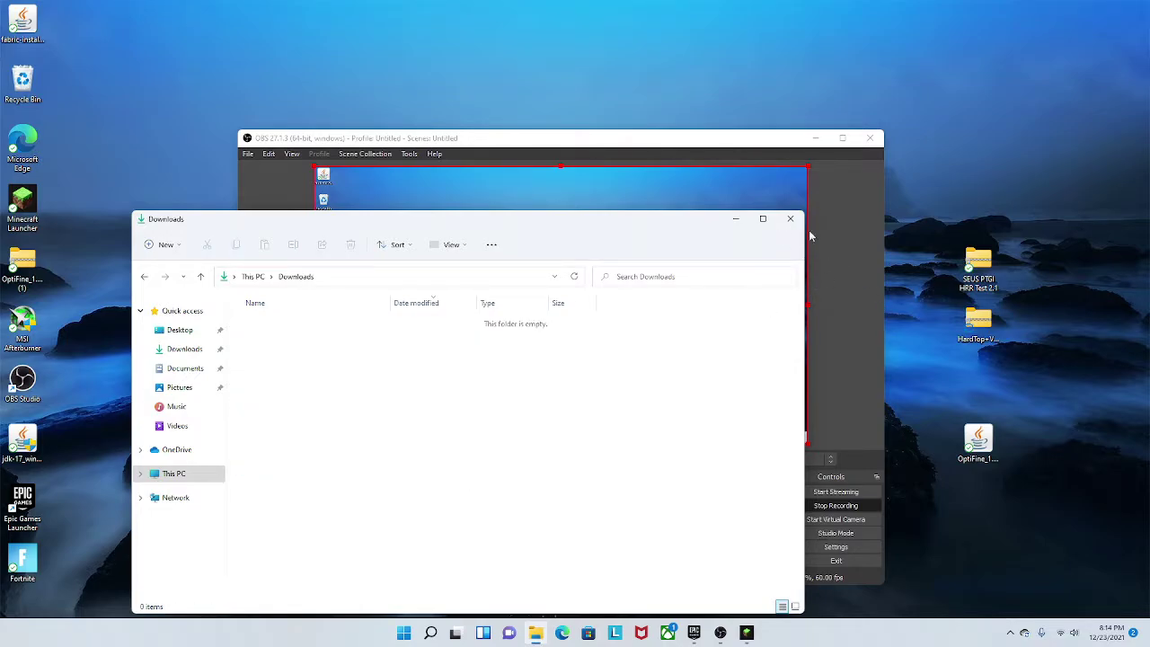
click(763, 218)
click(1134, 8)
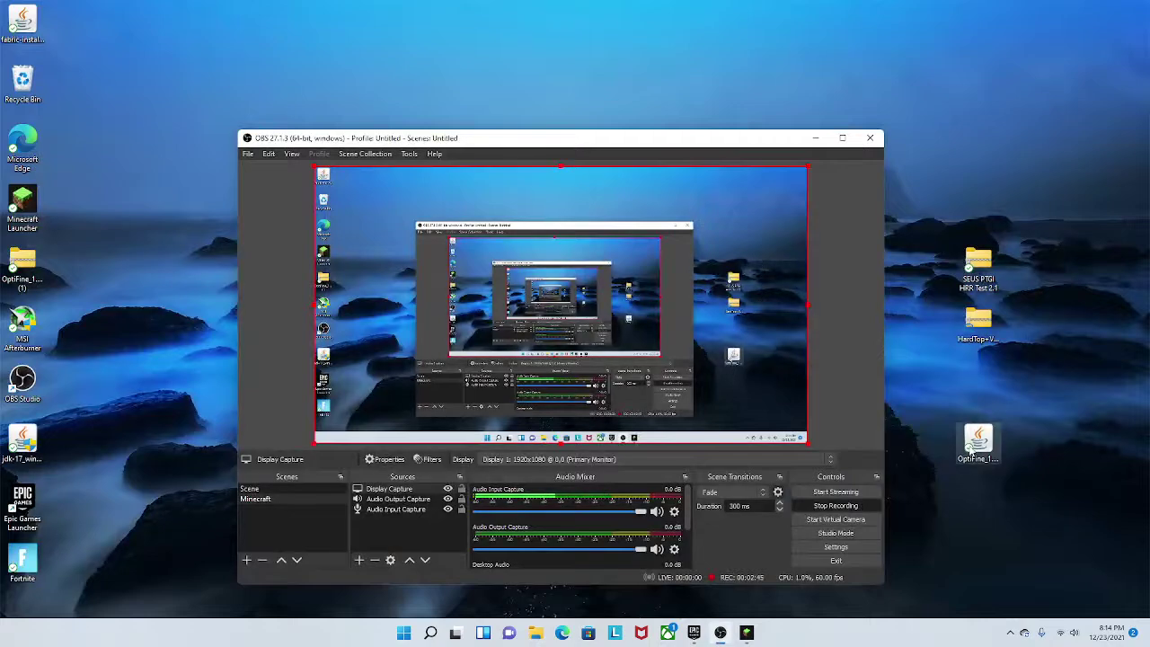
Step: Place the OptiFine jar below the two zips on the desktop and install OptiFine HD Ultra H4 for Minecraft 1.18.1 with Java
drag(970, 450, 972, 395)
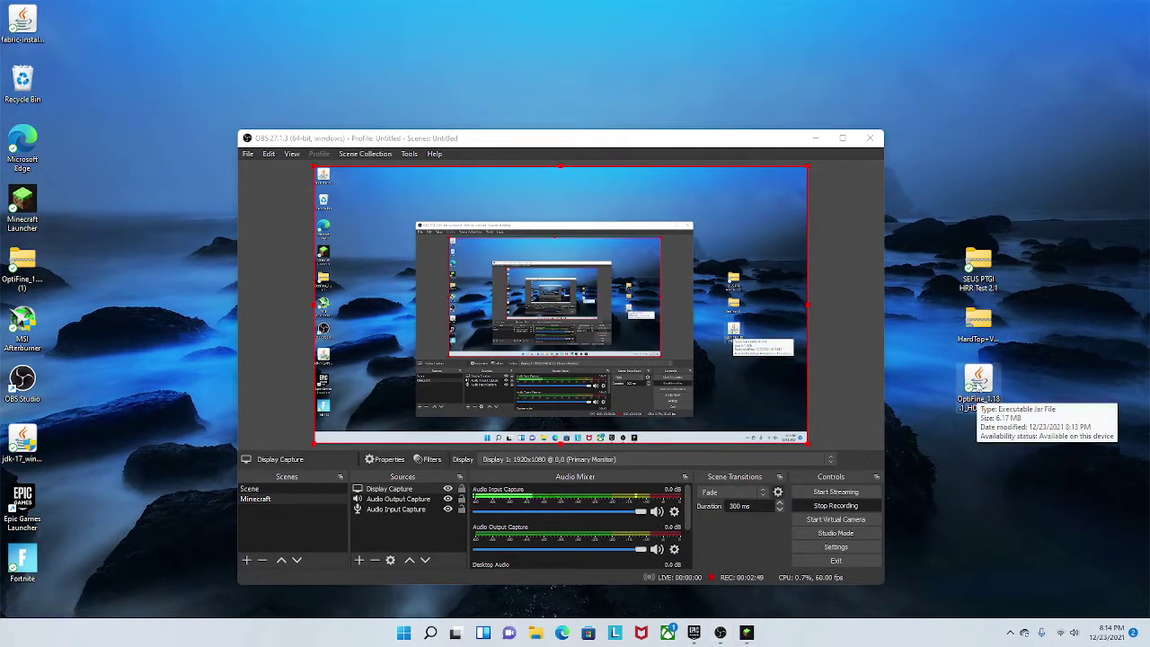
right_click(968, 396)
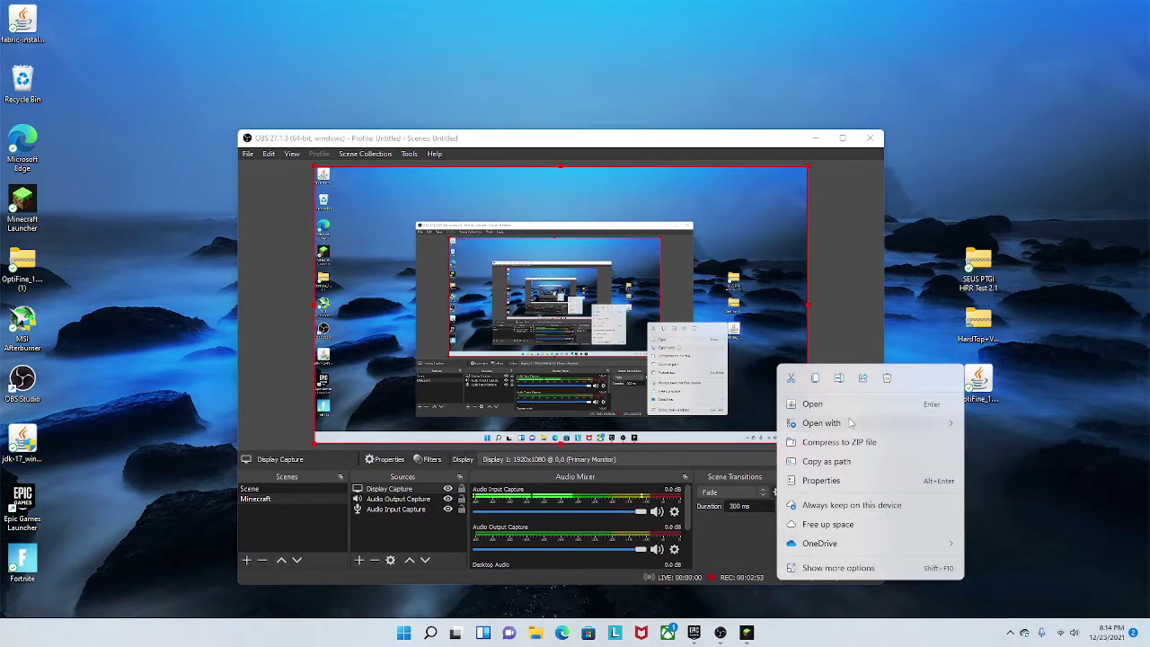
mouse_move(898, 423)
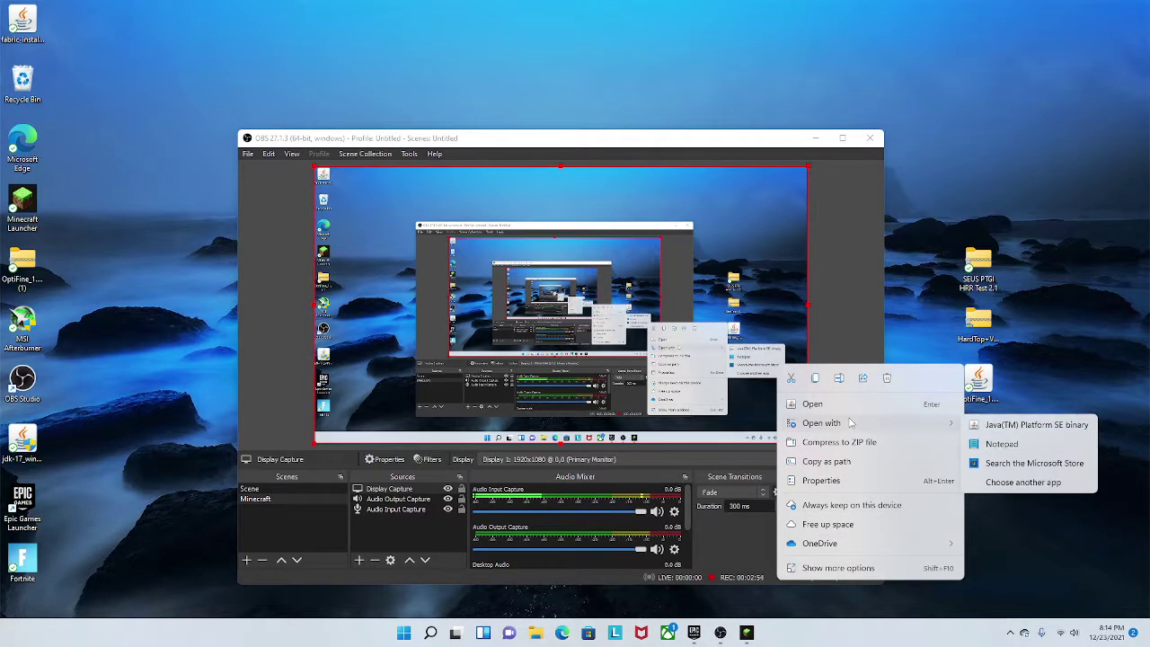
click(1035, 404)
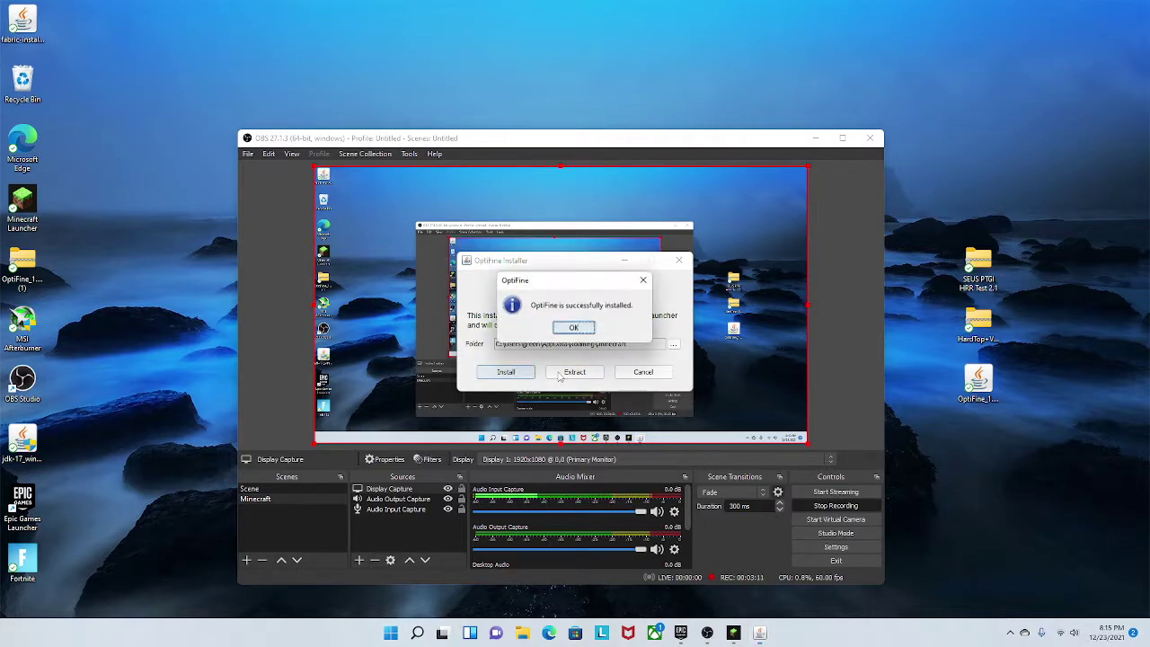
click(577, 329)
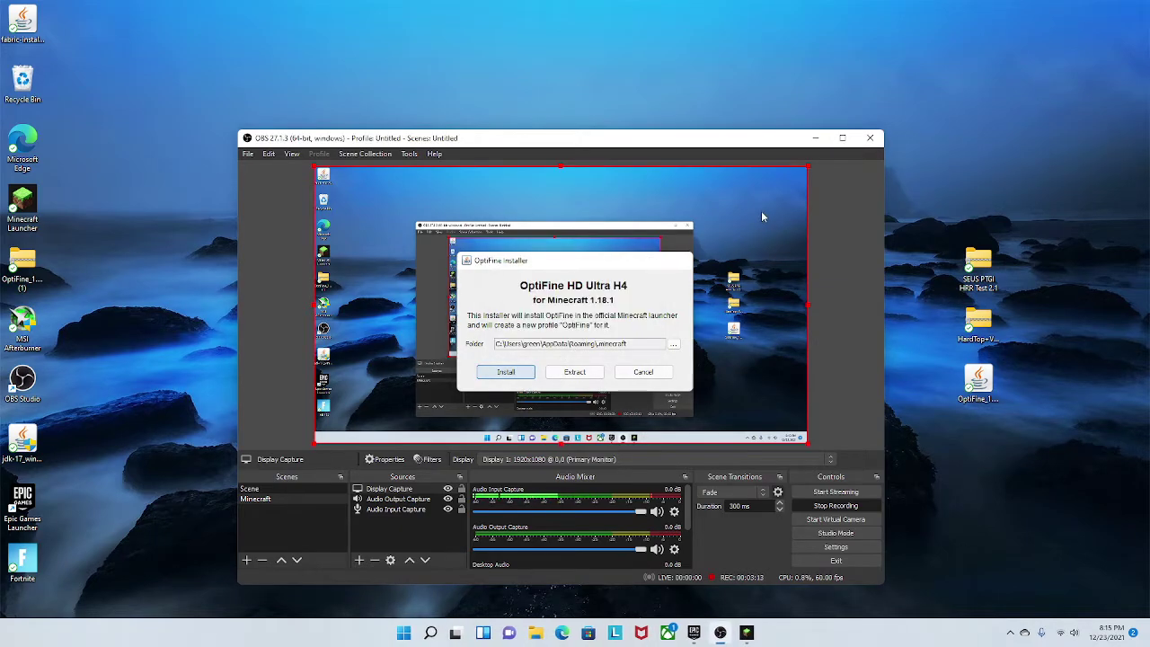
Step: Minimize OBS, close the Minecraft Launcher, and place the HardTop Vanillaccurate and SEUS PTGI zips side by side mid-desktop
click(815, 139)
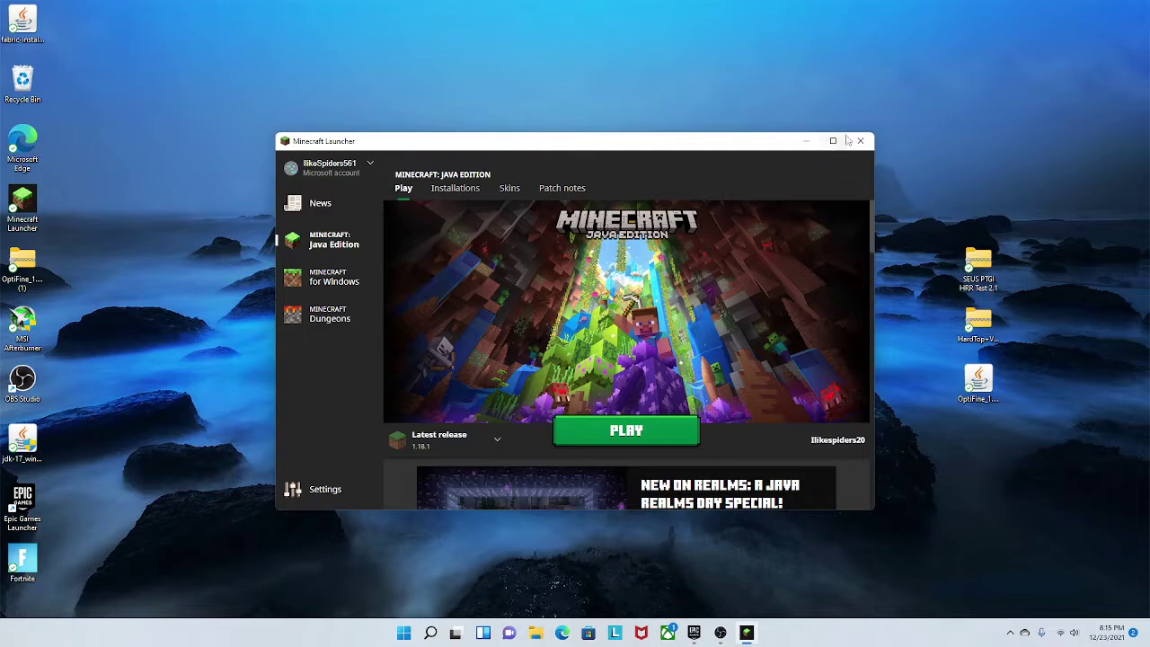
click(859, 141)
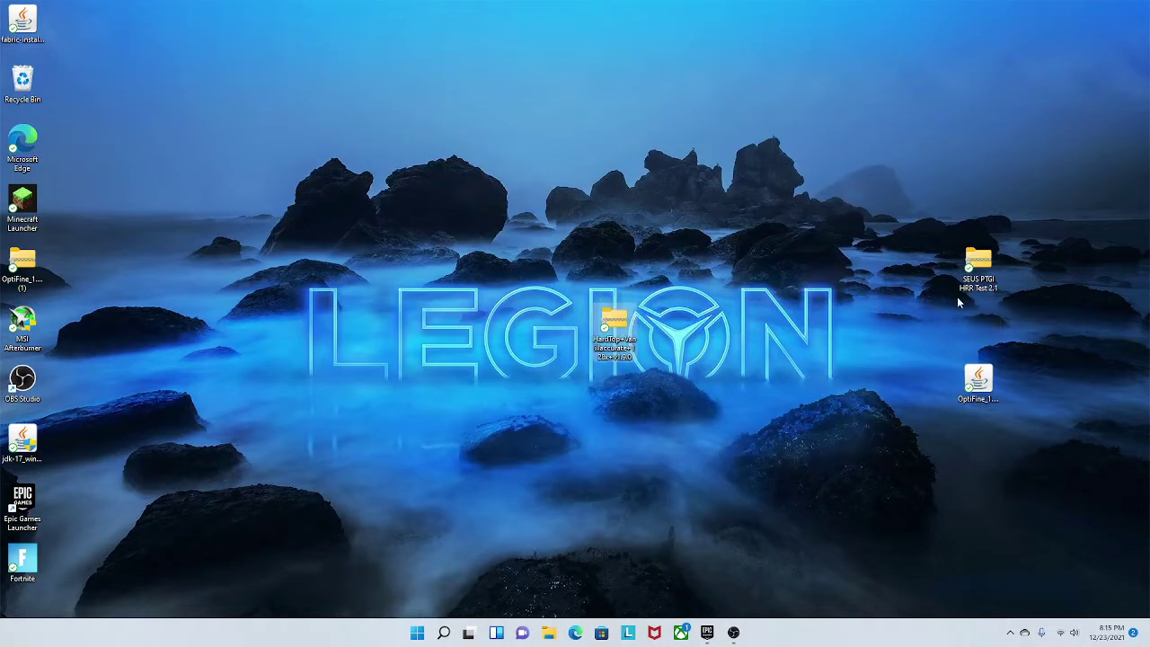
drag(976, 268, 660, 325)
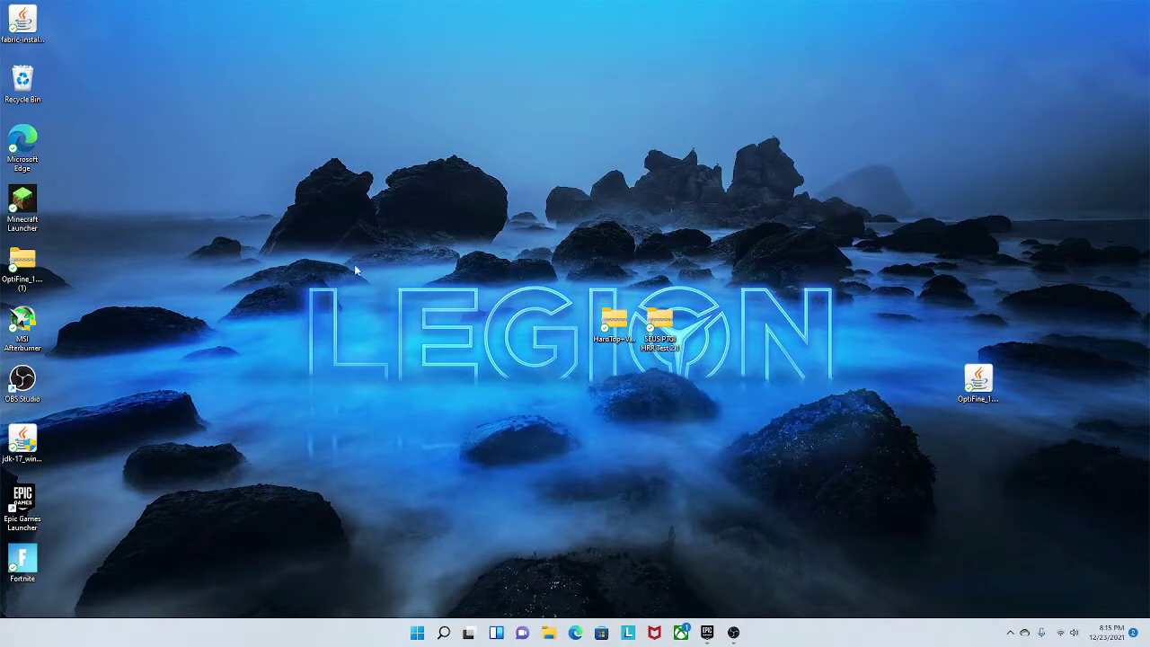
Step: Start the Minecraft Launcher and close the Epic Games Launcher window
double_click(27, 211)
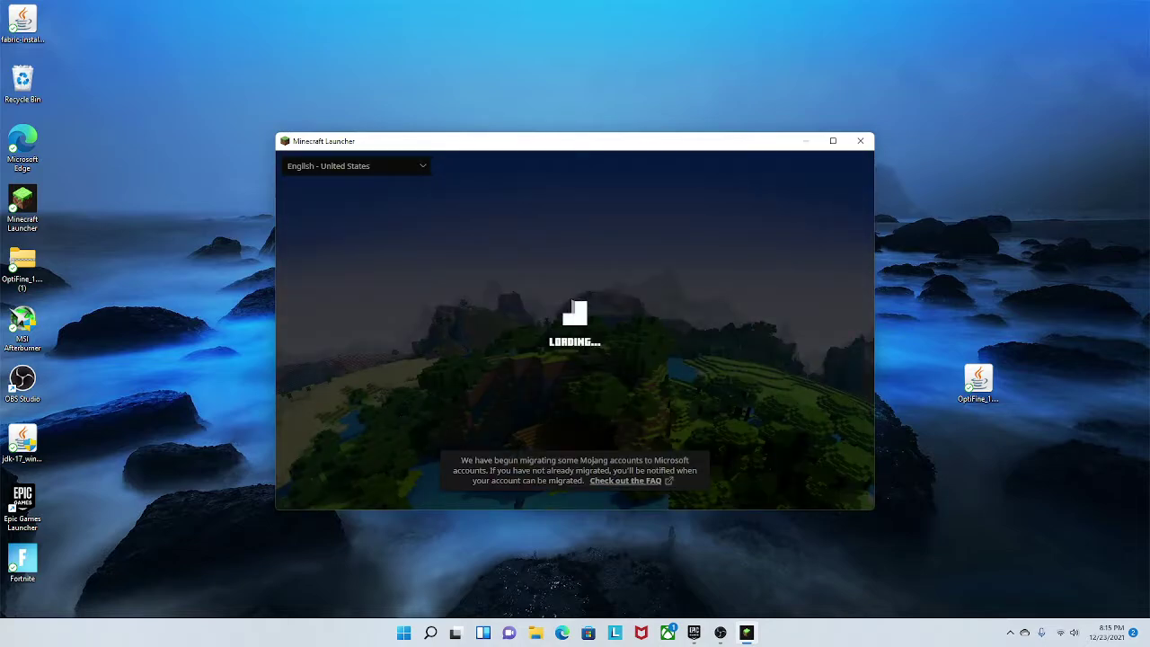
mouse_move(693, 632)
click(749, 550)
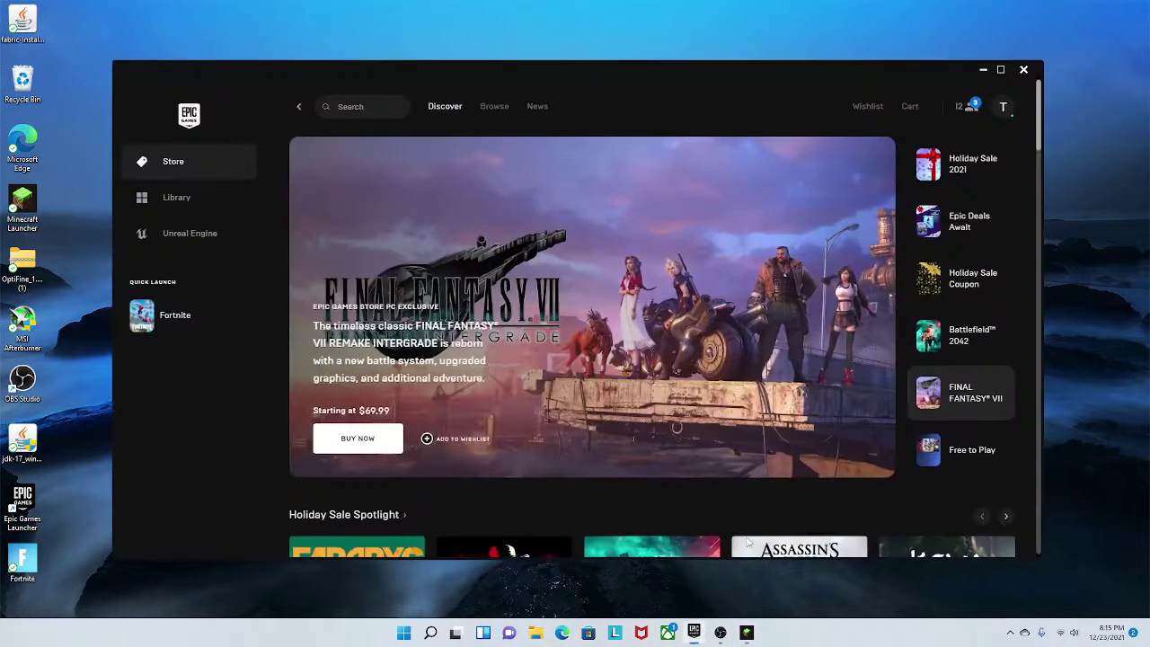
click(1035, 69)
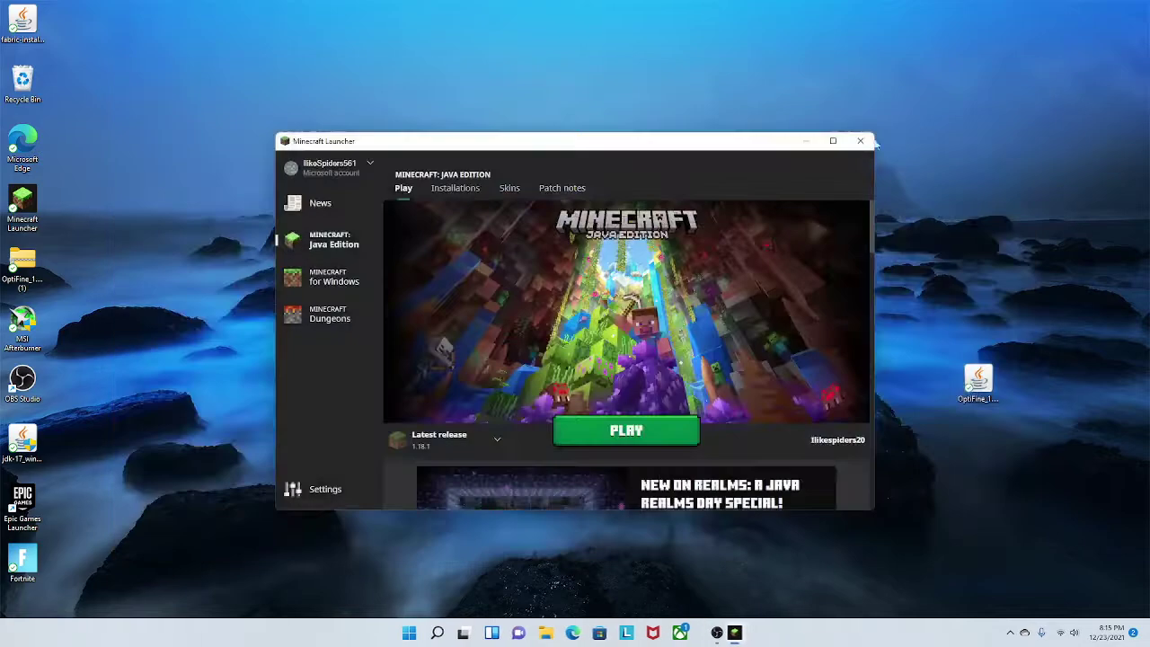
Step: Launch the OptiFine 1.18.1 installation, accepting the modified-game risks and turning off further warnings for it
click(434, 450)
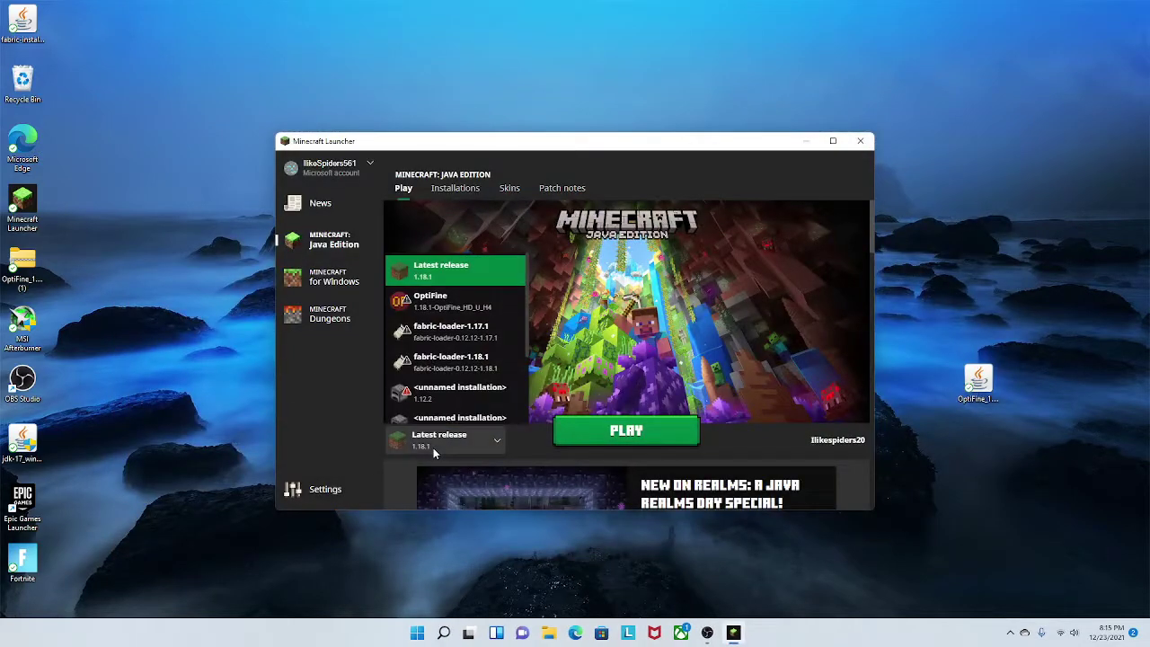
click(449, 302)
click(675, 442)
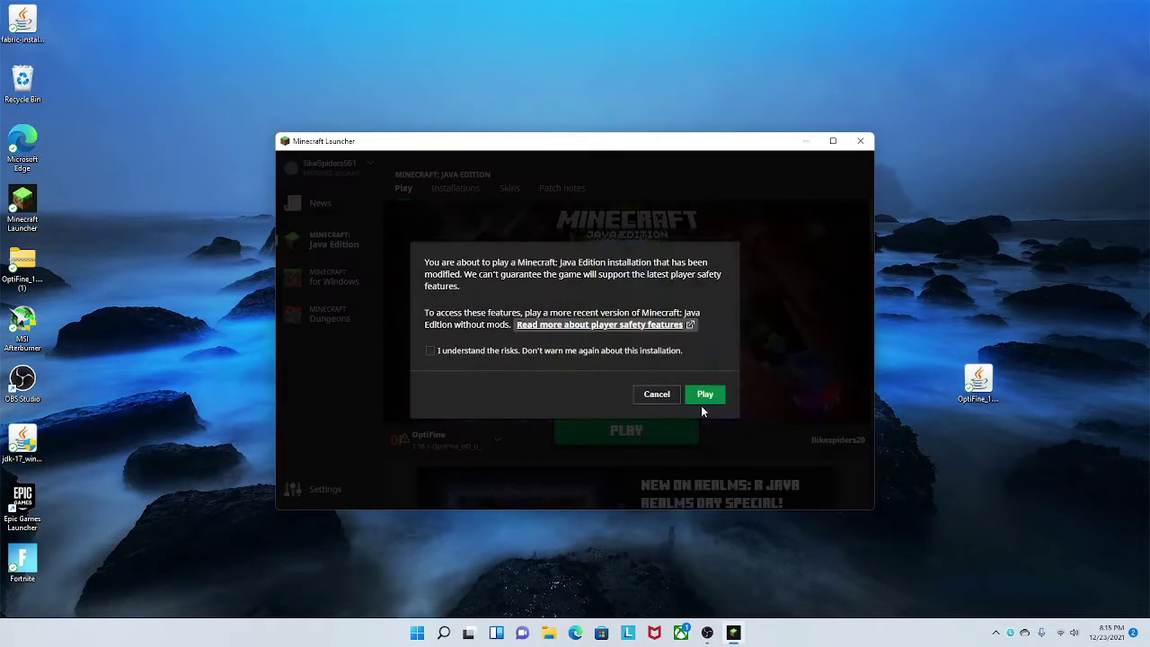
click(482, 352)
click(704, 395)
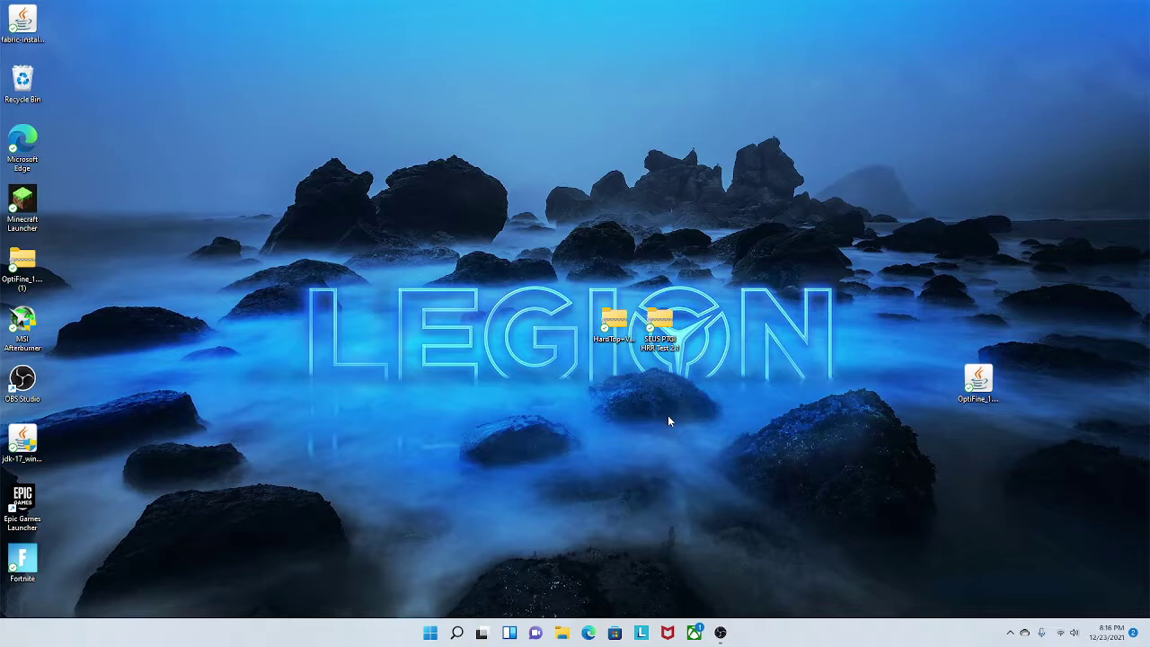
Step: Move the OptiFine jar to the desktop's upper corner, stack the two zips vertically, and shift the Minecraft window clear of them
drag(665, 354, 601, 388)
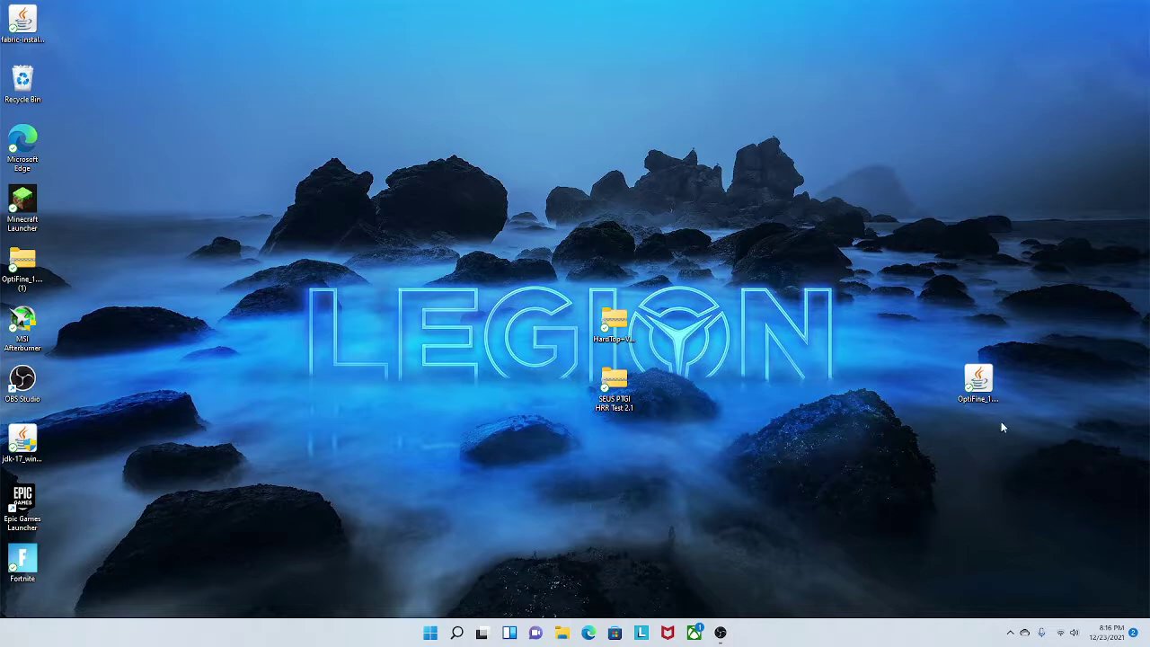
drag(997, 389, 1140, 36)
click(1035, 238)
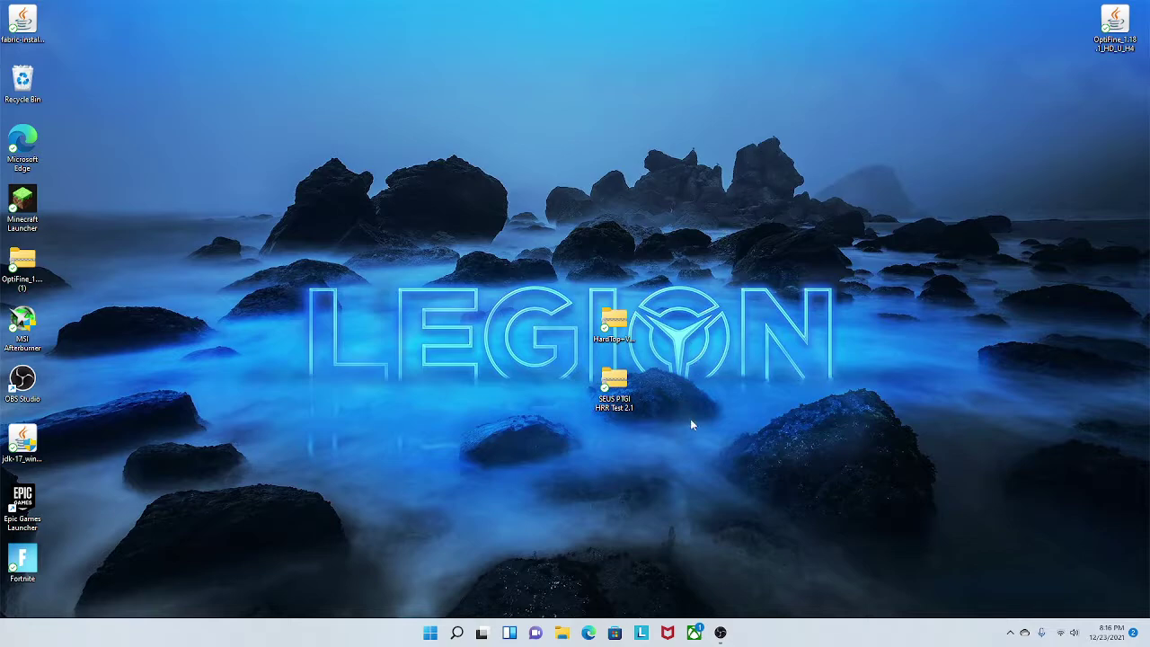
drag(620, 412, 438, 412)
drag(629, 328, 457, 332)
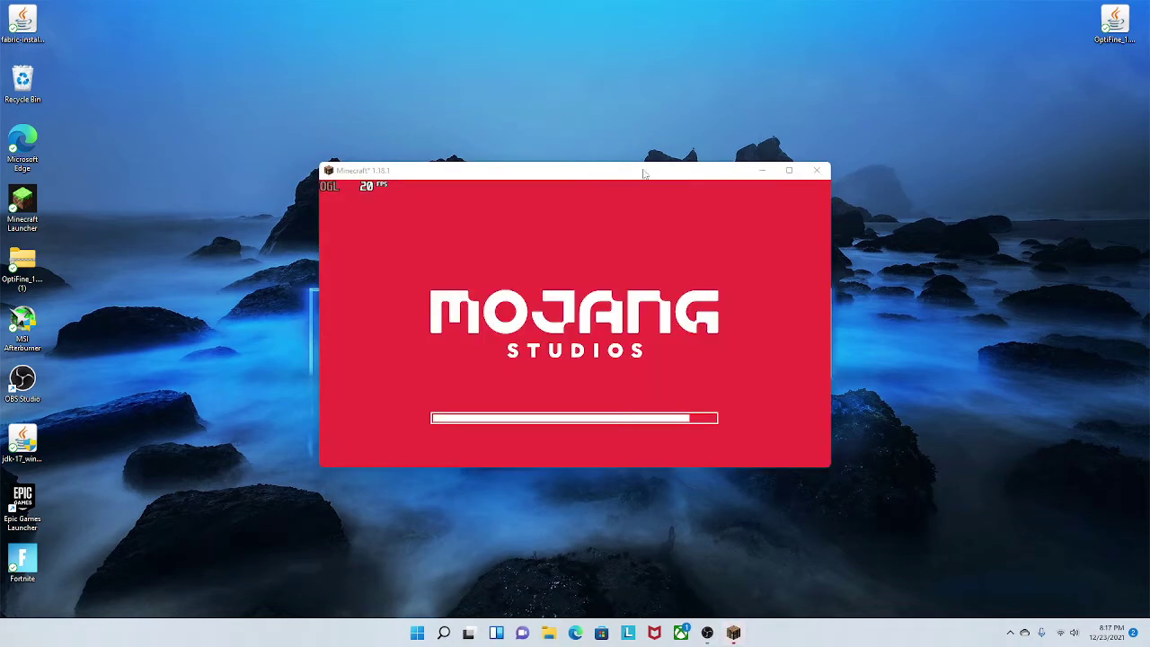
drag(643, 171, 816, 202)
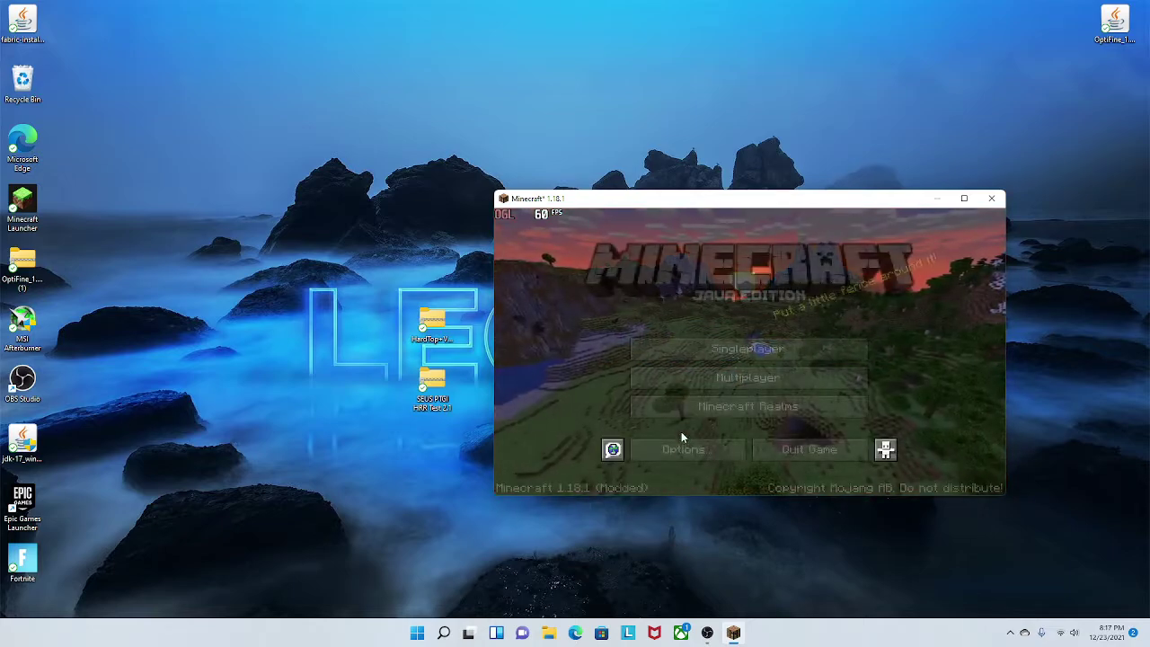
Step: Look through the resource pack, video, shader and detail settings in the game options, and return to the title screen
click(672, 440)
click(657, 402)
click(809, 460)
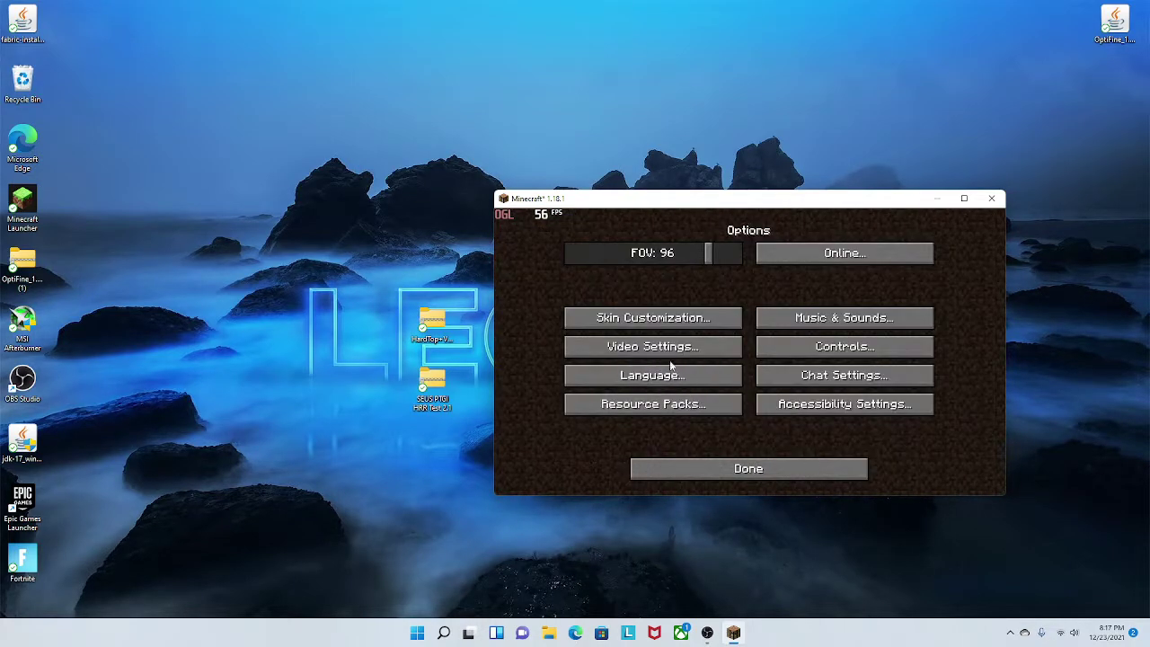
click(667, 355)
click(665, 404)
click(726, 472)
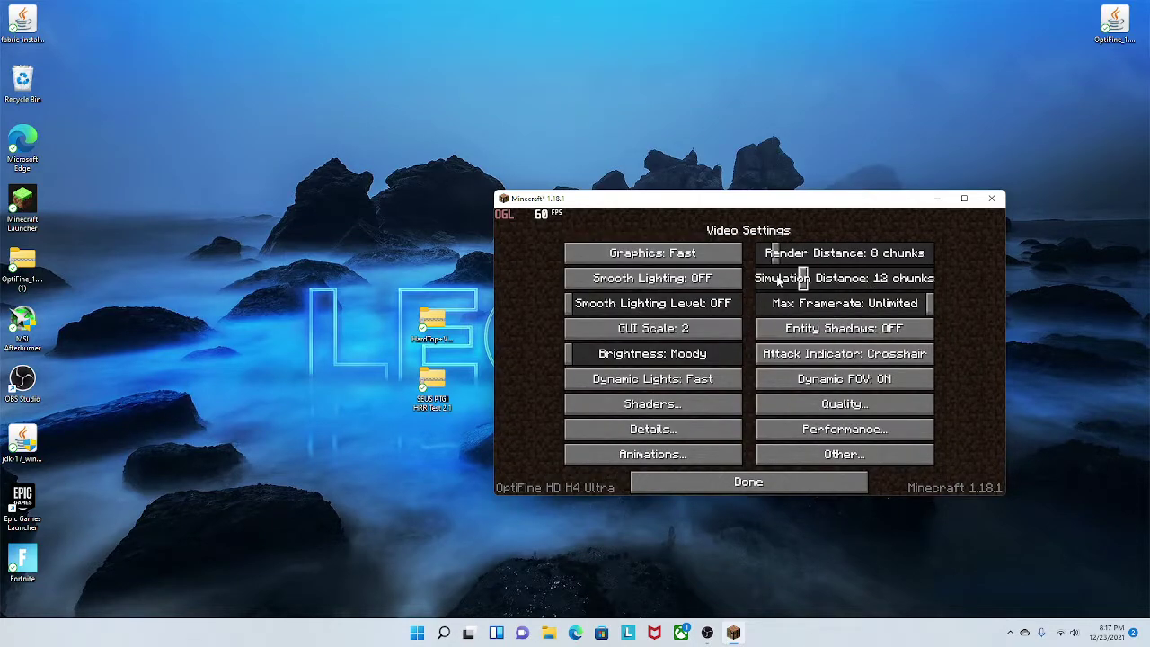
click(645, 435)
click(697, 481)
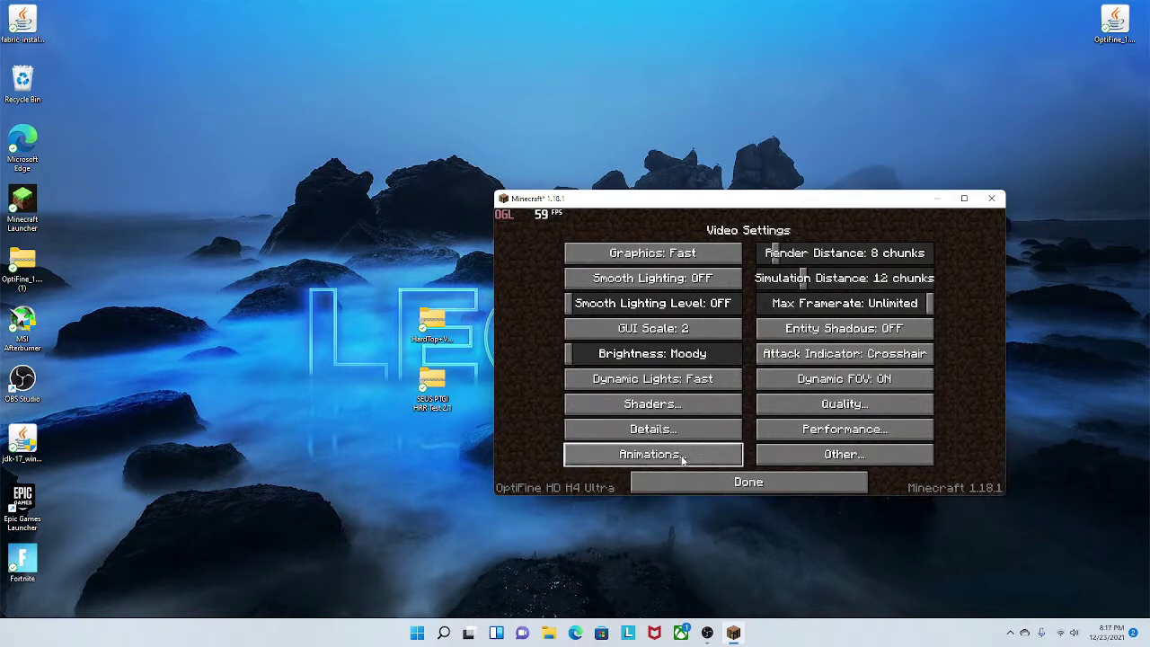
click(696, 483)
click(699, 478)
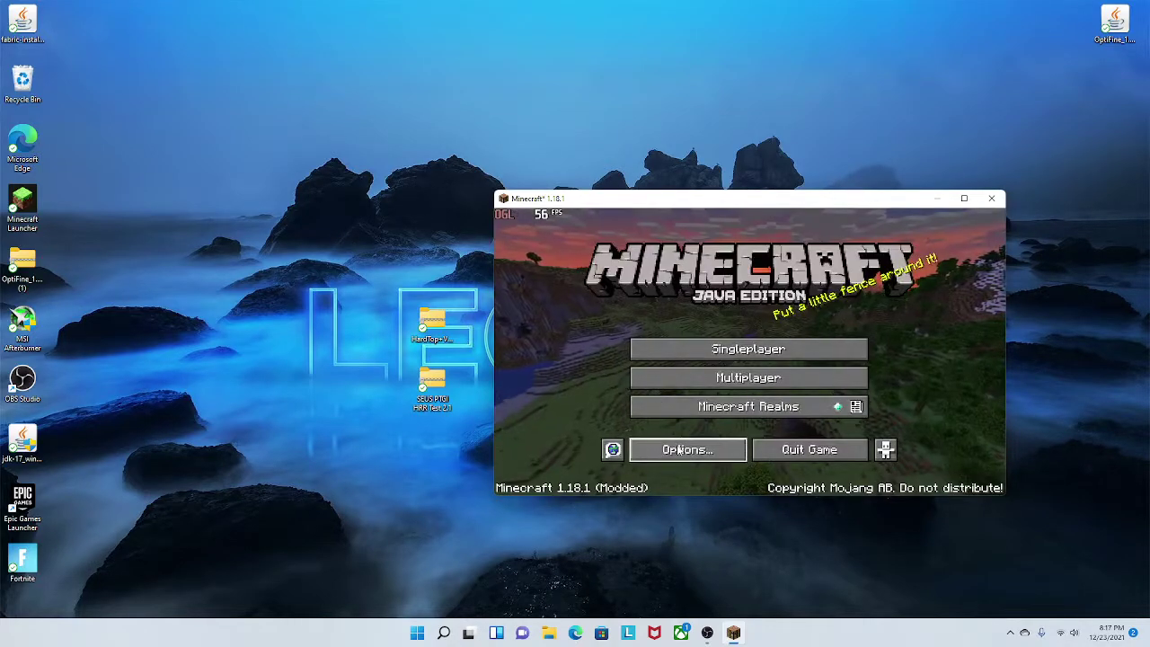
Step: Open the shaders folder from the game's video settings and place its restored window beside the desktop zips
click(679, 456)
click(658, 350)
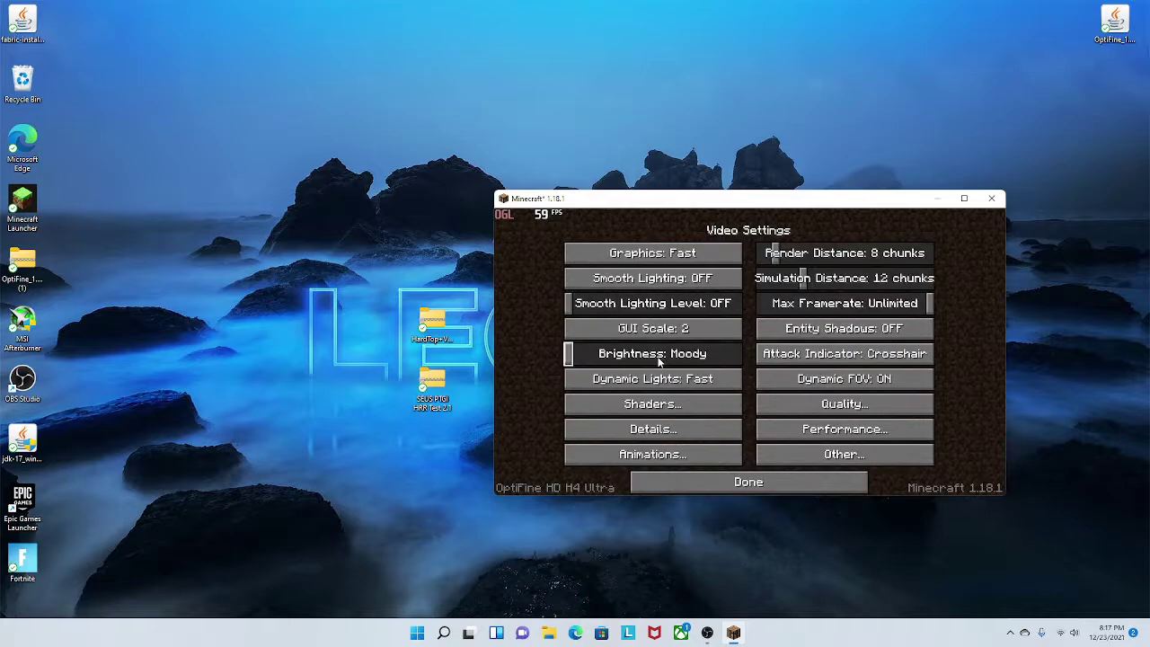
click(648, 403)
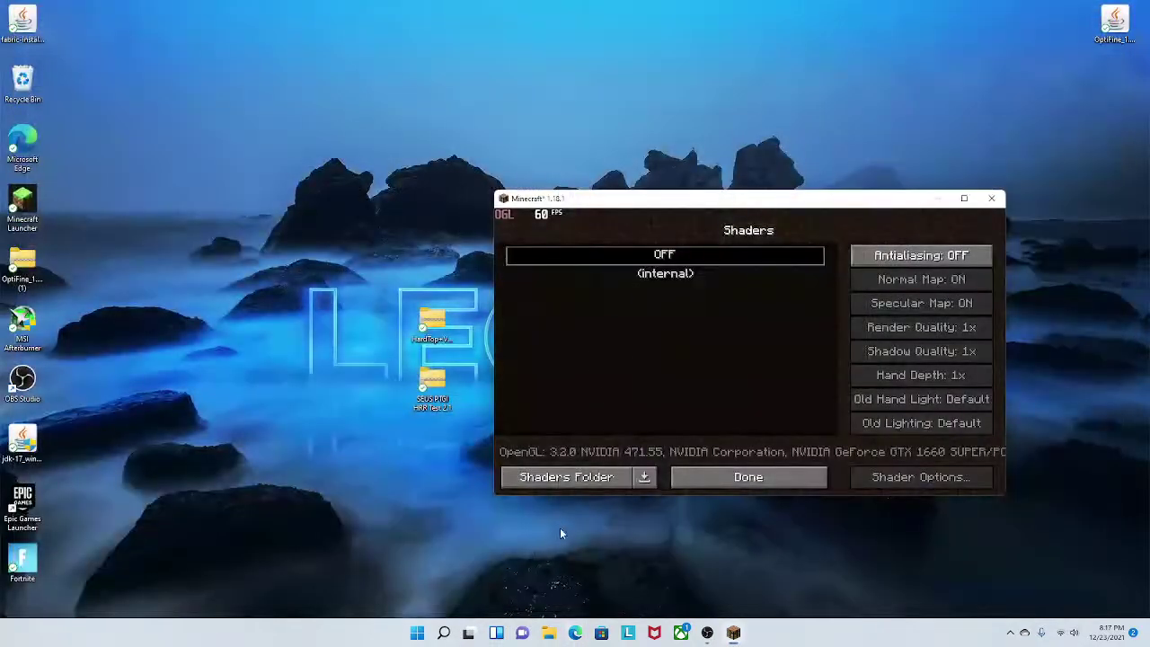
click(564, 484)
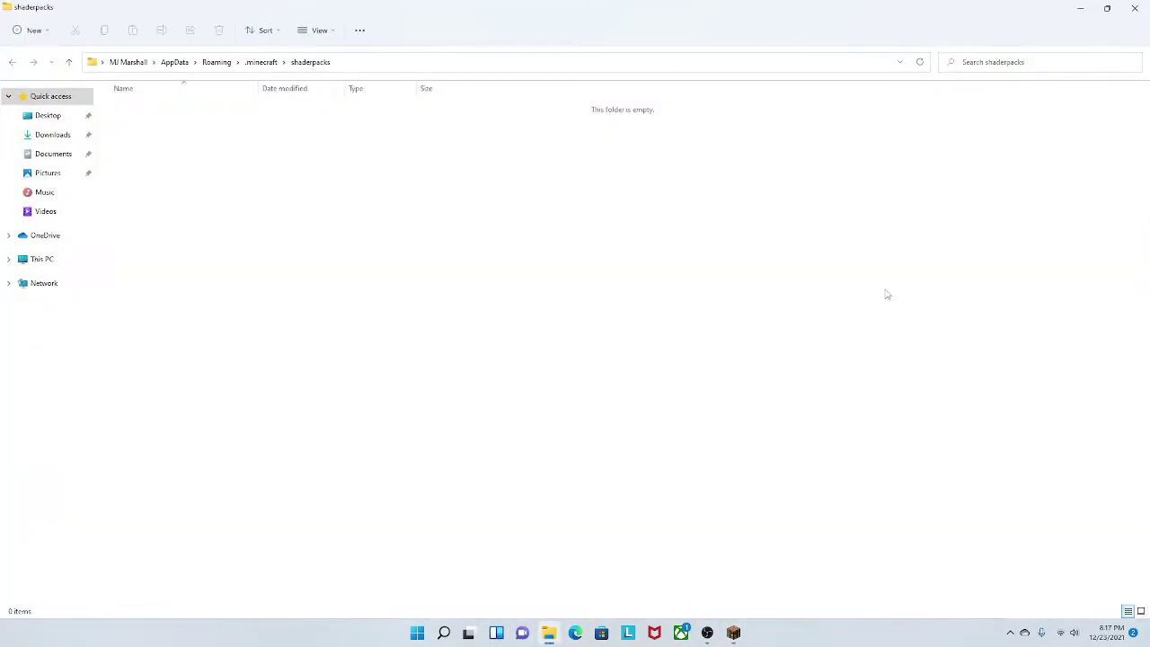
click(1107, 8)
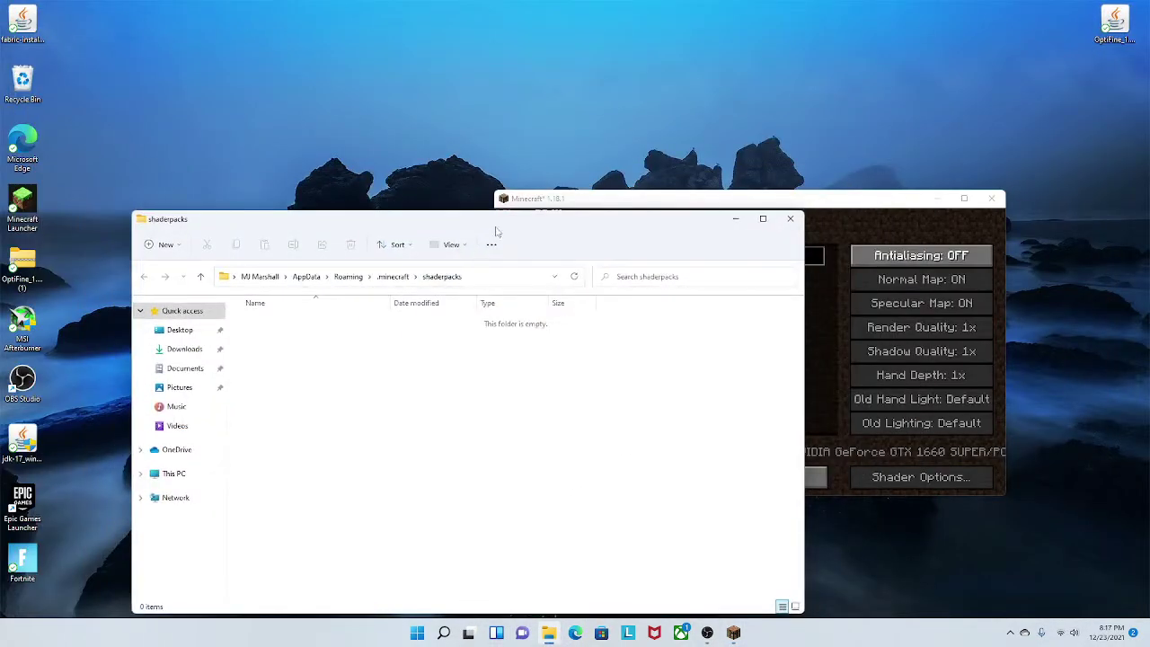
drag(495, 225, 855, 154)
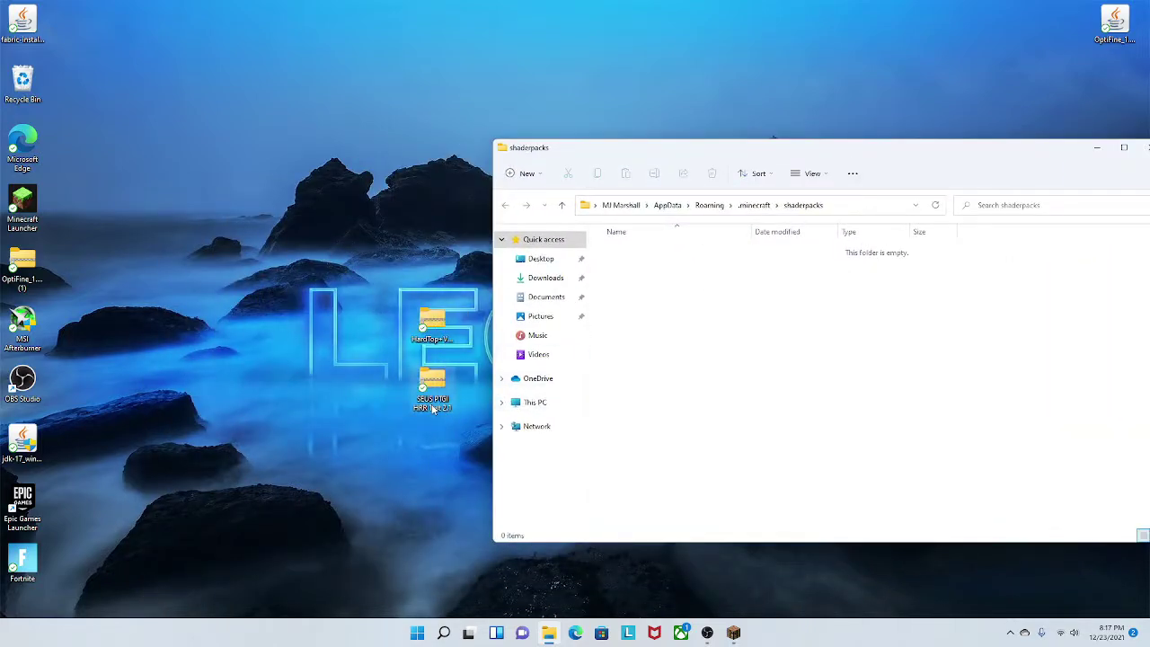
Step: Move the SEUS PTGI HRR Test 2.1 zip into the shaderpacks folder, dismiss the OneDrive reminder, and close the folder
drag(432, 382, 802, 378)
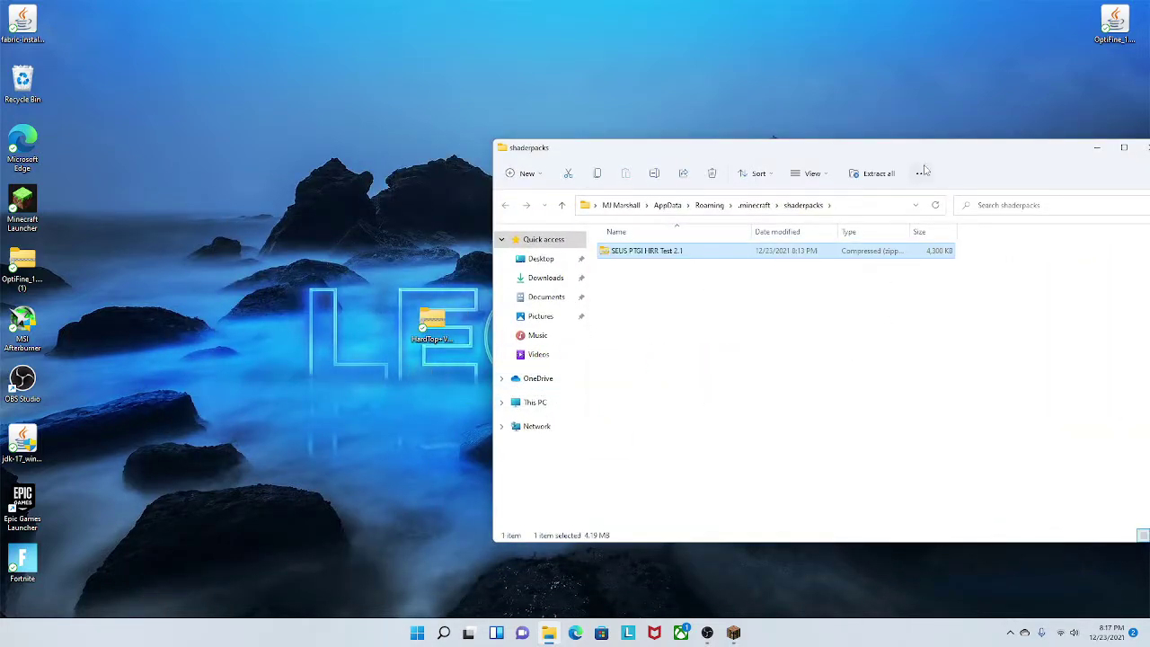
click(820, 187)
drag(890, 149, 796, 164)
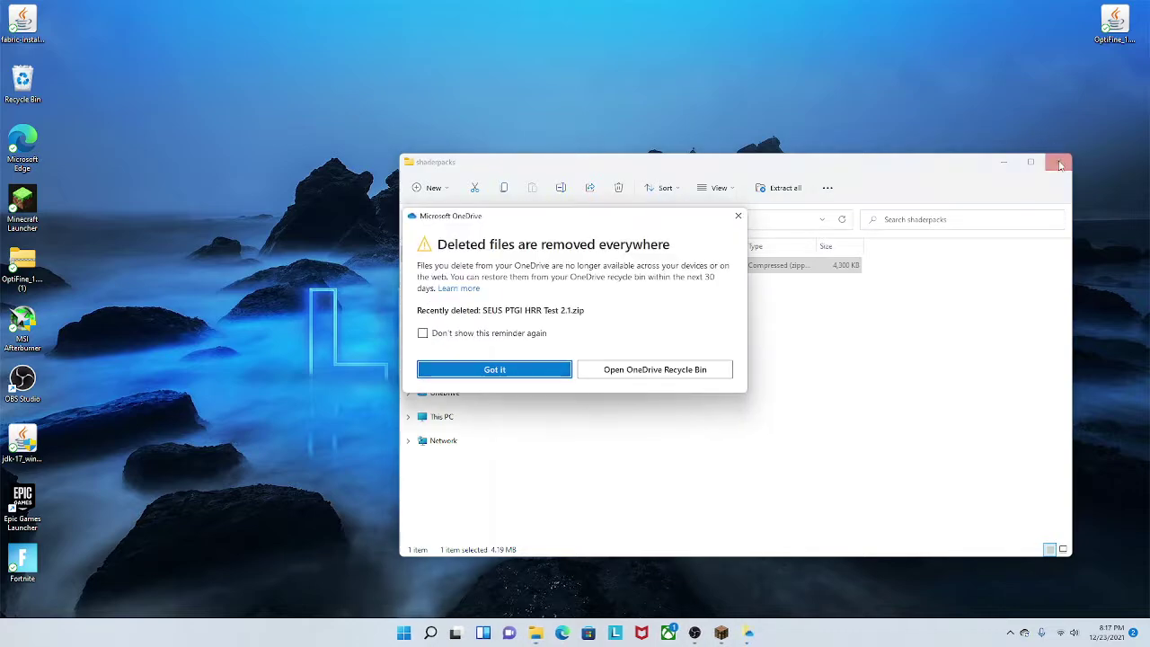
click(738, 216)
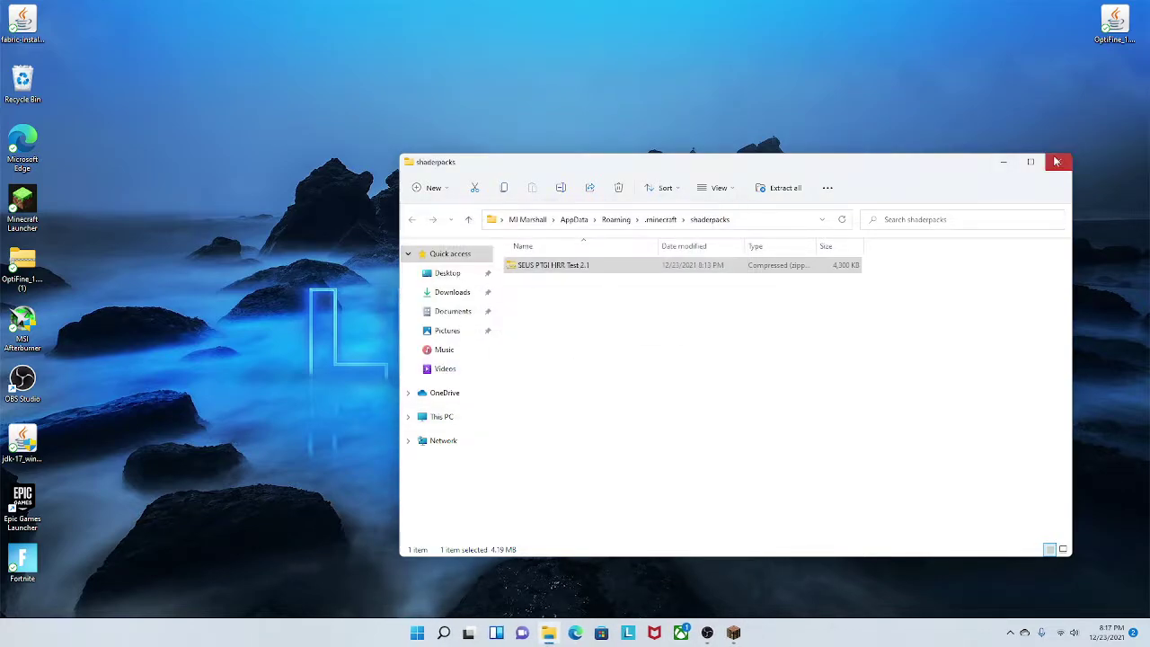
click(1057, 162)
Step: Open the resource pack folder from the game's options and shift its window to uncover the HardTop zip on the desktop
click(685, 478)
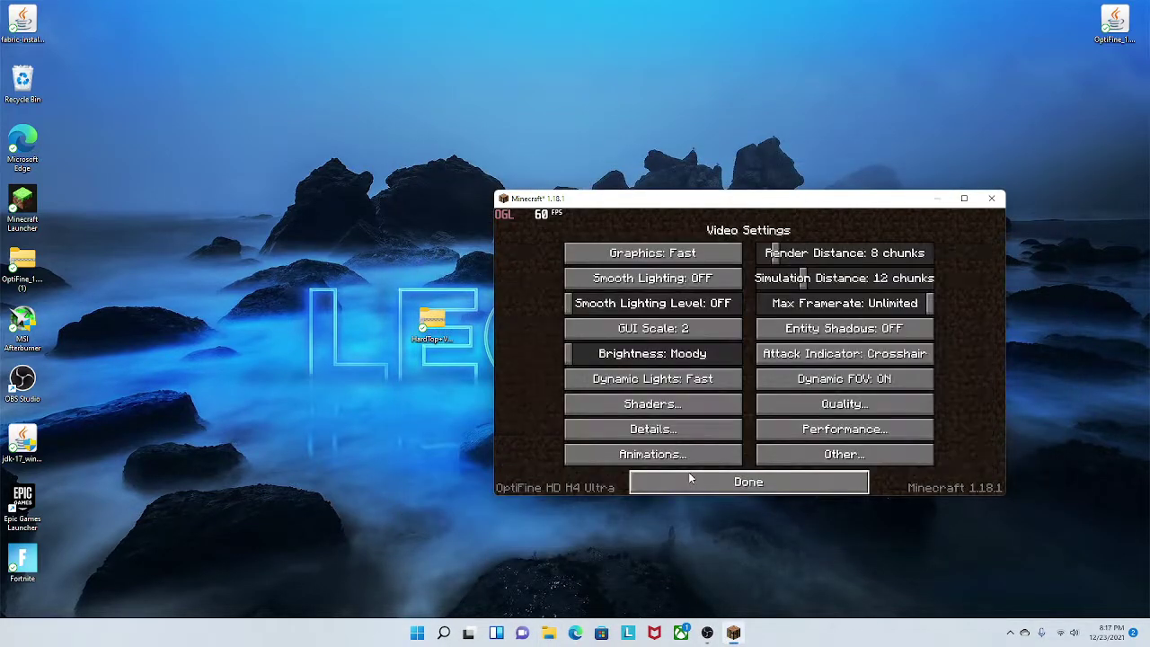
click(688, 473)
click(659, 410)
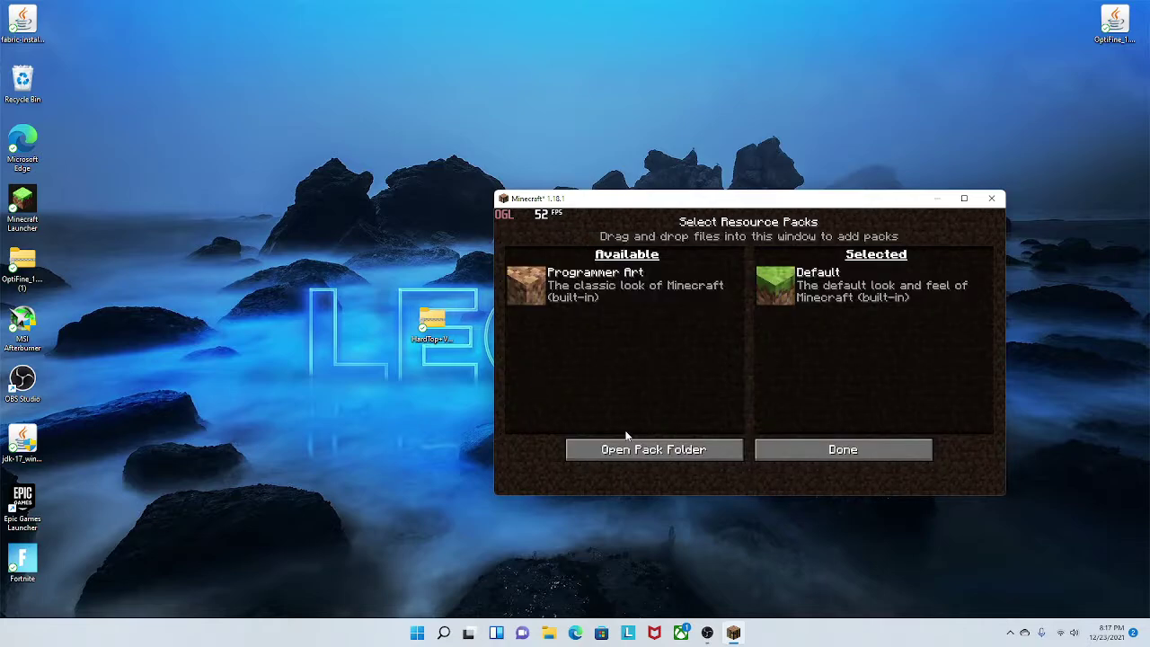
click(640, 449)
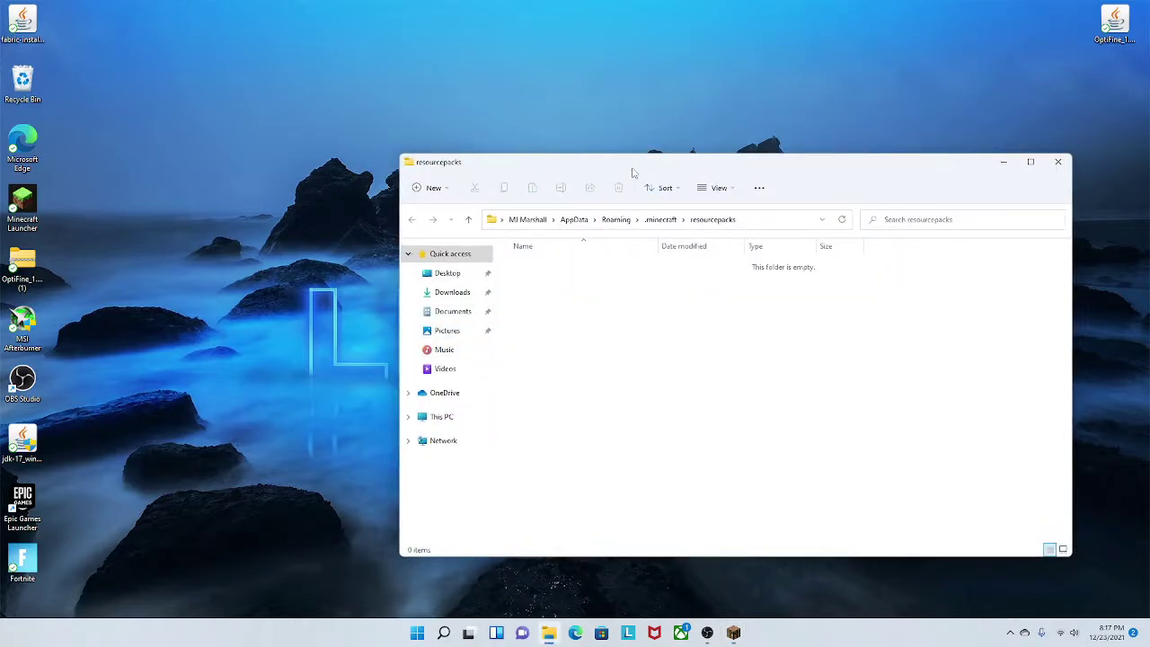
drag(634, 167, 756, 182)
Step: Move the HardTop+Vanillaccurate+128x+v1.9.0 zip into the resourcepacks folder, dismiss the OneDrive reminder, and close the folder
key(ctrl+v)
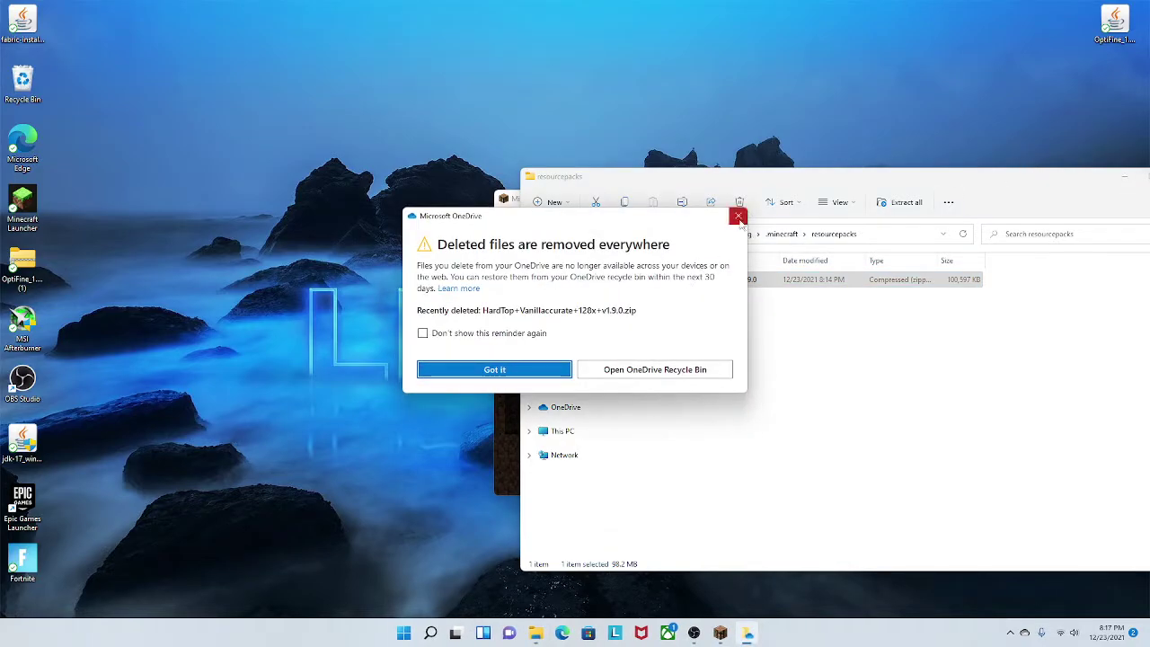
click(738, 215)
drag(848, 179, 651, 178)
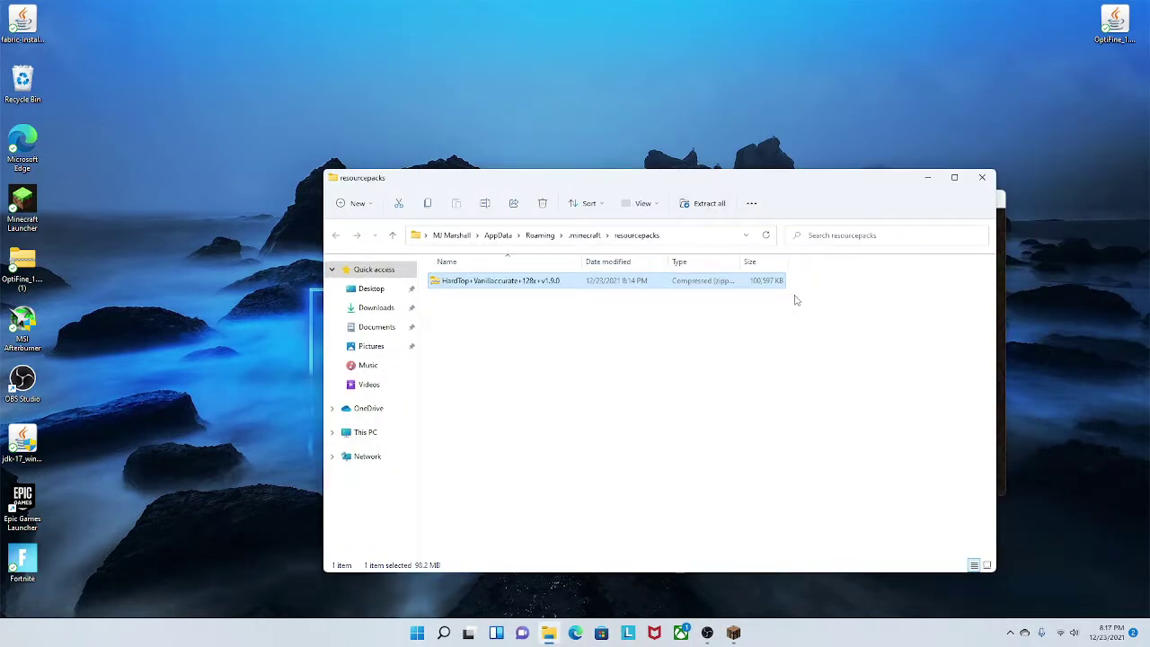
click(982, 177)
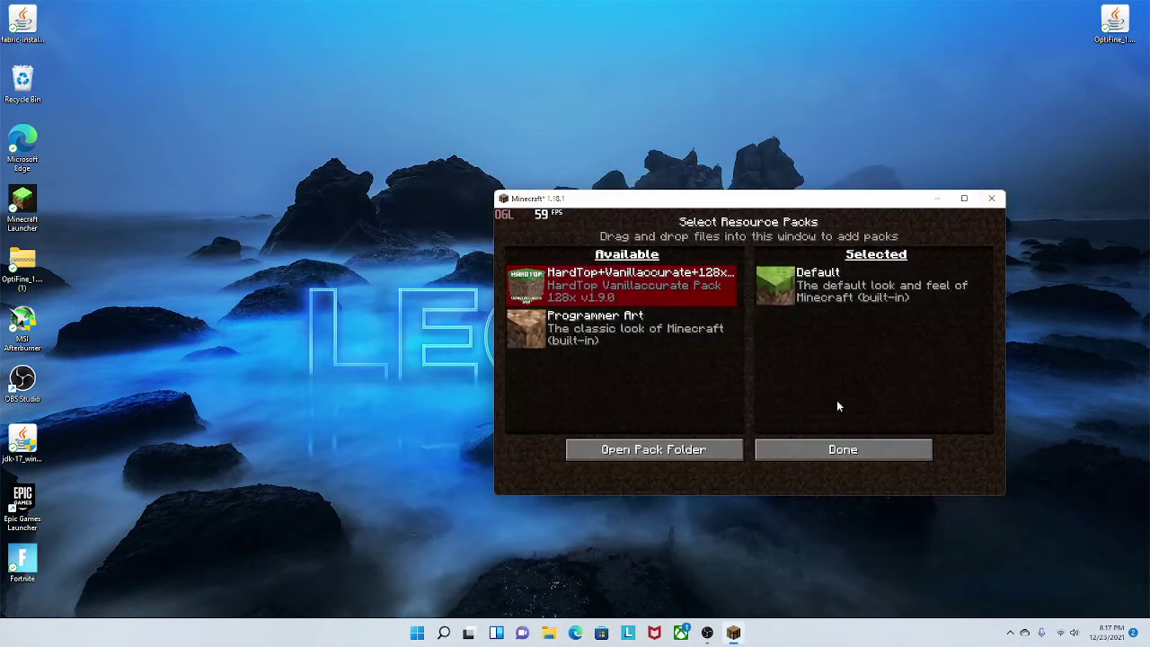
Step: Leave the game options and create a new singleplayer world named New World in Creative mode
click(806, 447)
click(803, 470)
click(790, 349)
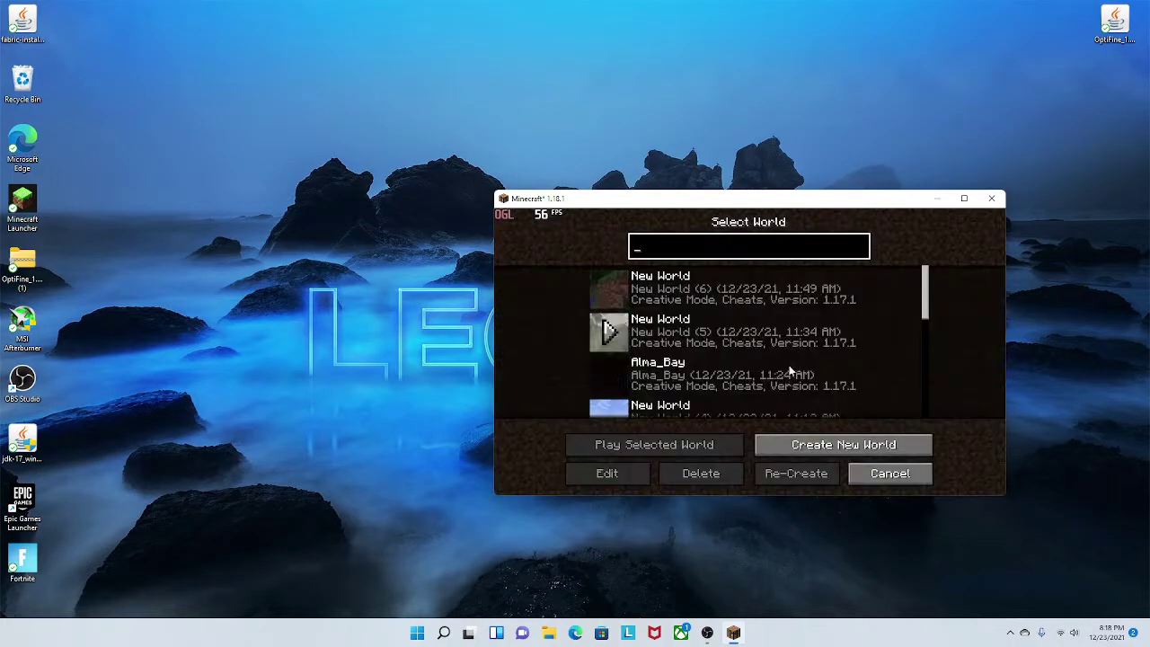
click(791, 445)
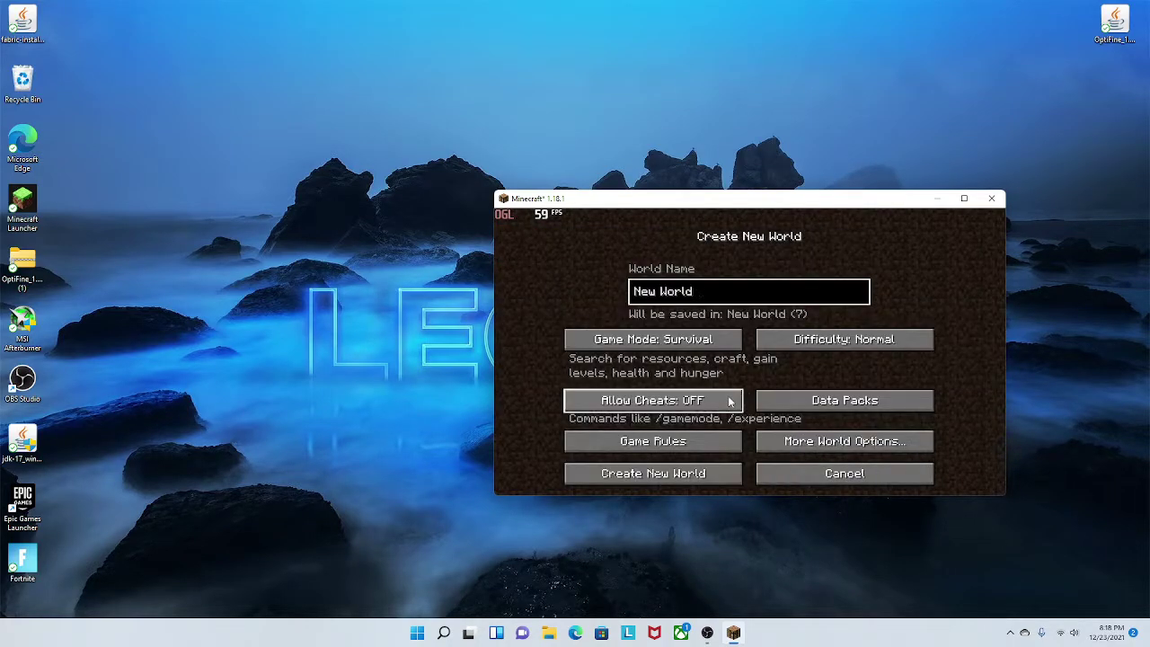
click(689, 340)
click(689, 341)
click(697, 473)
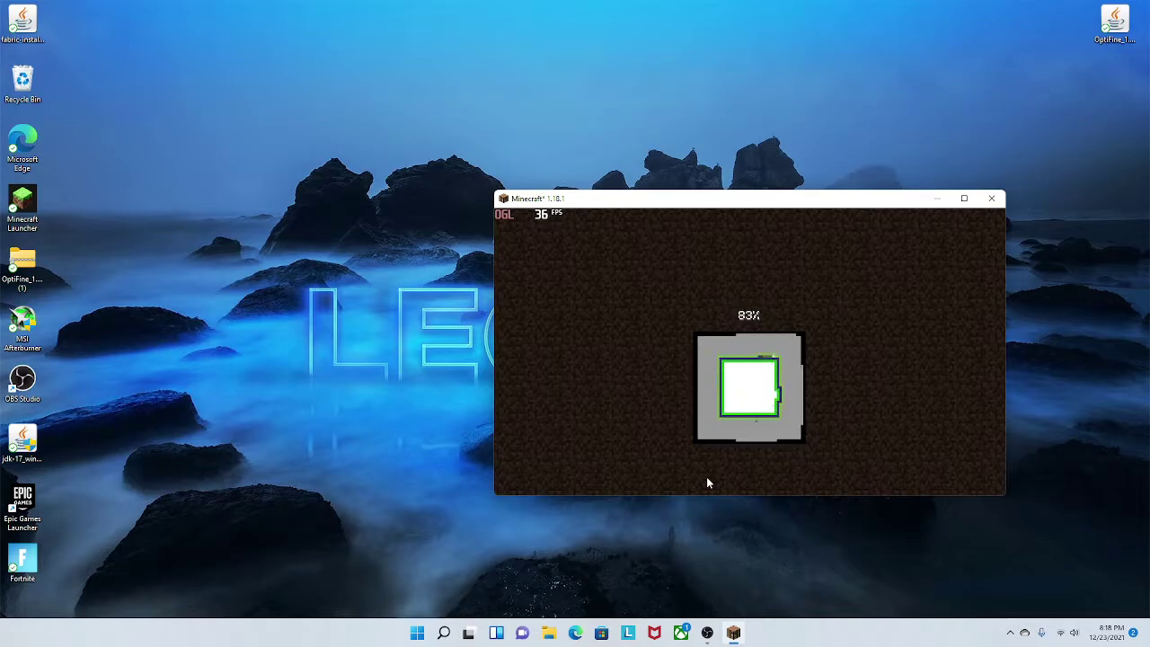
Step: Maximize the game window and explore the snowy forest of the new world, zooming in on the water beyond the trees
click(965, 198)
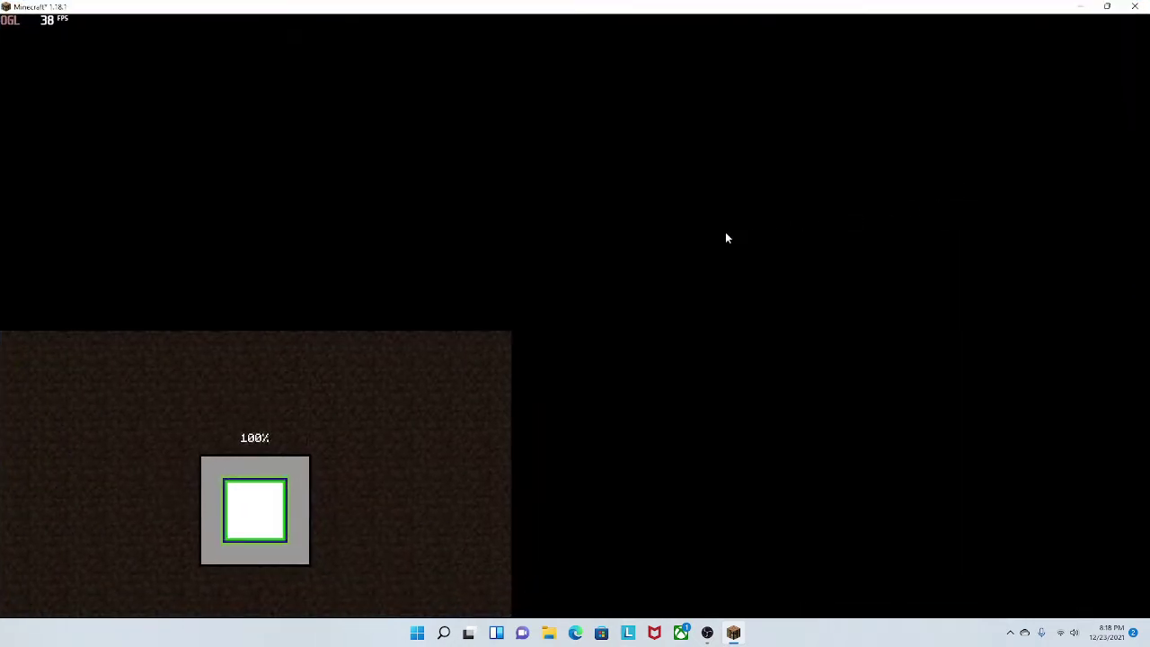
key(space)
key(space)
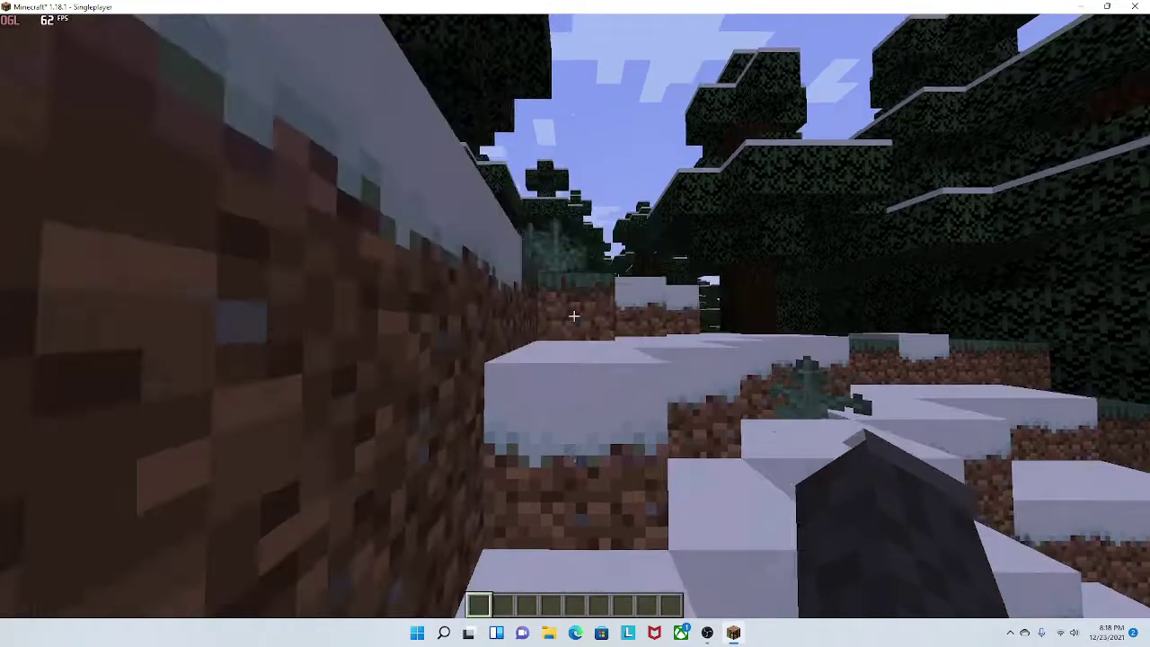
key(w)
key(w)
key(space)
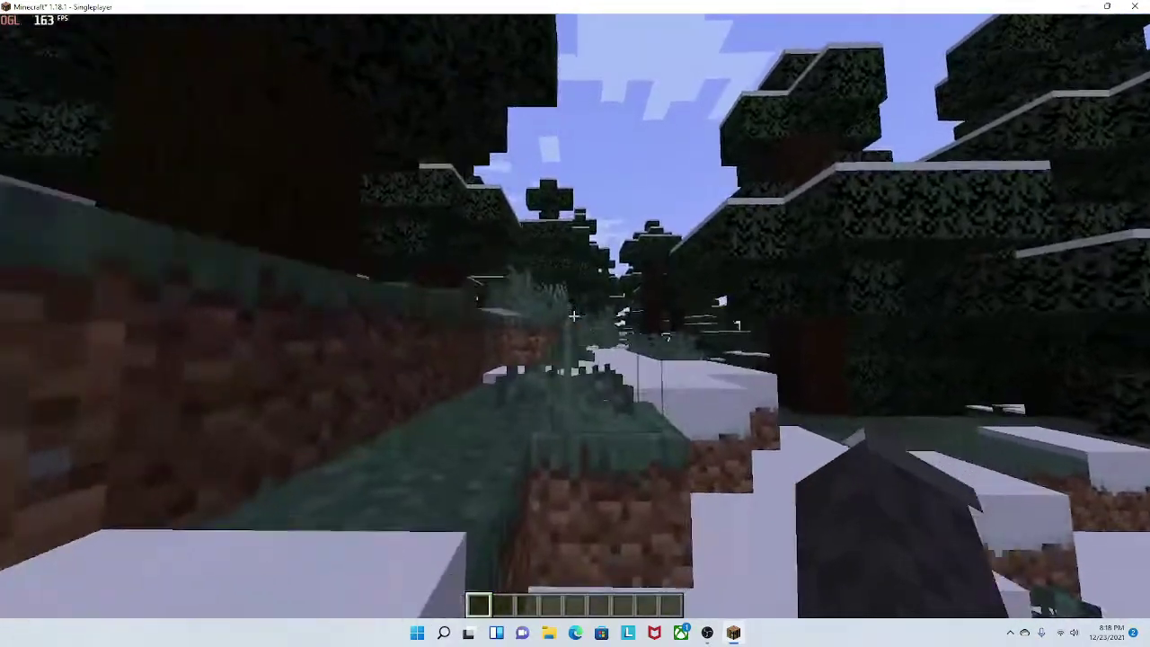
key(w)
key(c)
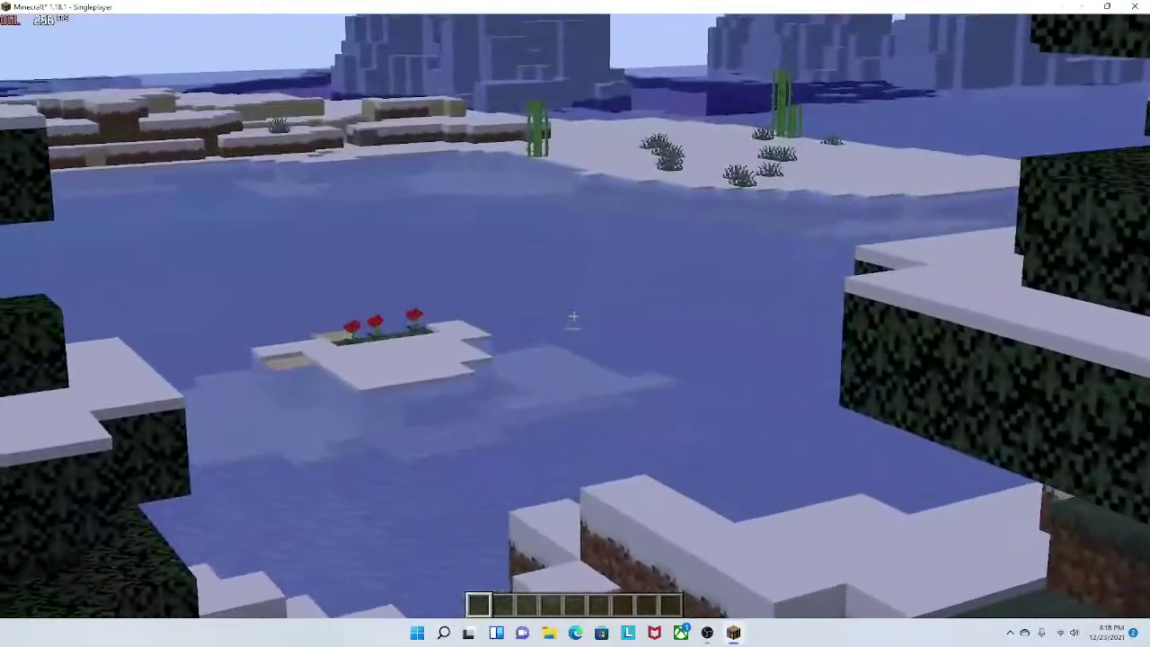
Step: Move out over the frozen lake and view the character from the front in third person before returning to first person
key(w)
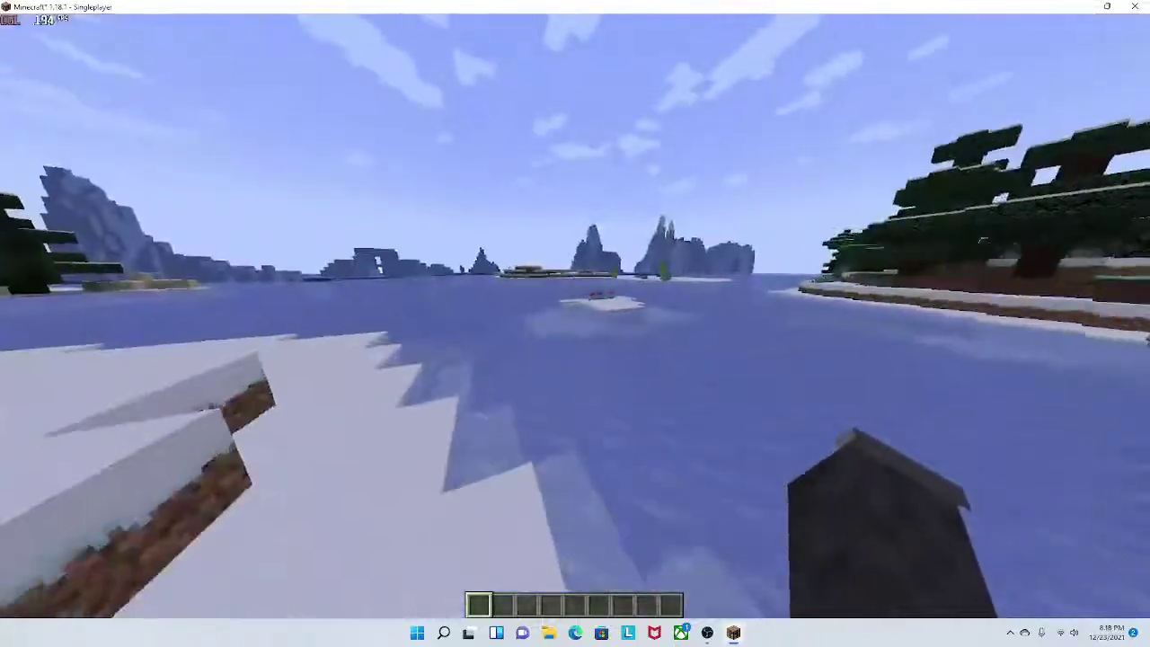
key(F5)
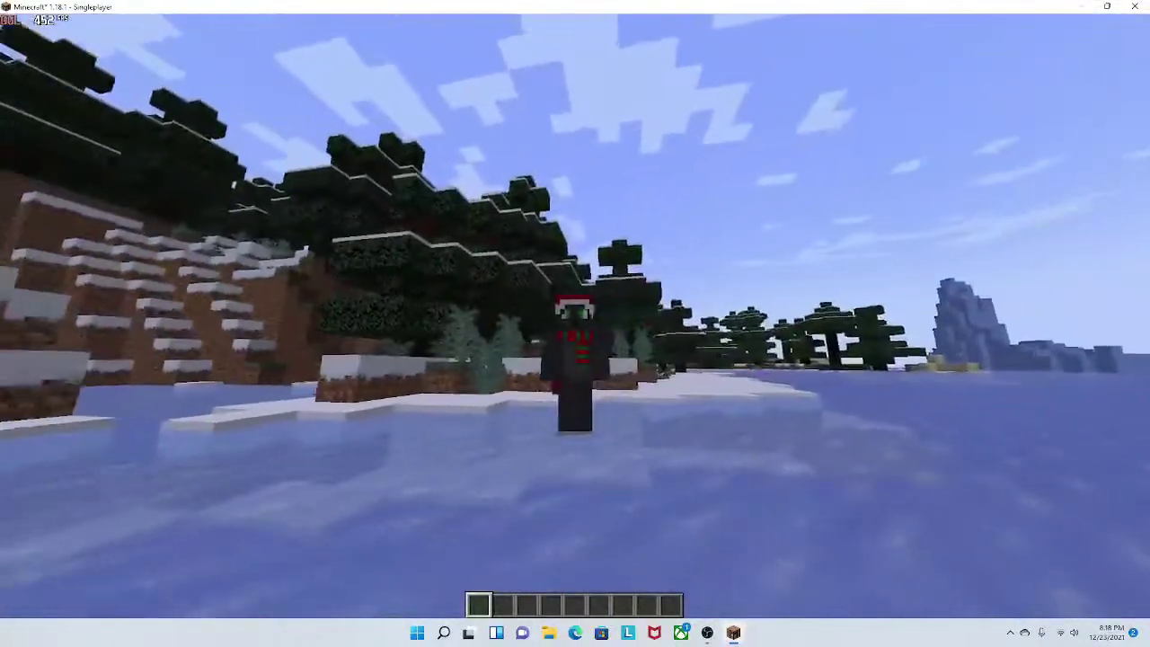
key(F5)
key(e)
key(e)
Step: Enable the SEUS PTGI HRR Test 2.1 shader pack in the video settings and return to the world
key(Escape)
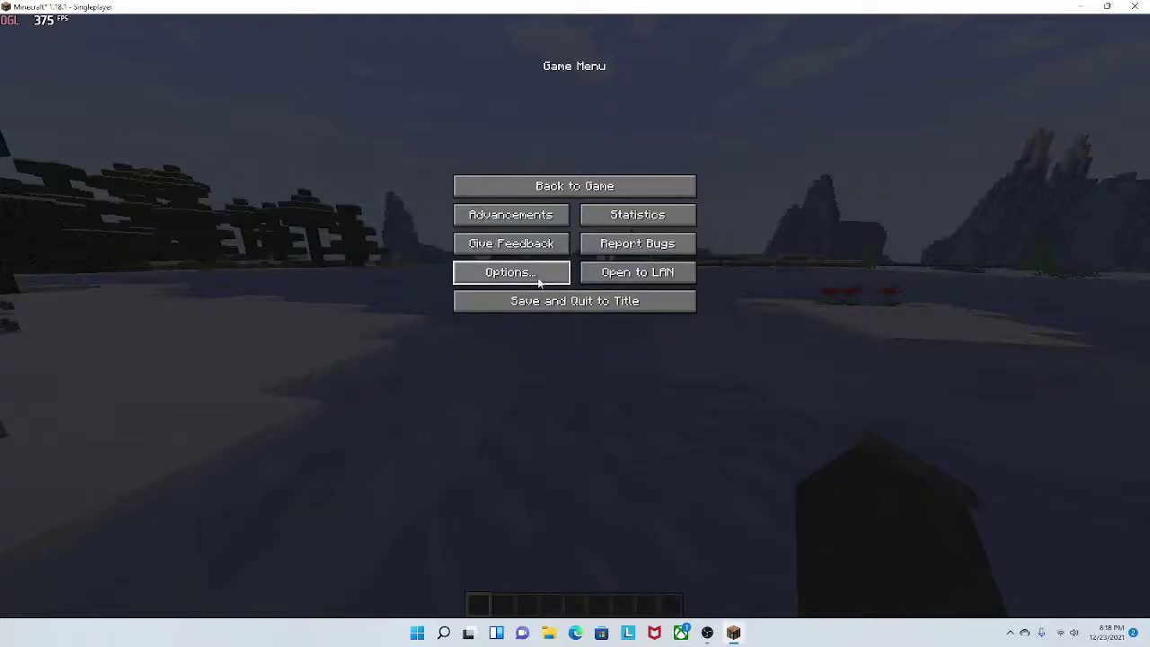
click(536, 276)
click(530, 204)
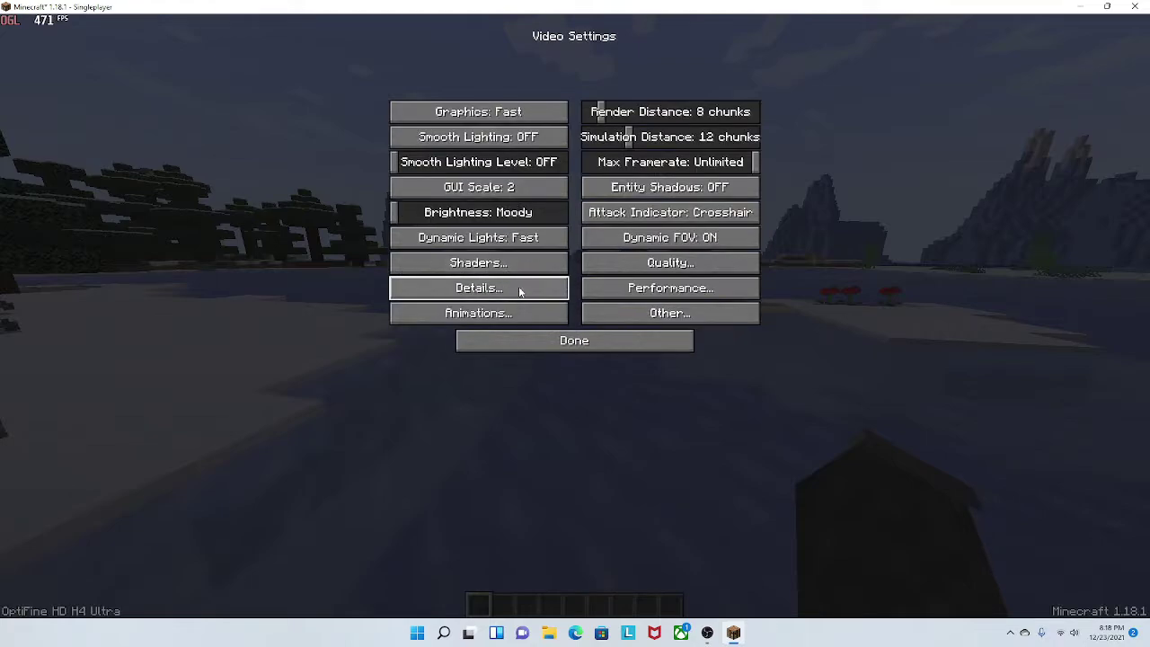
click(516, 262)
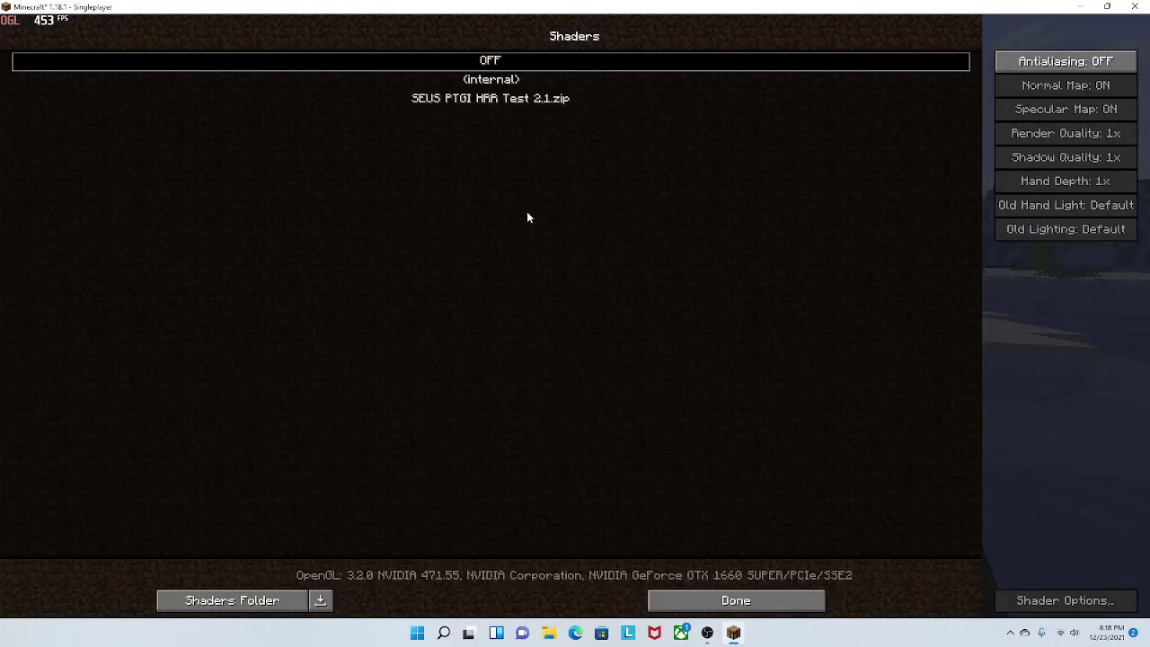
click(498, 97)
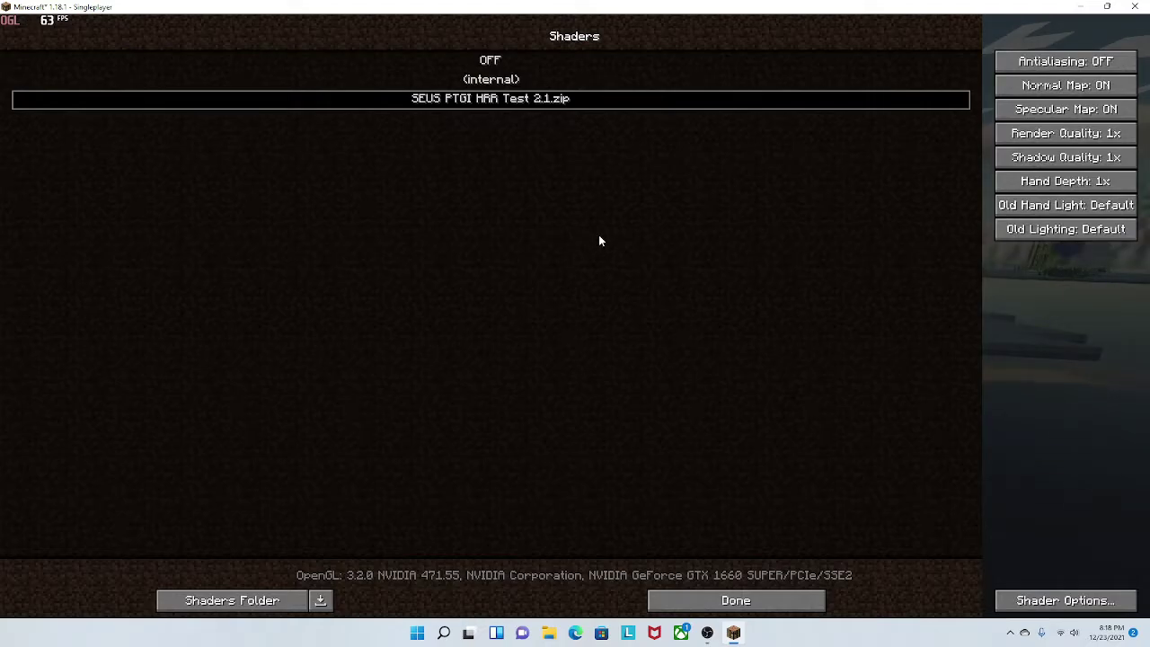
key(Escape)
key(w)
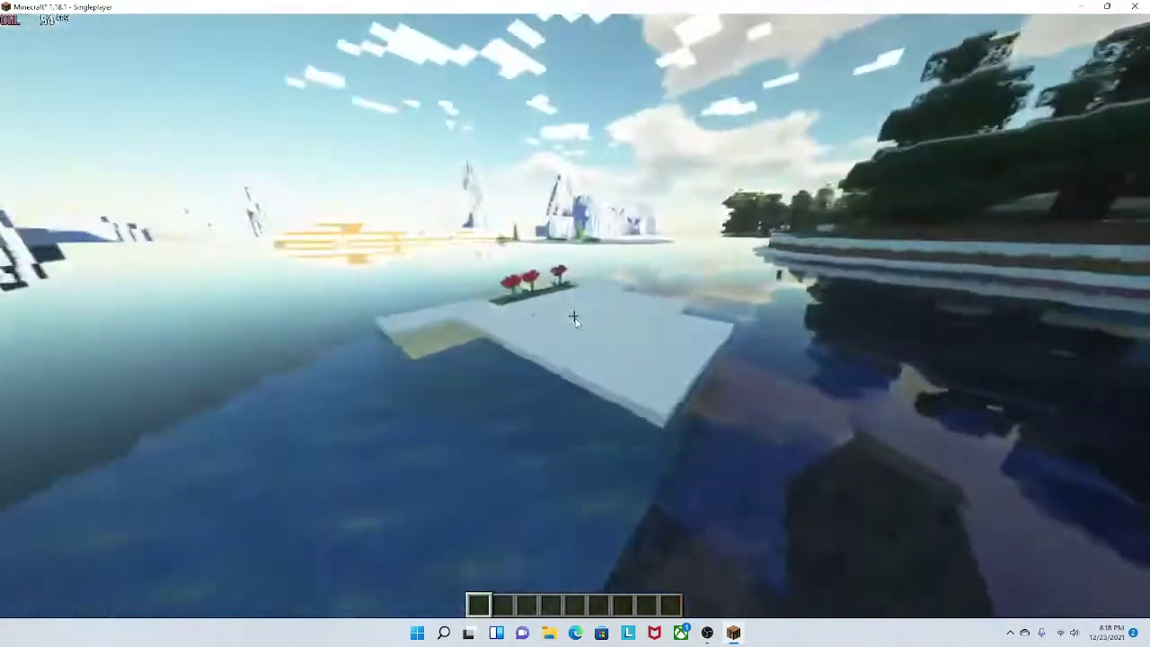
Step: Turn Motion Blur off in the shader's post-processing settings and return to the world
key(Escape)
key(Escape)
key(Escape)
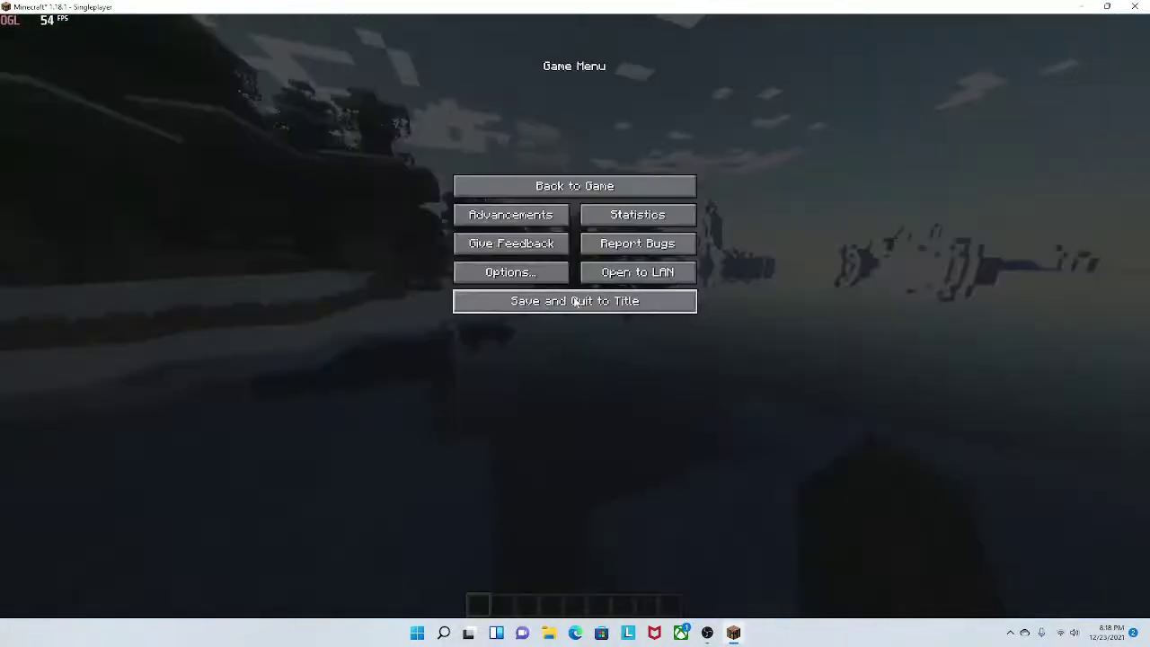
click(554, 269)
click(544, 214)
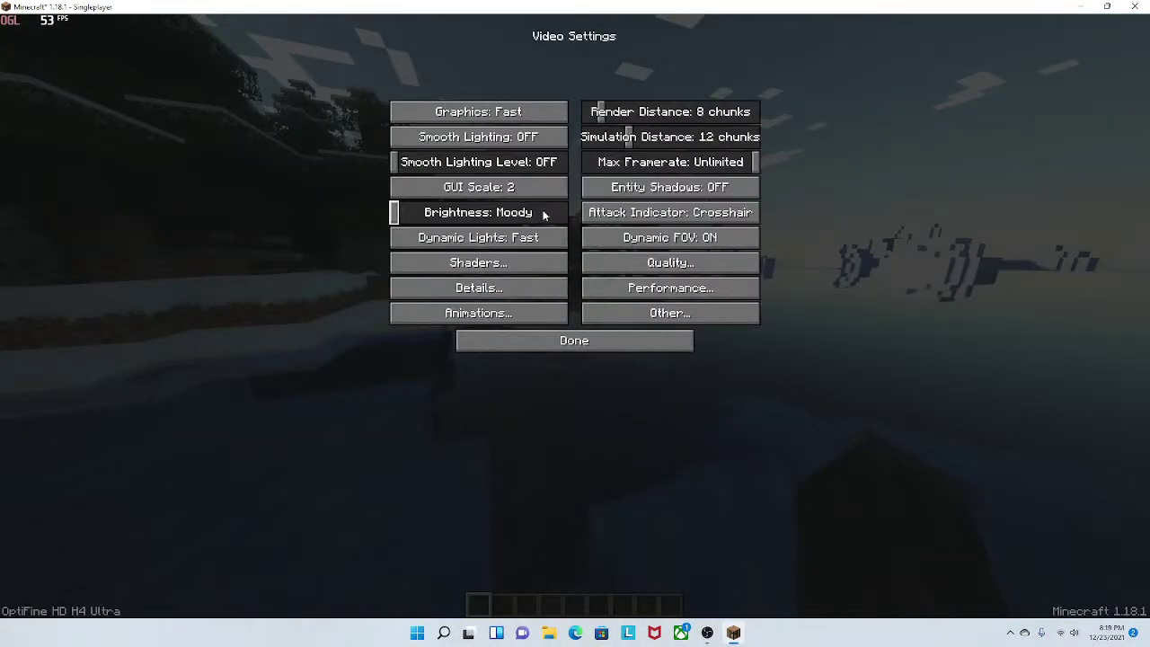
click(531, 265)
click(1067, 599)
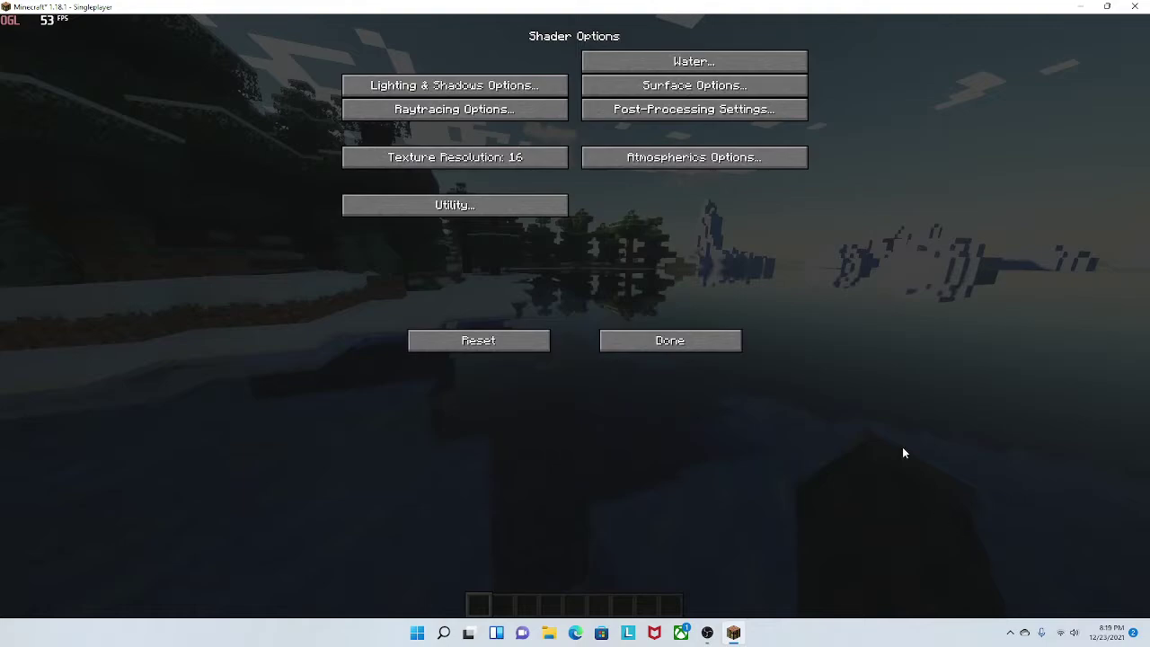
click(694, 109)
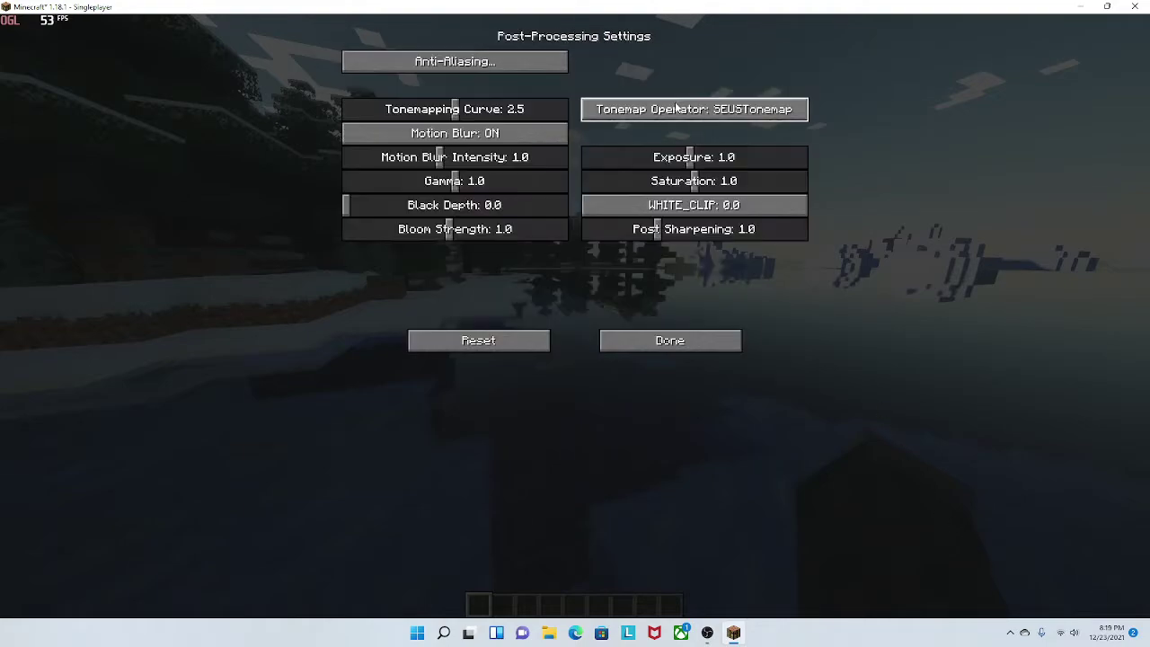
click(516, 133)
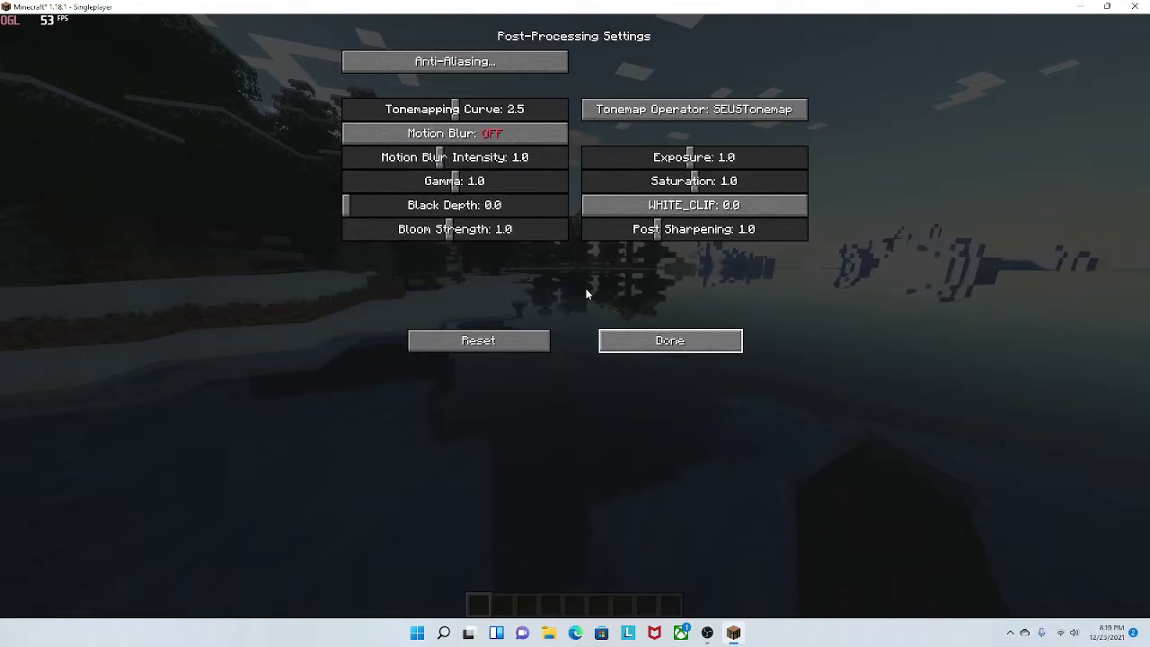
key(Escape)
key(Escape)
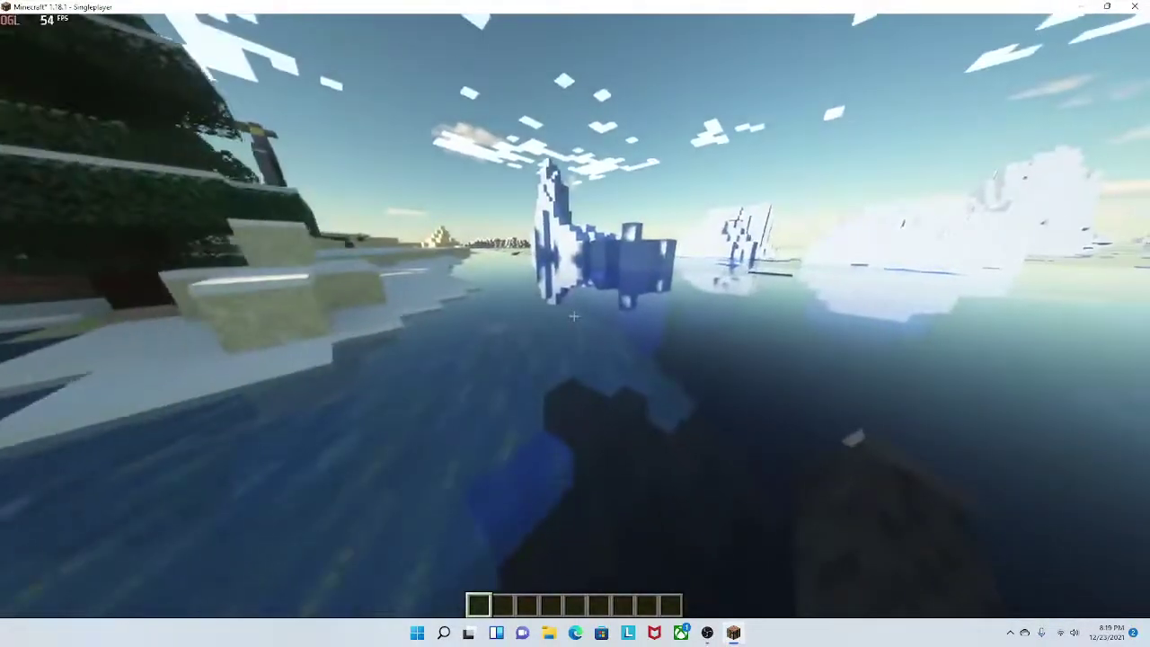
key(Escape)
click(510, 270)
click(524, 207)
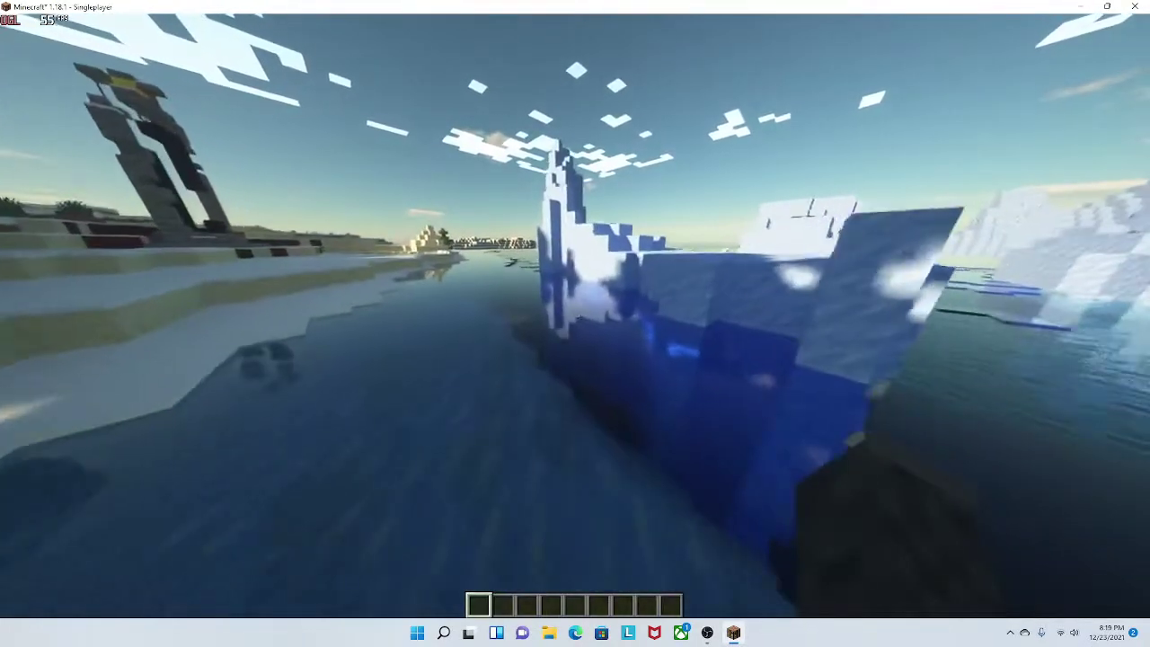
Step: Explore the icy shoreline and the pool by the ruined portal to examine the shader's lighting and water, above and below the surface
key(w)
key(c)
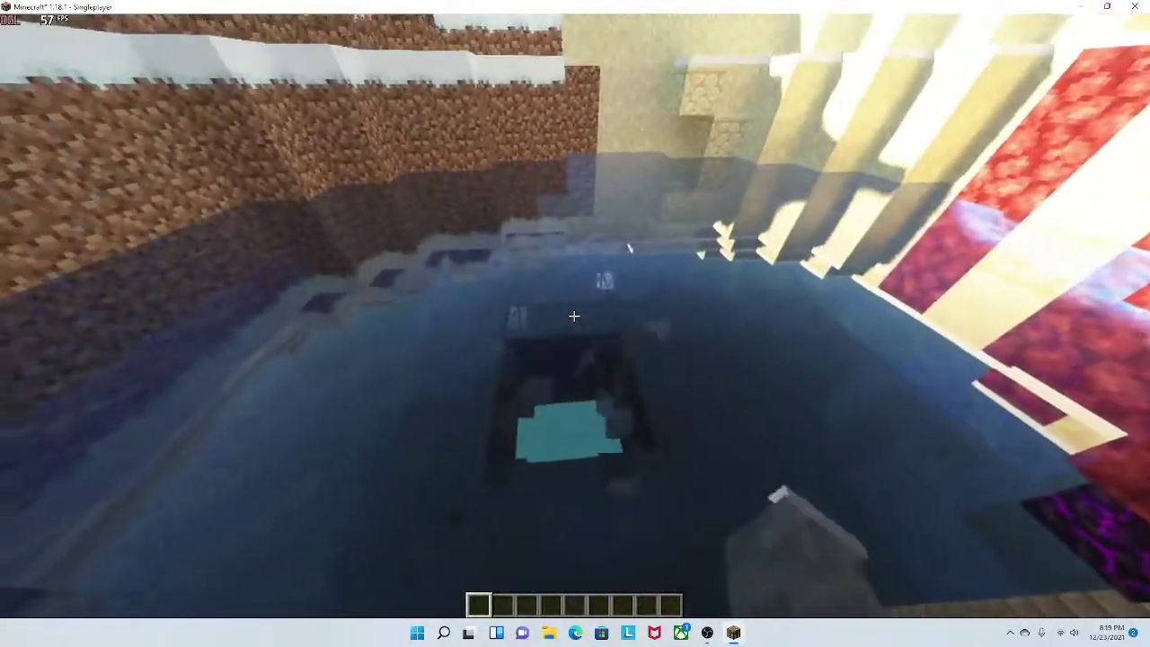
click(575, 316)
click(574, 316)
click(575, 316)
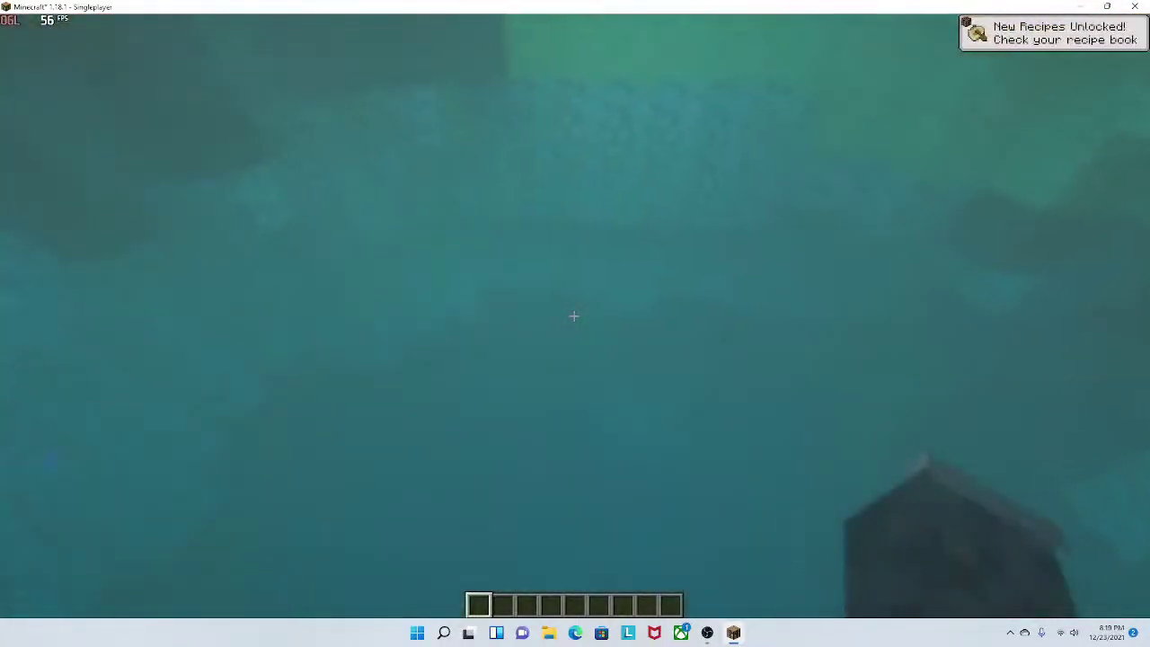
key(space)
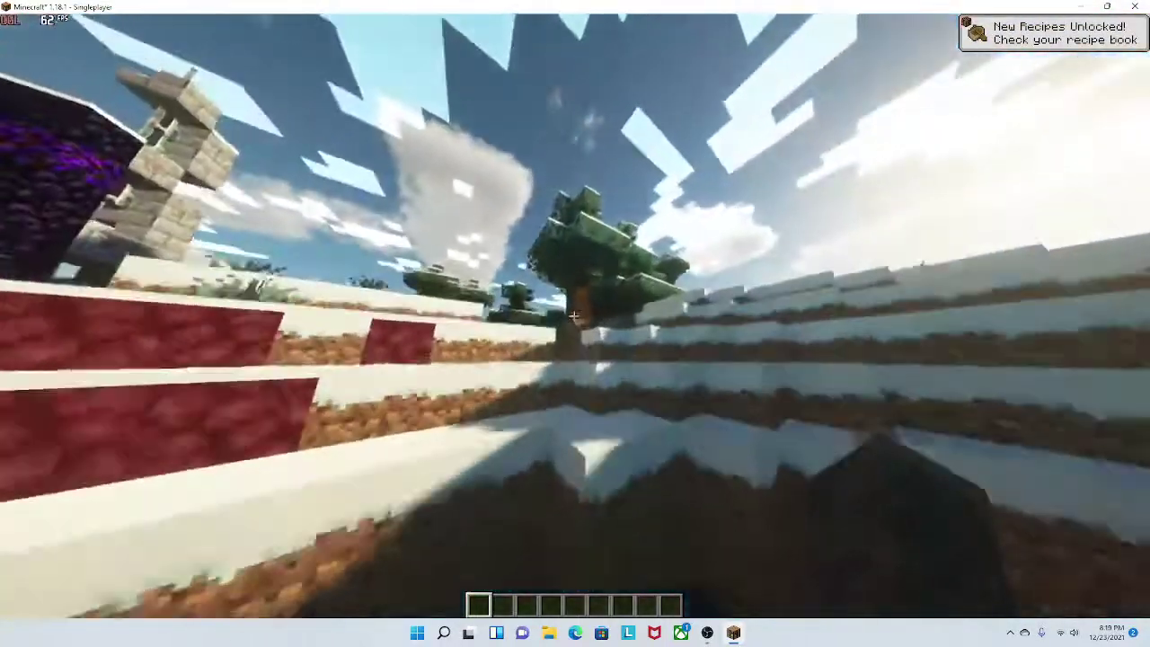
key(space)
key(w)
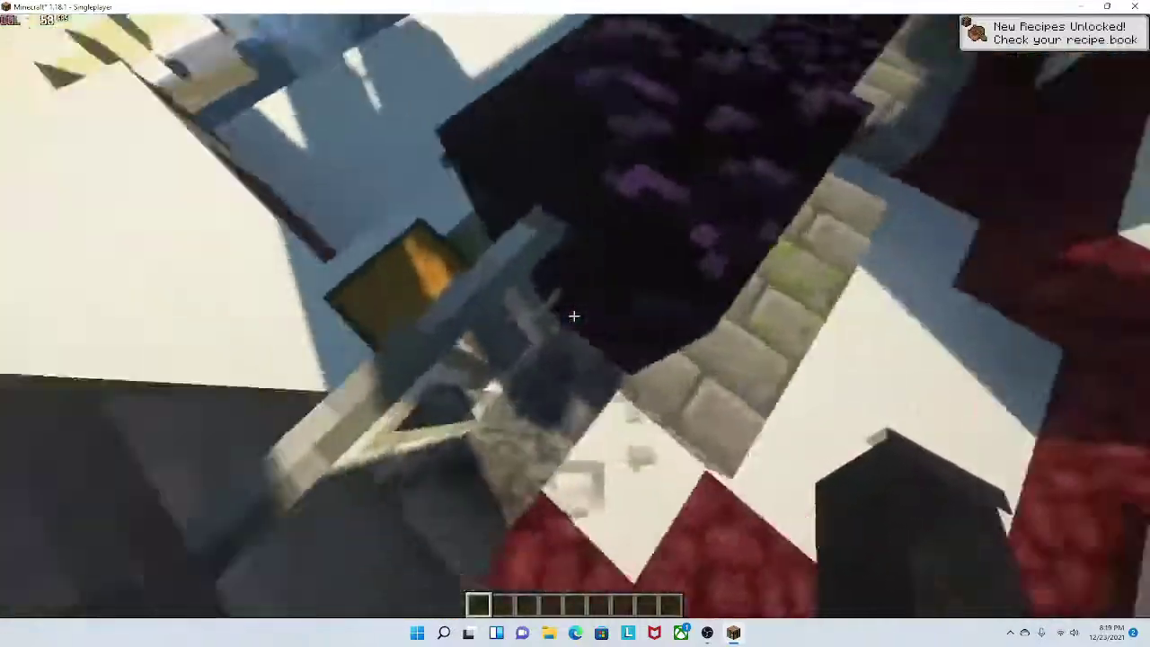
Step: Open the chest beside the ruined portal and transfer its obsidian, sword and other loot to the inventory
right_click(573, 316)
shift+click(510, 291)
shift+click(574, 288)
shift+click(640, 289)
key(e)
Step: Search the creative inventory for "gold" and add a stack of 64 gold blocks to the hotbar
key(e)
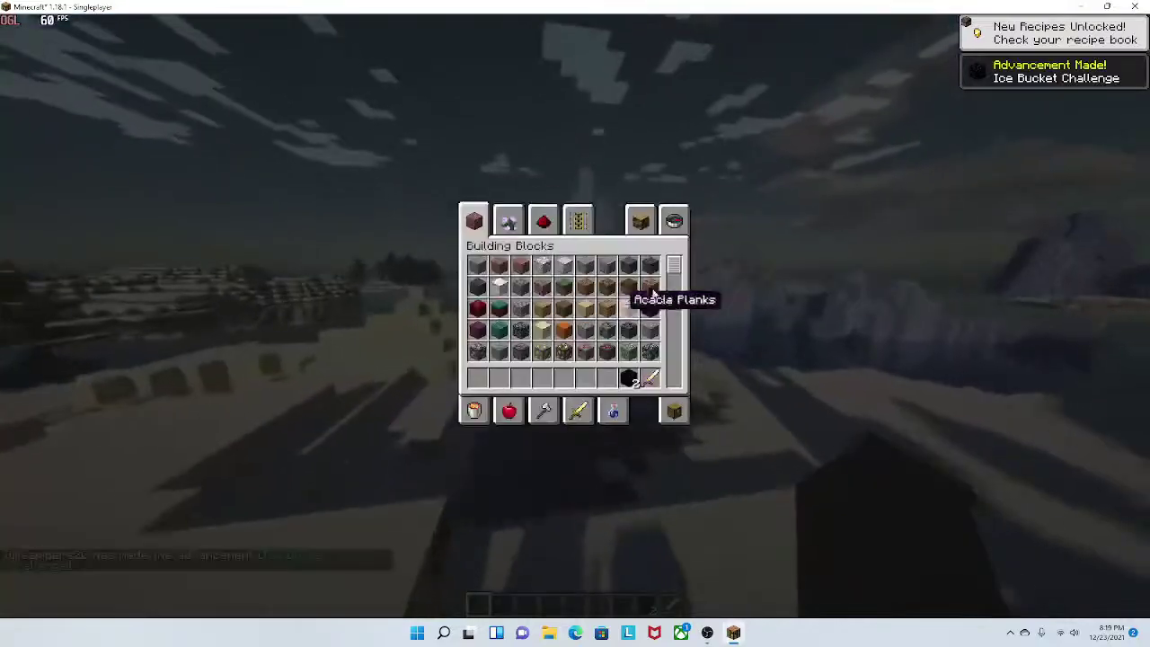
click(674, 219)
text(gold)
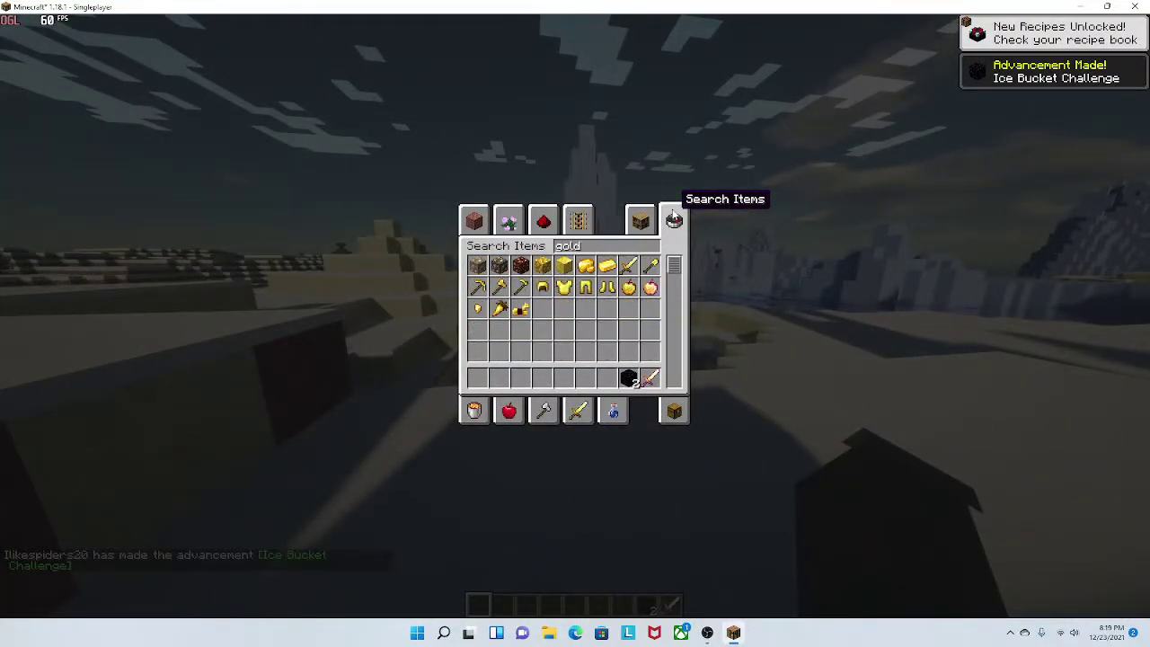
shift+click(565, 265)
key(e)
Step: Place a gold block on the open snow near the ruined portal
right_click(574, 317)
scroll(574, 316, down, 2)
key(s)
key(w)
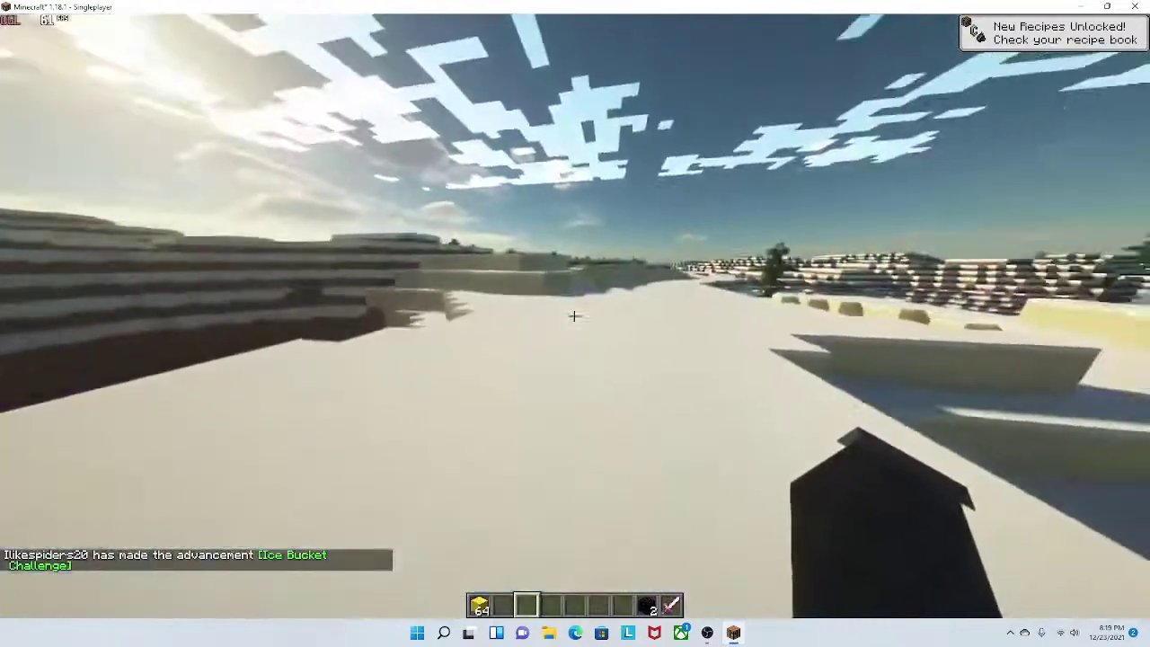
scroll(574, 316, up, 2)
right_click(574, 317)
Step: Set the shader's Texture Resolution to 128 and go back to the general game options
key(Escape)
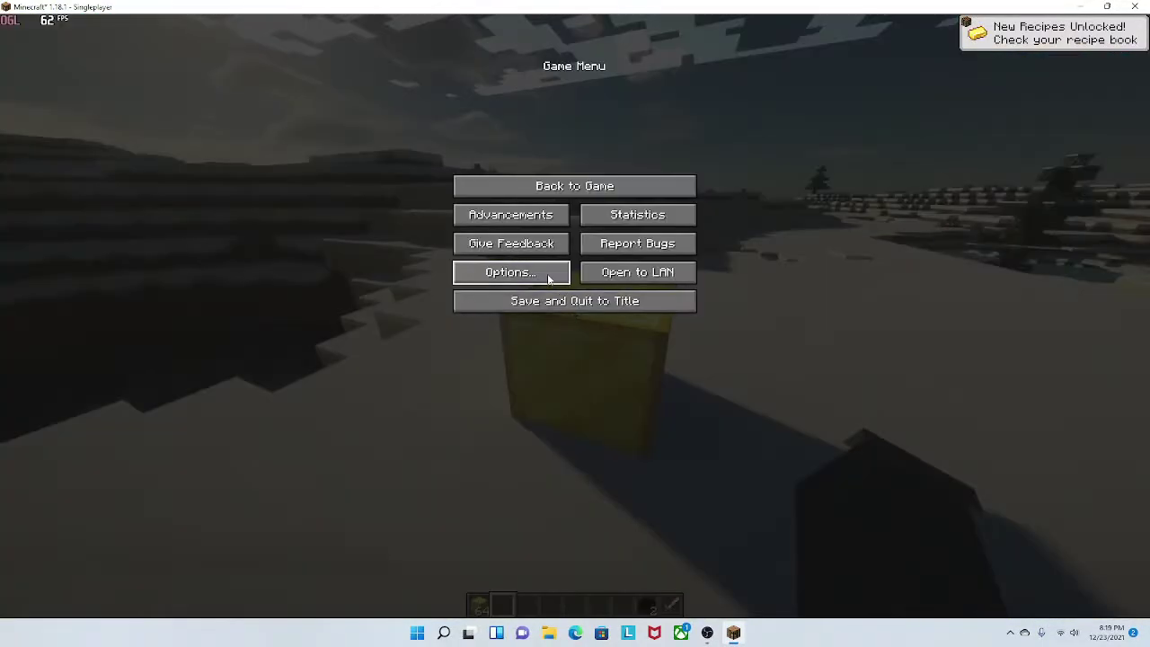
click(543, 273)
click(501, 216)
click(490, 261)
click(1019, 600)
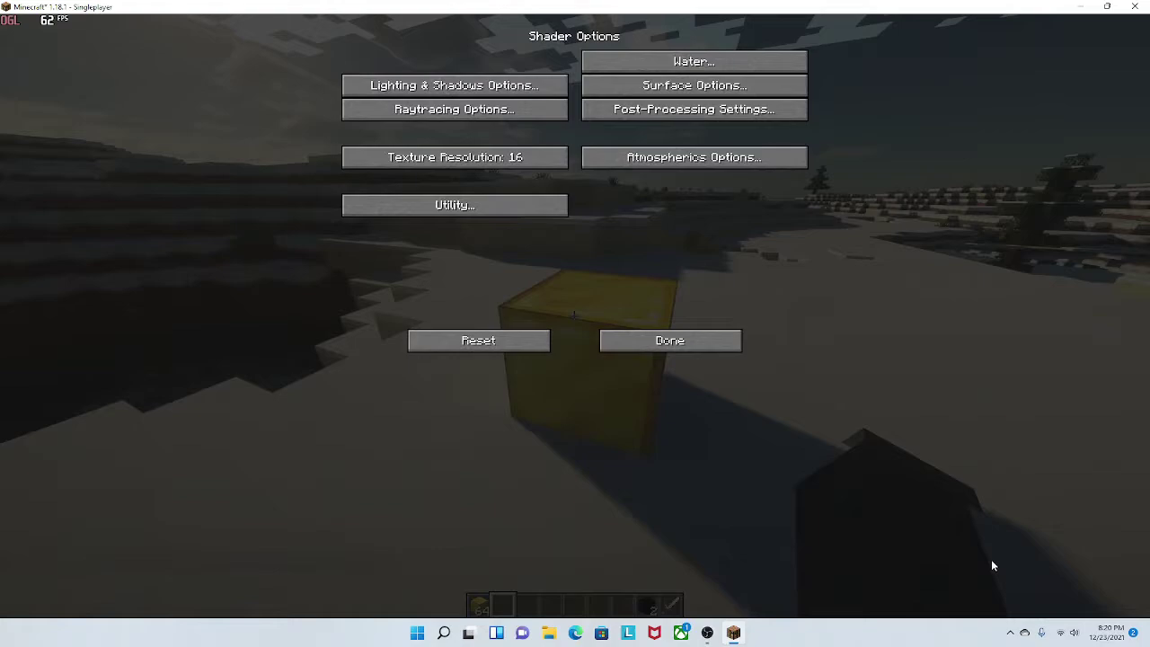
click(657, 346)
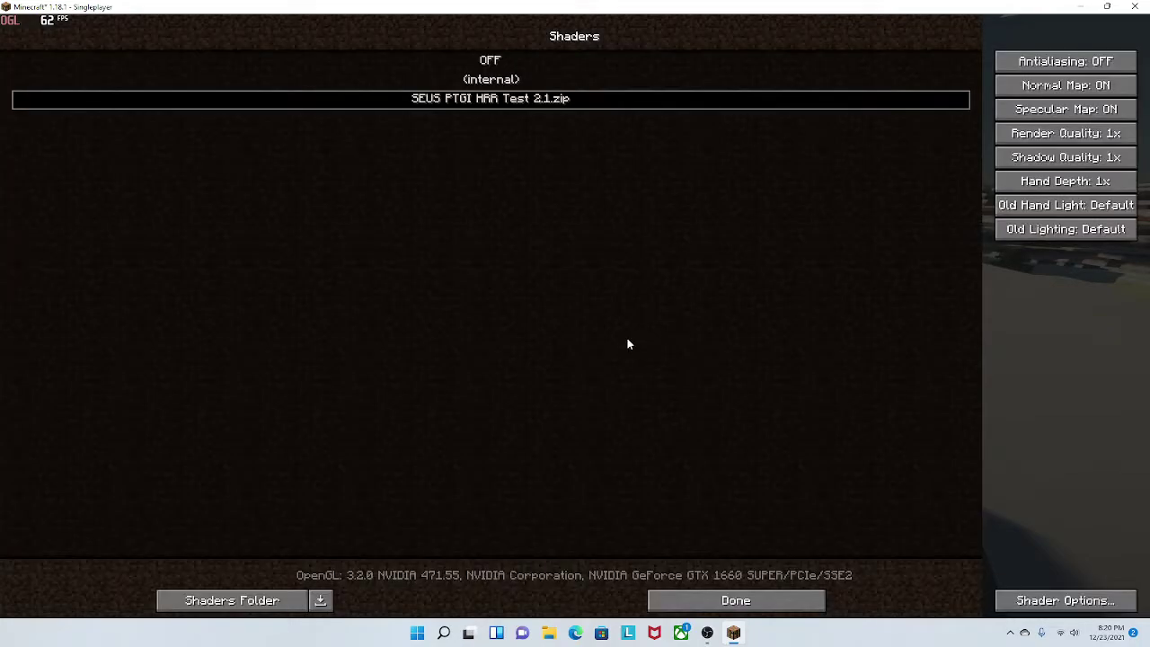
click(1033, 601)
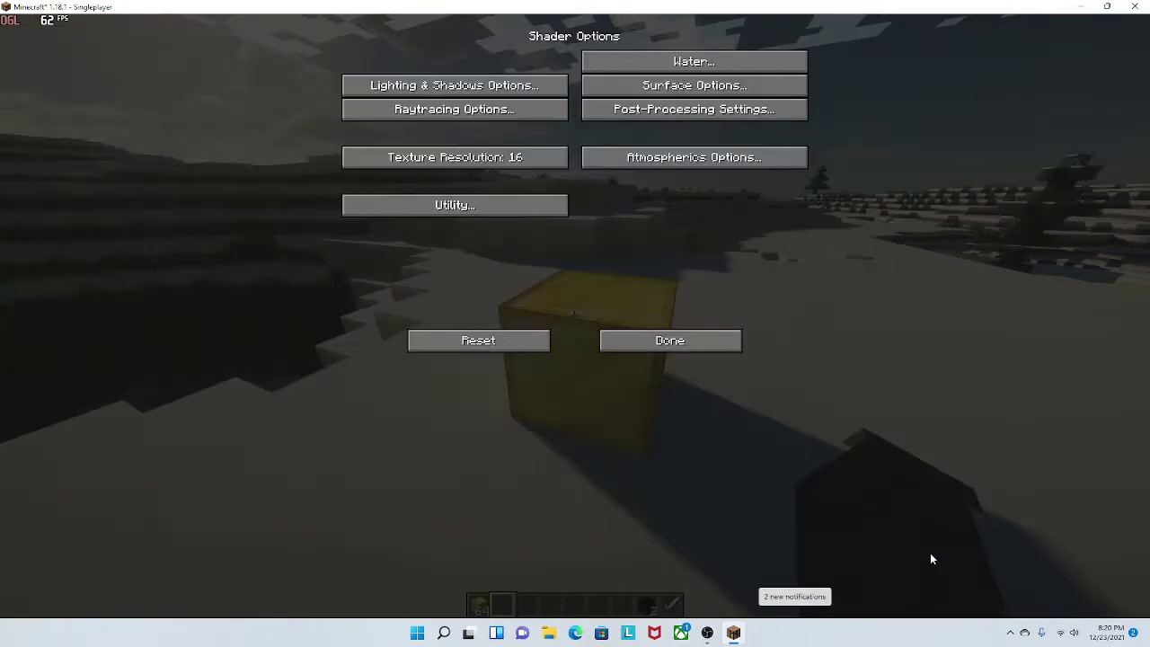
click(508, 159)
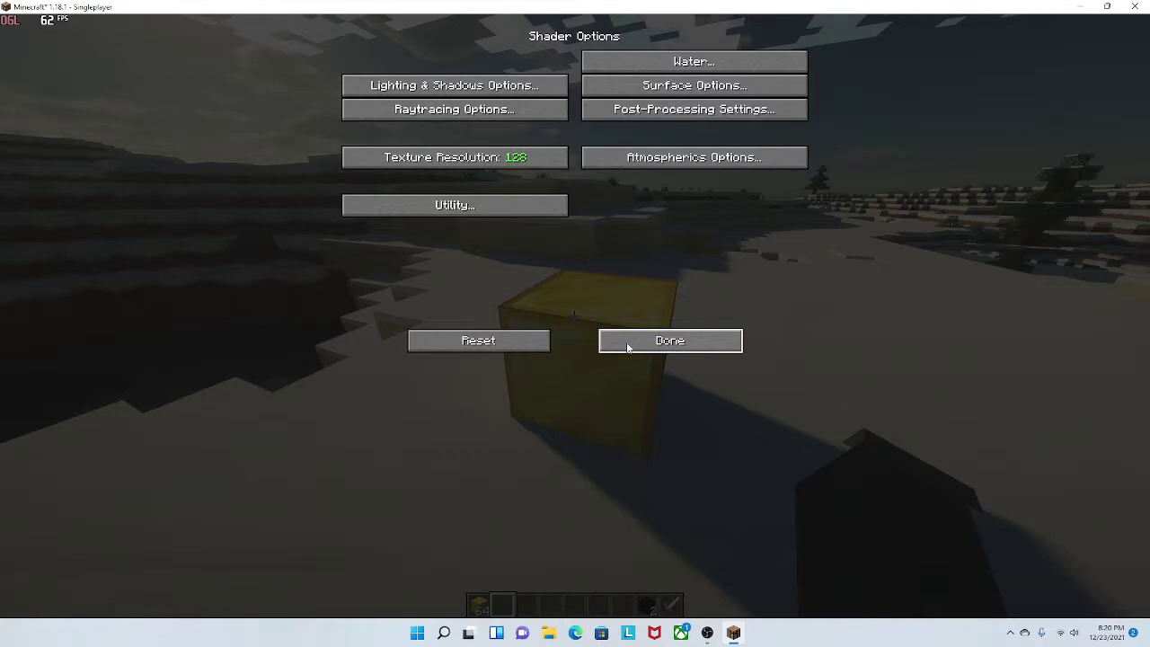
key(Escape)
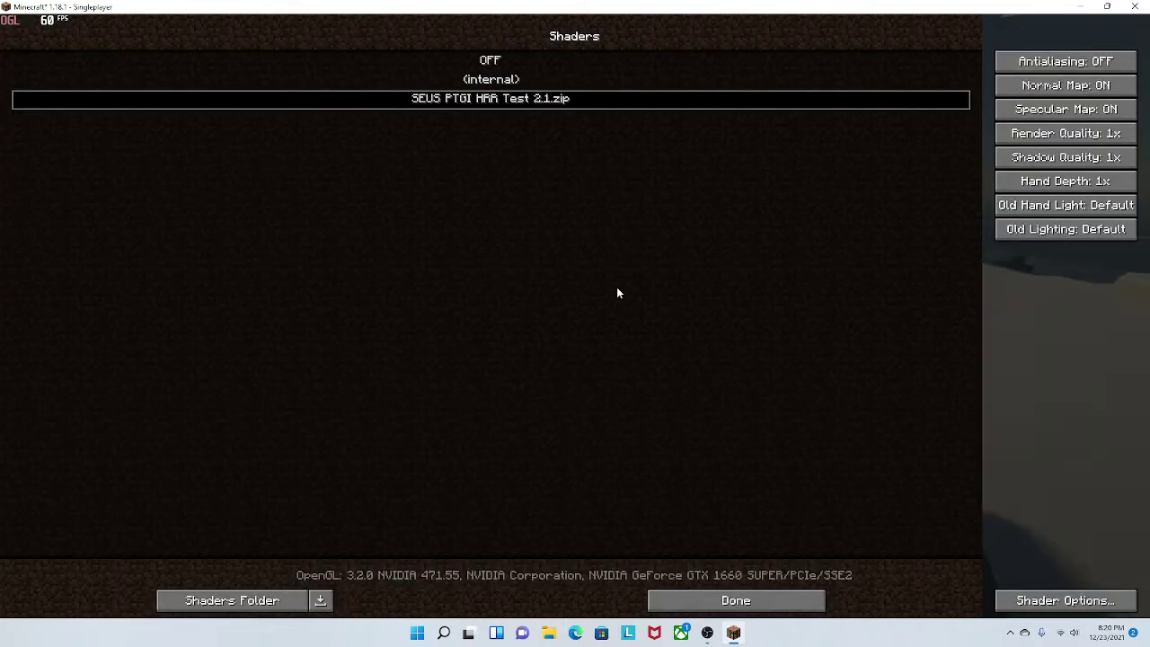
key(Escape)
click(571, 331)
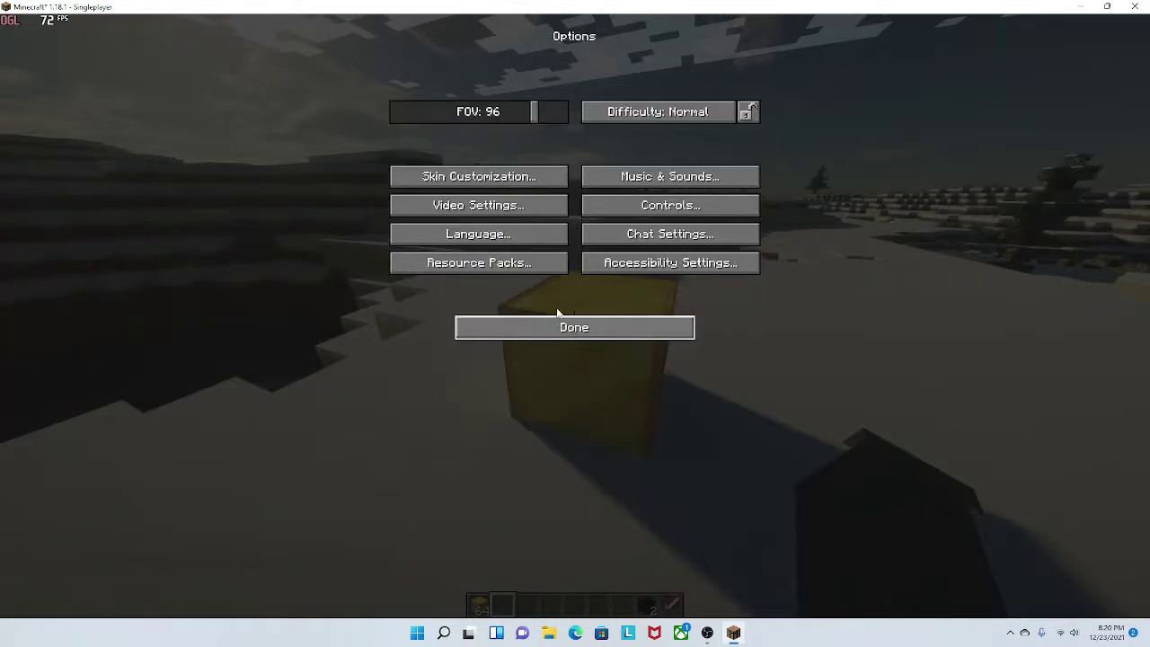
Step: Activate the HardTop resource pack despite its older game version, apply it, and return to the world
click(528, 263)
click(355, 97)
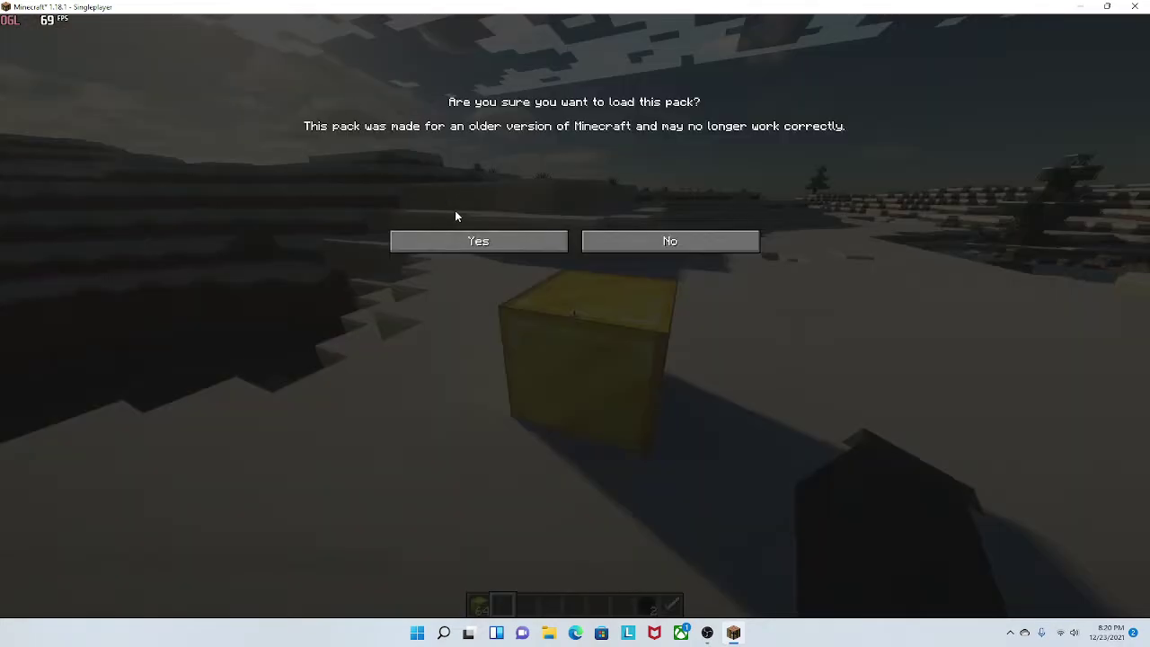
click(476, 242)
click(653, 575)
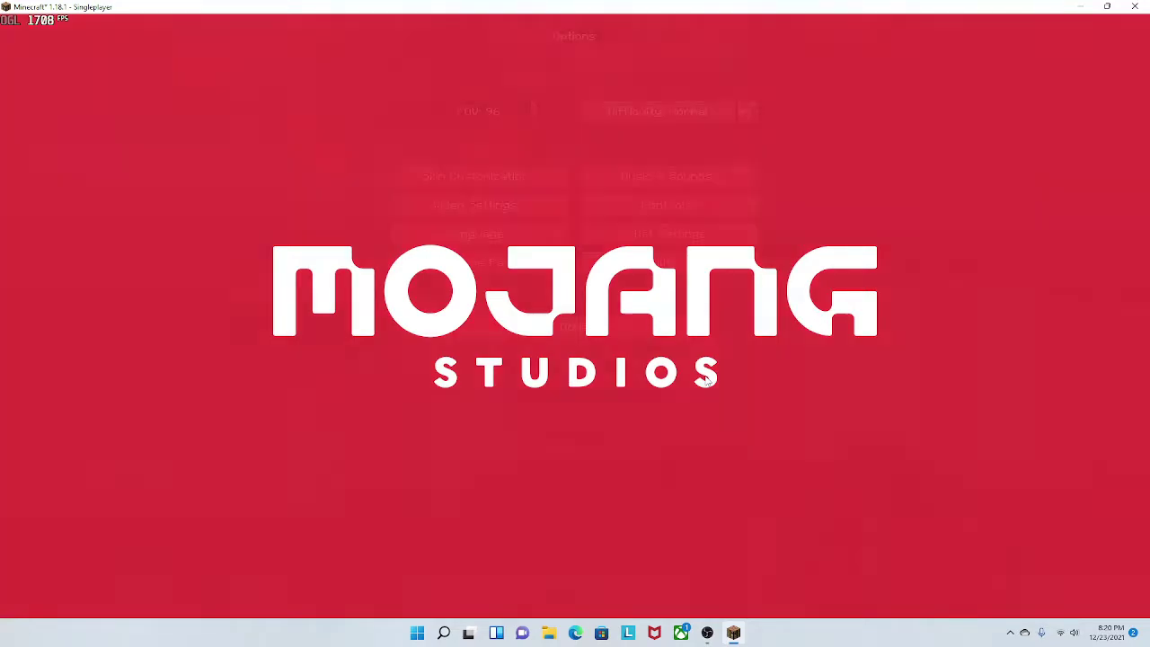
key(Escape)
key(Escape)
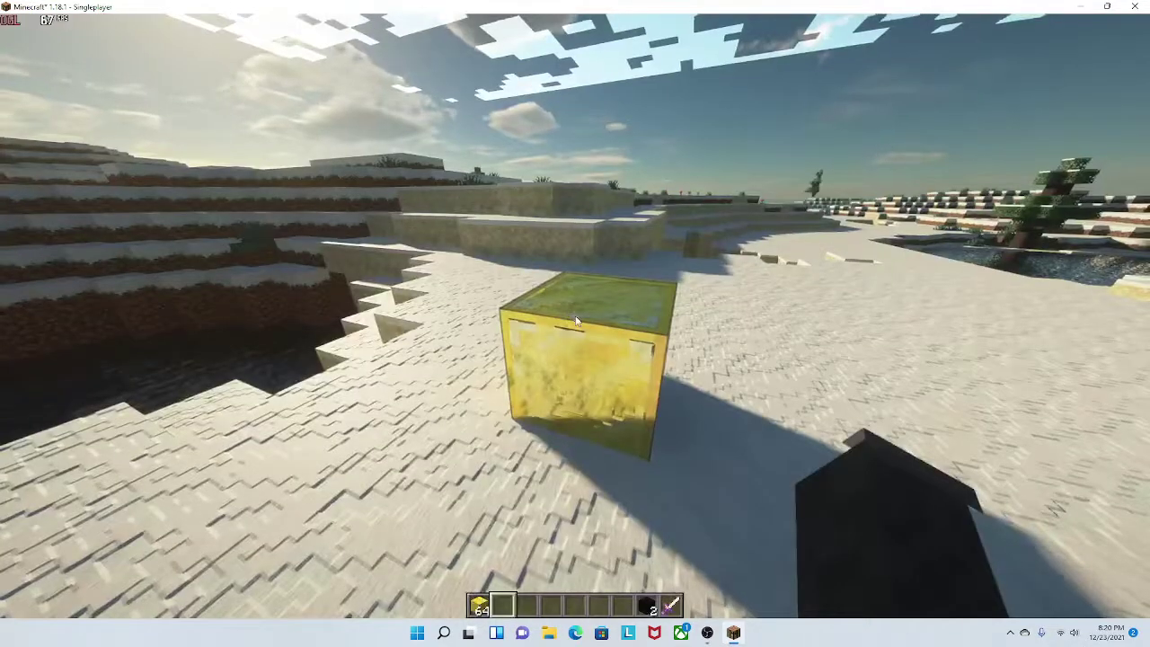
Step: Examine the HardTop textures on the gold block, snow, water and ruined portal, zooming in on their surface detail
key(e)
key(Escape)
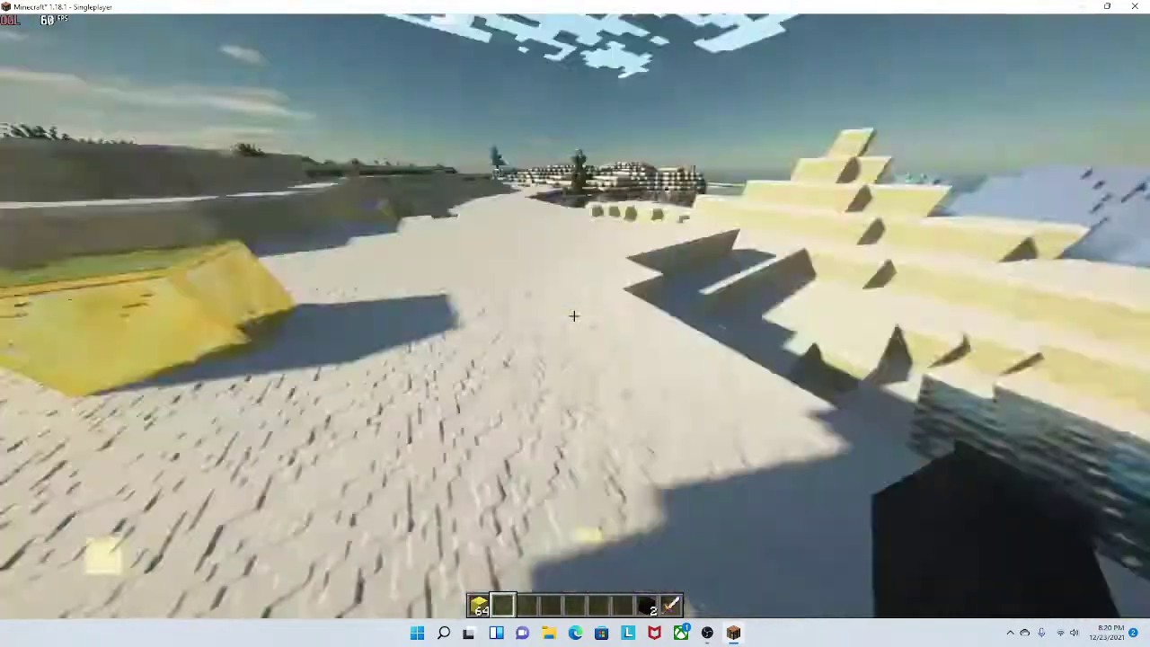
key(w)
key(c)
key(w)
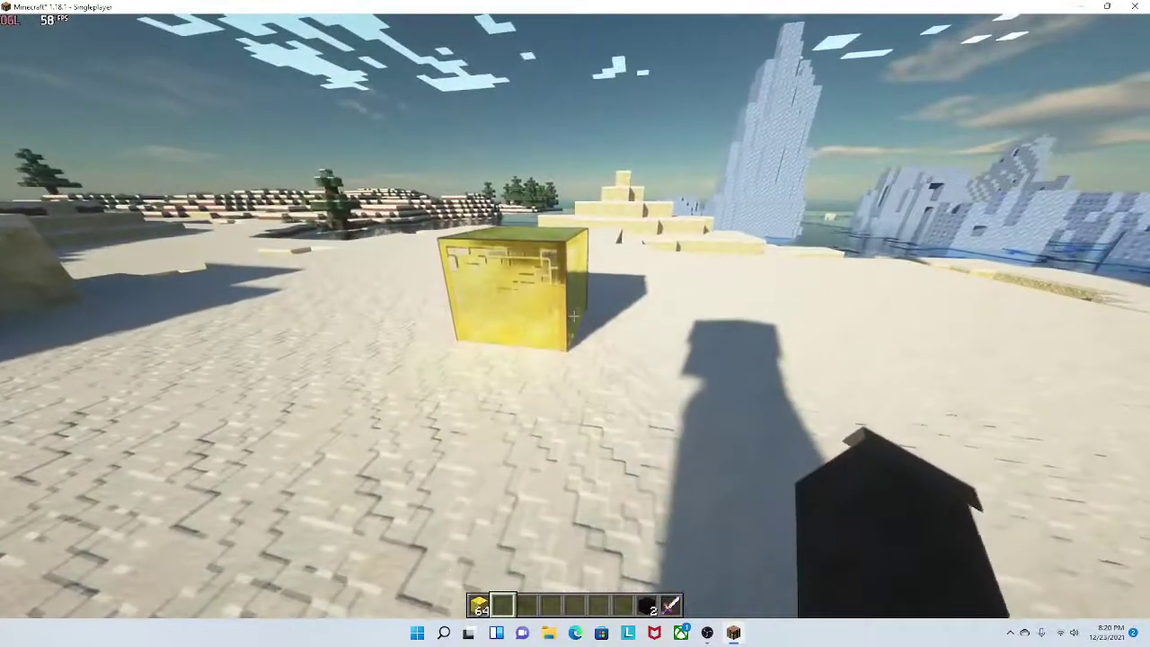
key(c)
key(w)
key(a)
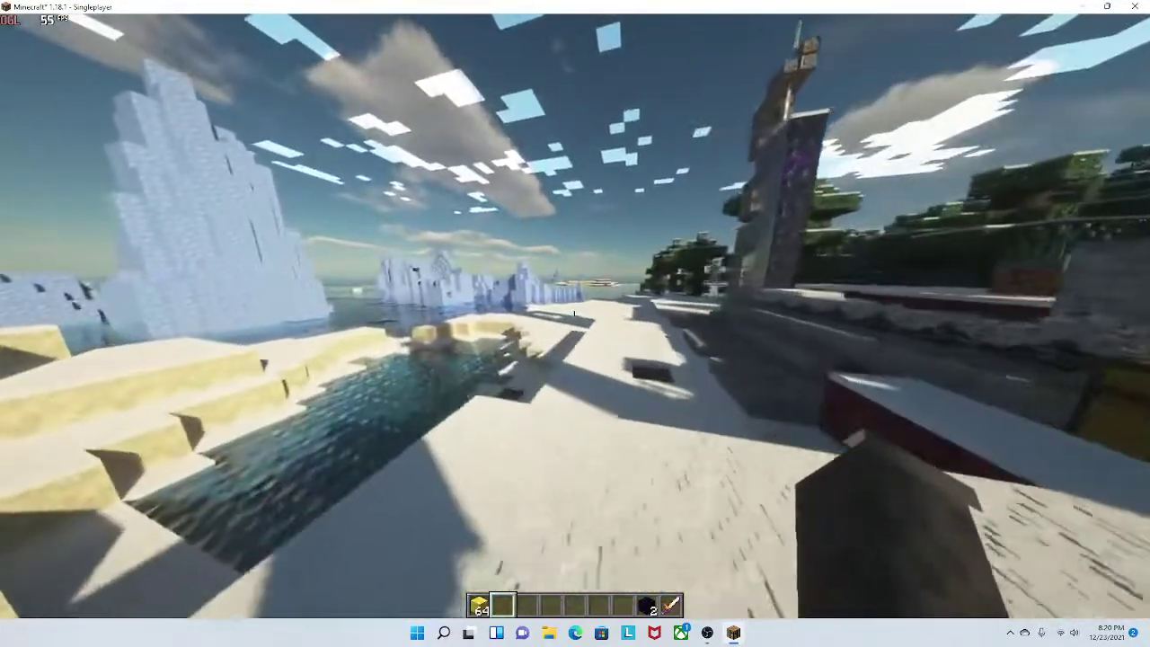
key(w)
key(c)
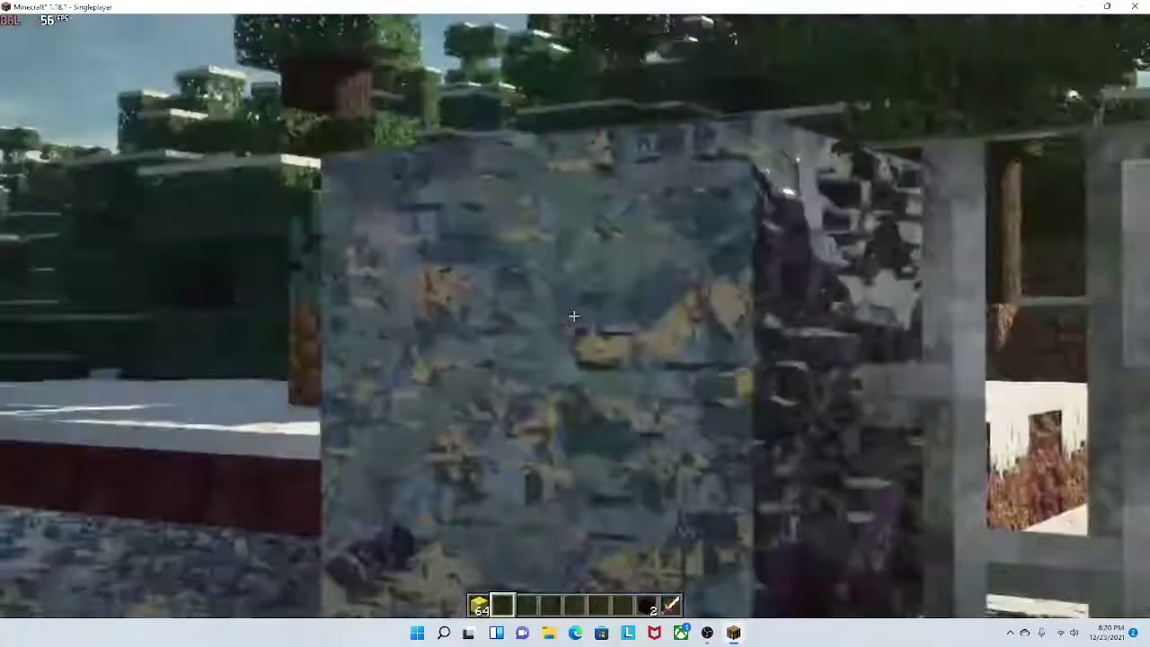
Step: Examine the HardTop textures on the ruined portal, chest, gold block and nearby water pool up close
key(w)
key(c)
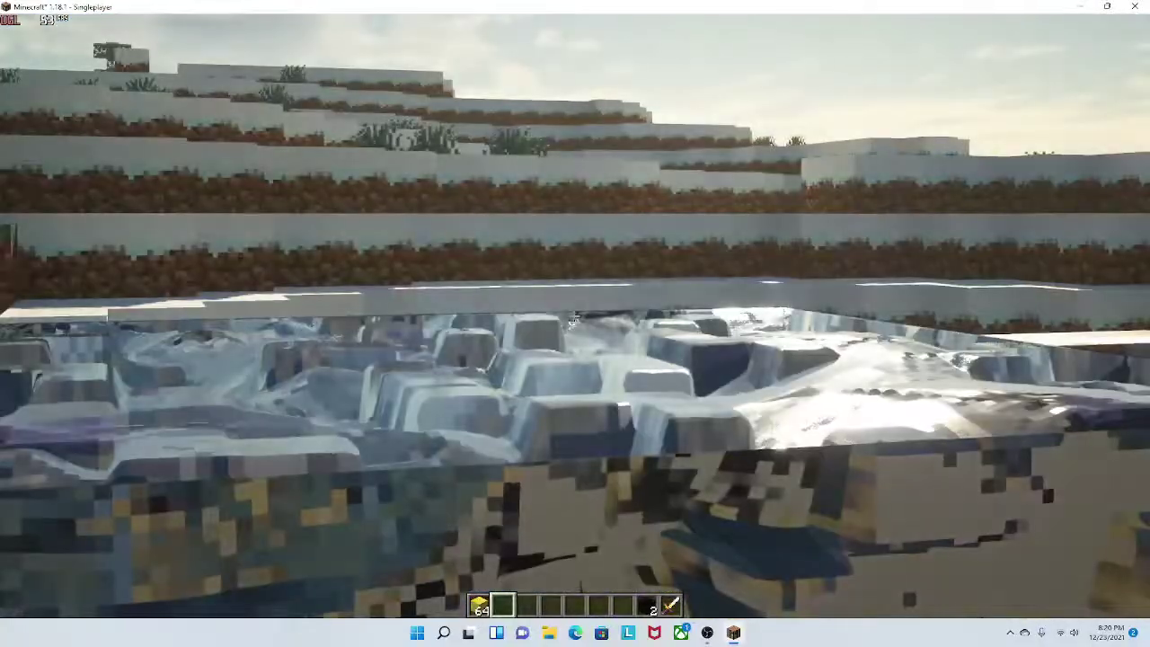
key(a)
key(c)
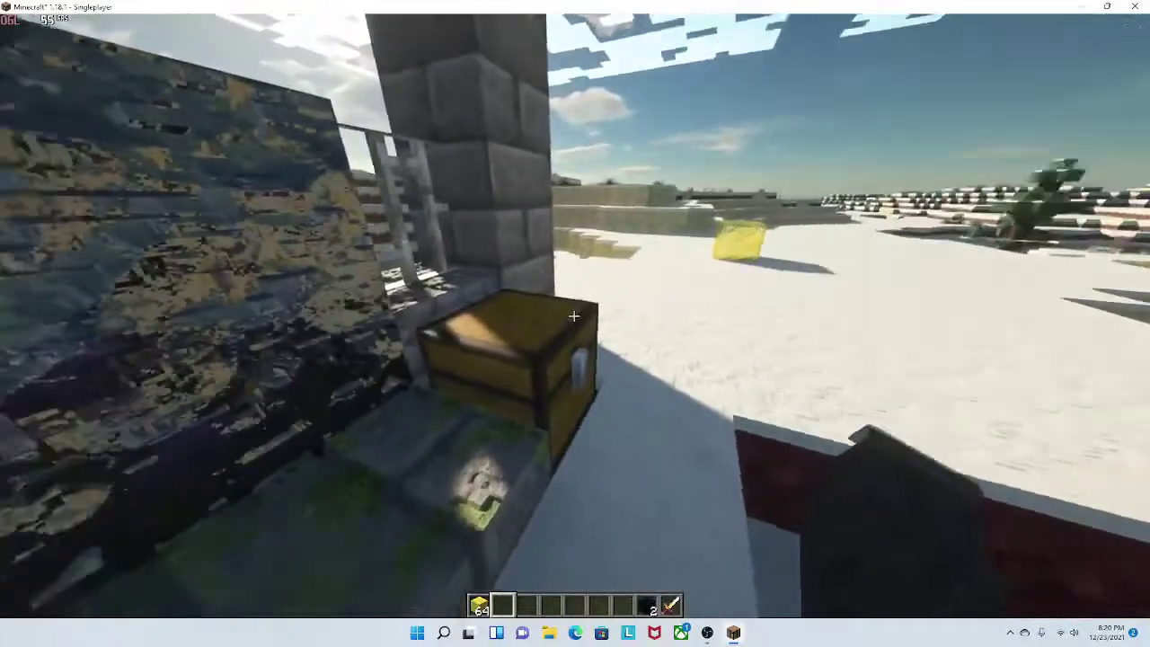
right_click(574, 315)
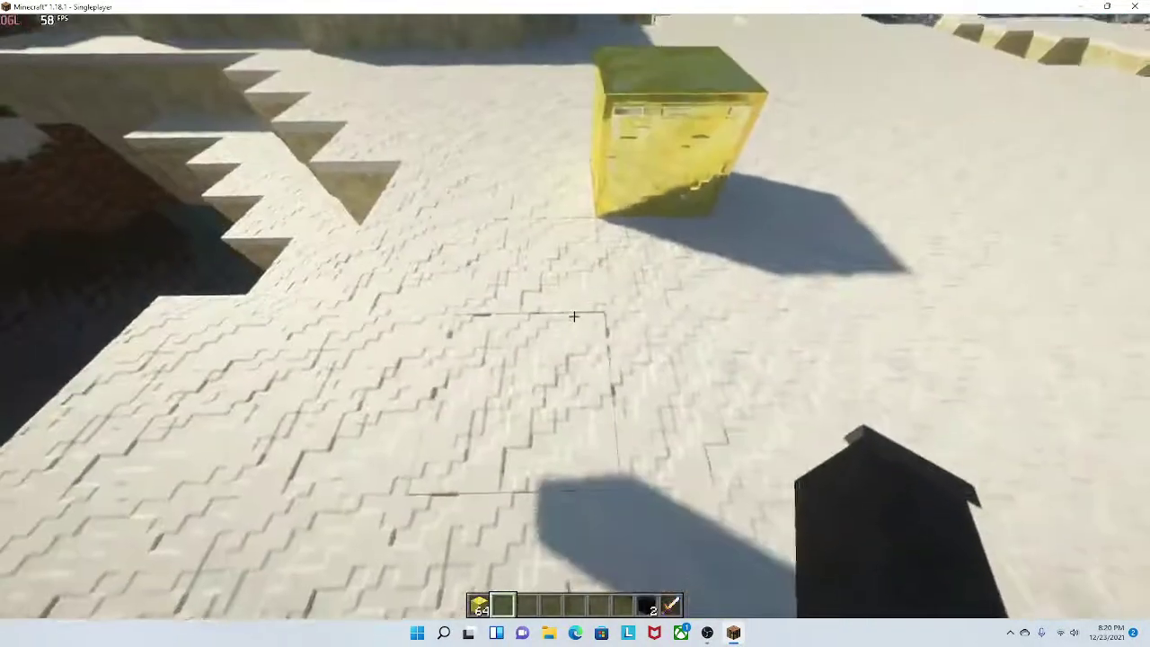
key(c)
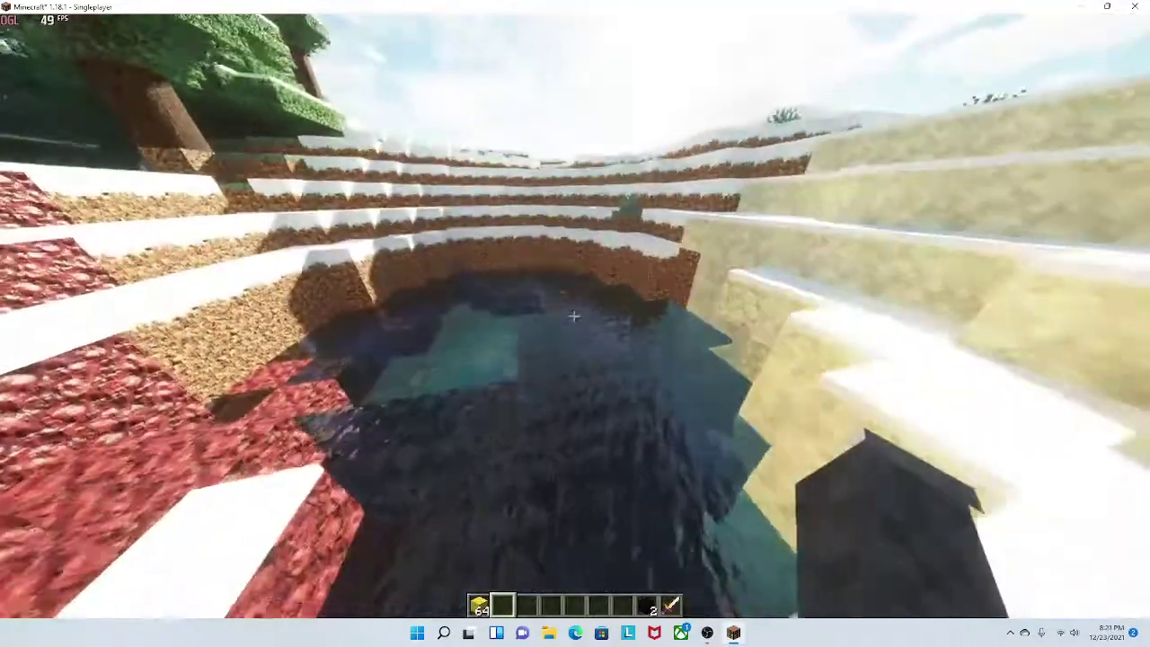
key(c)
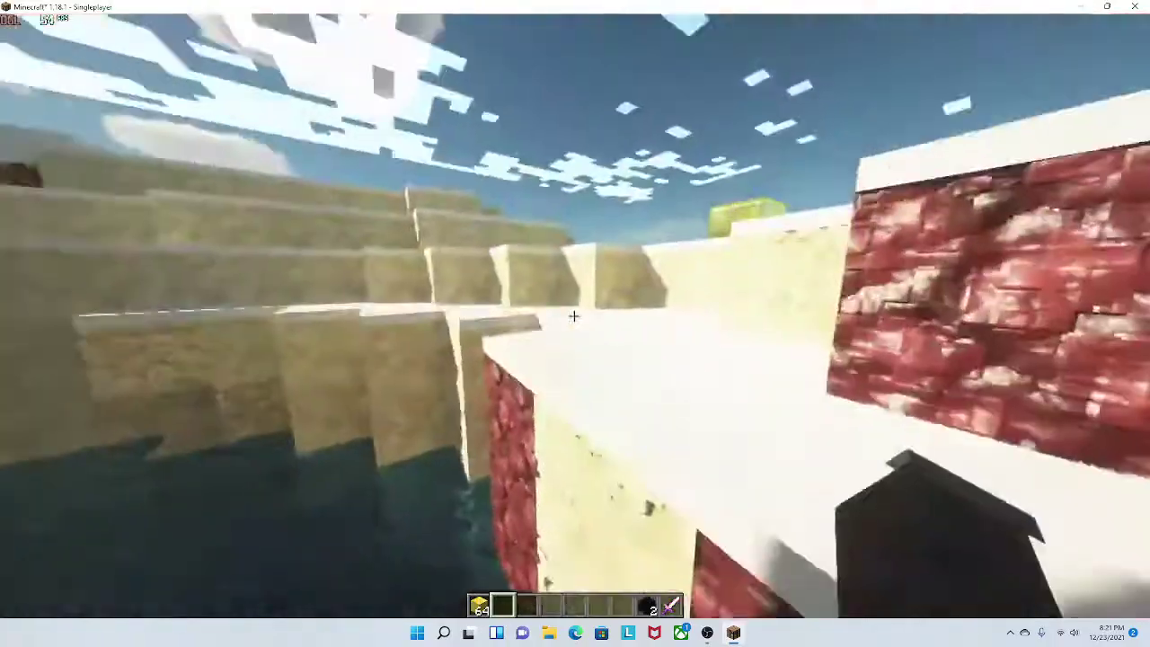
key(e)
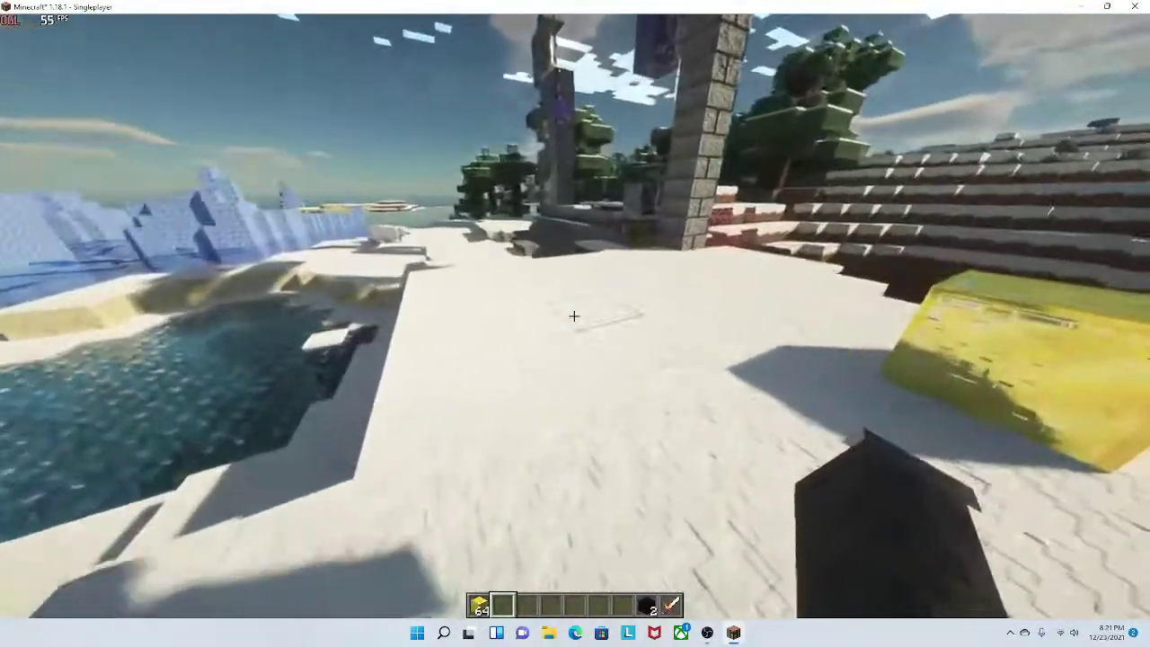
Step: Cycle through the third-person camera views to see the player character, and return to first person
key(F5)
key(F5)
key(F5)
key(F5)
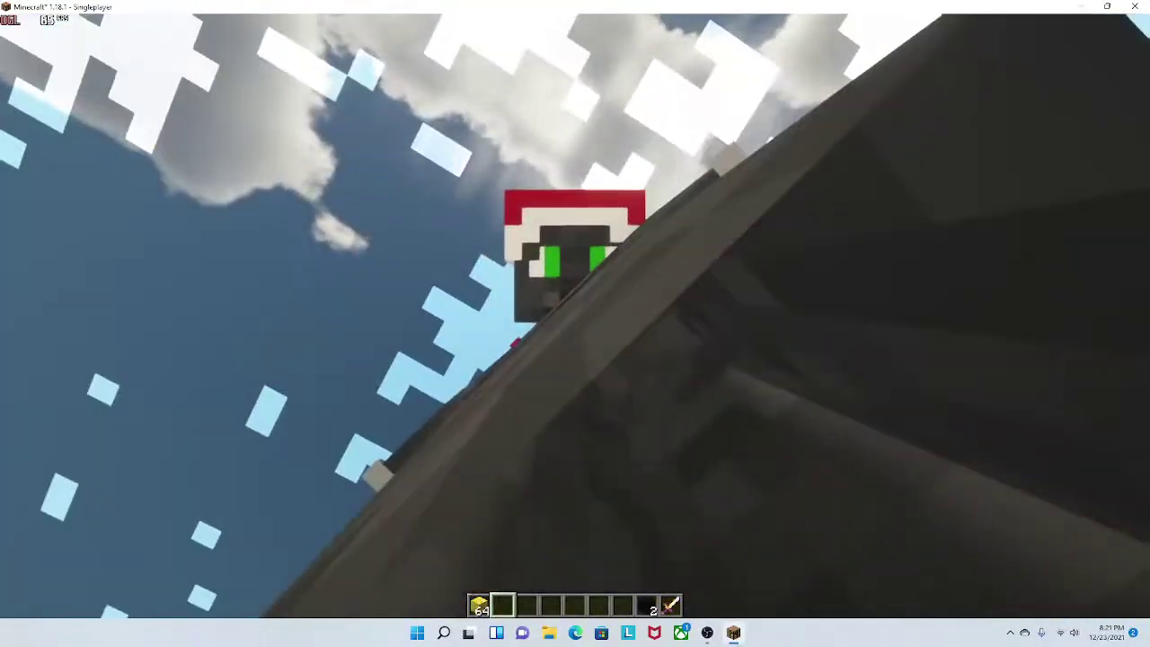
key(F5)
key(Escape)
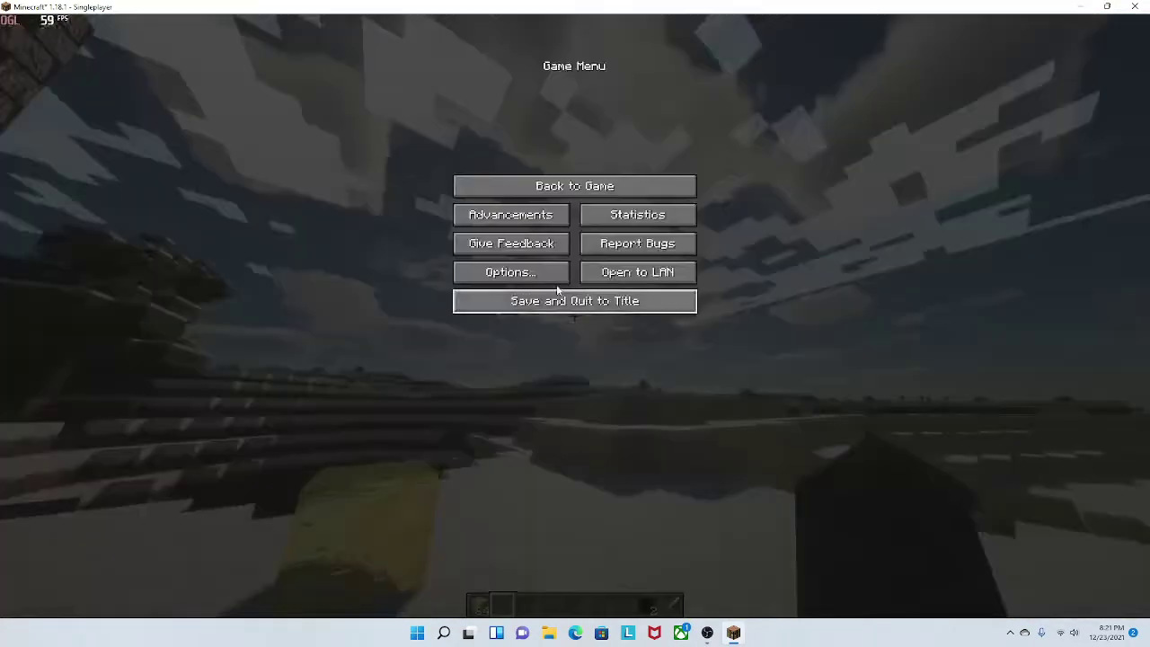
click(552, 267)
key(Escape)
key(Escape)
Step: Search the creative inventory for "iron" and add a stack of Block of Iron to the hotbar
text(e)
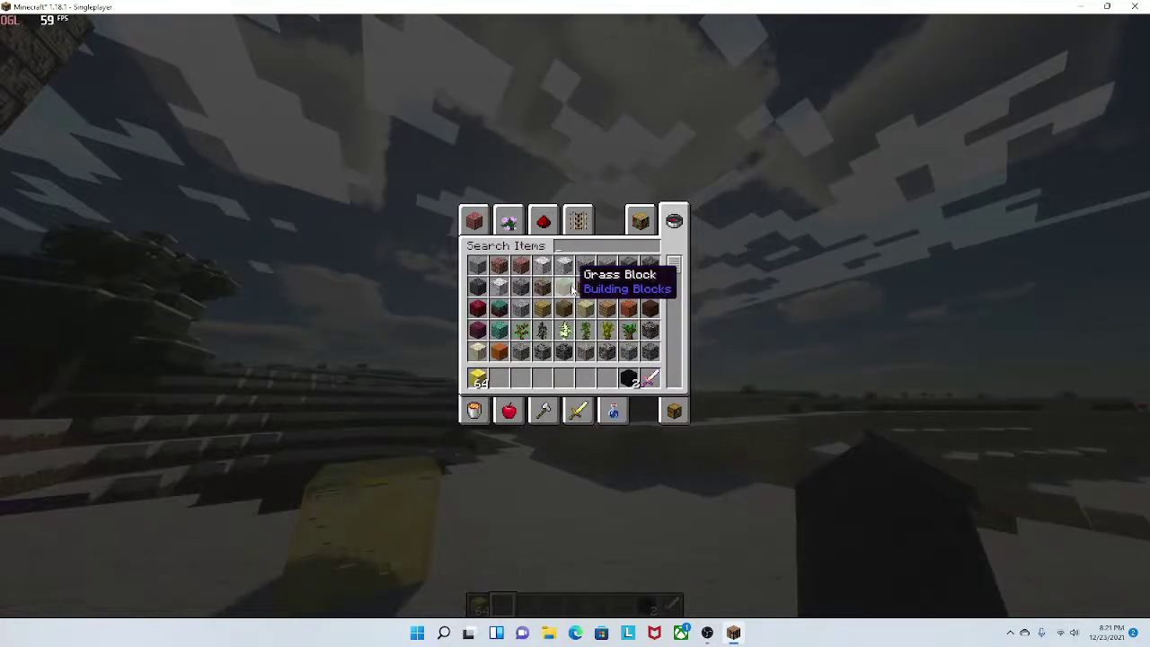
text(rio)
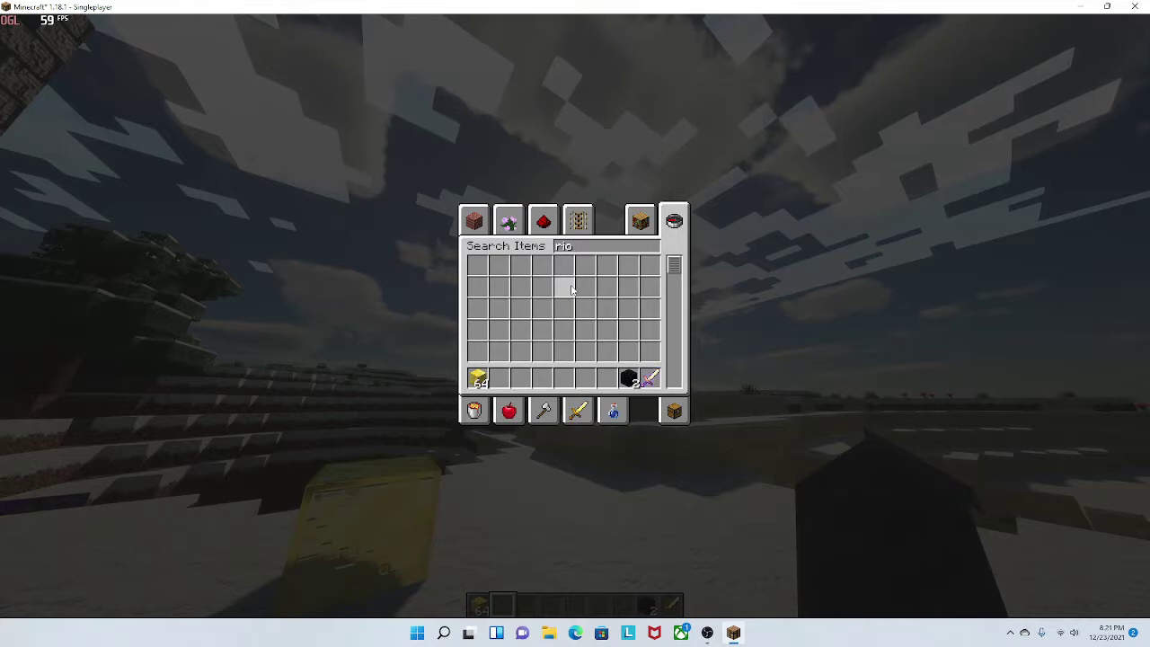
key(BackSpace)
key(BackSpace)
key(BackSpace)
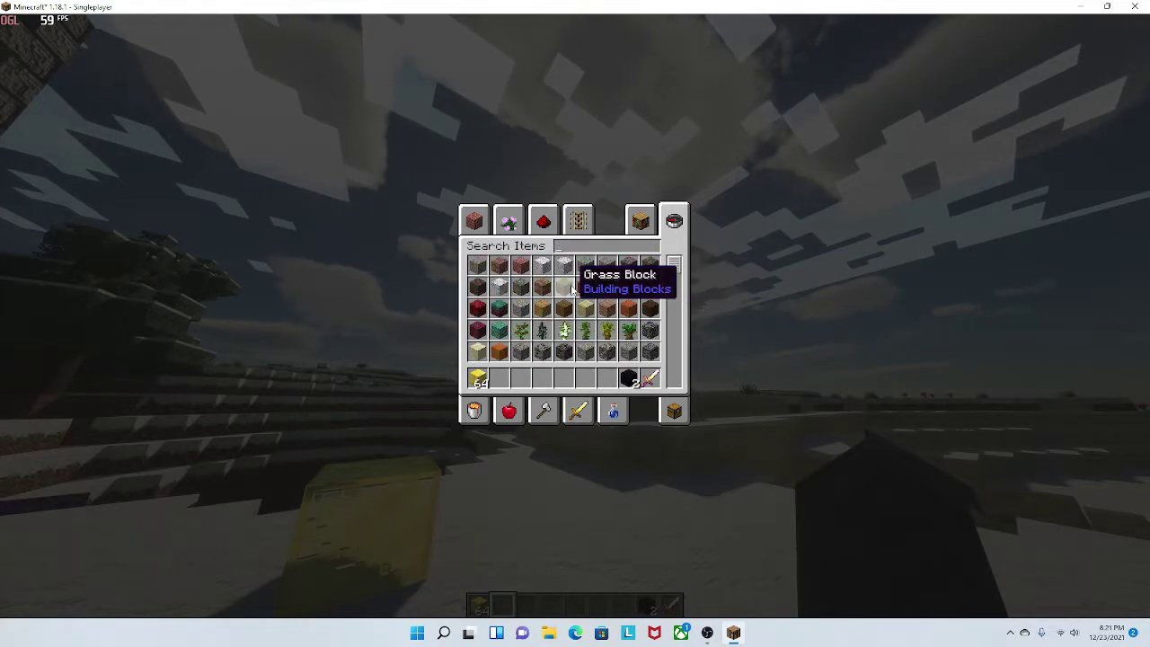
text(iron)
shift+click(544, 265)
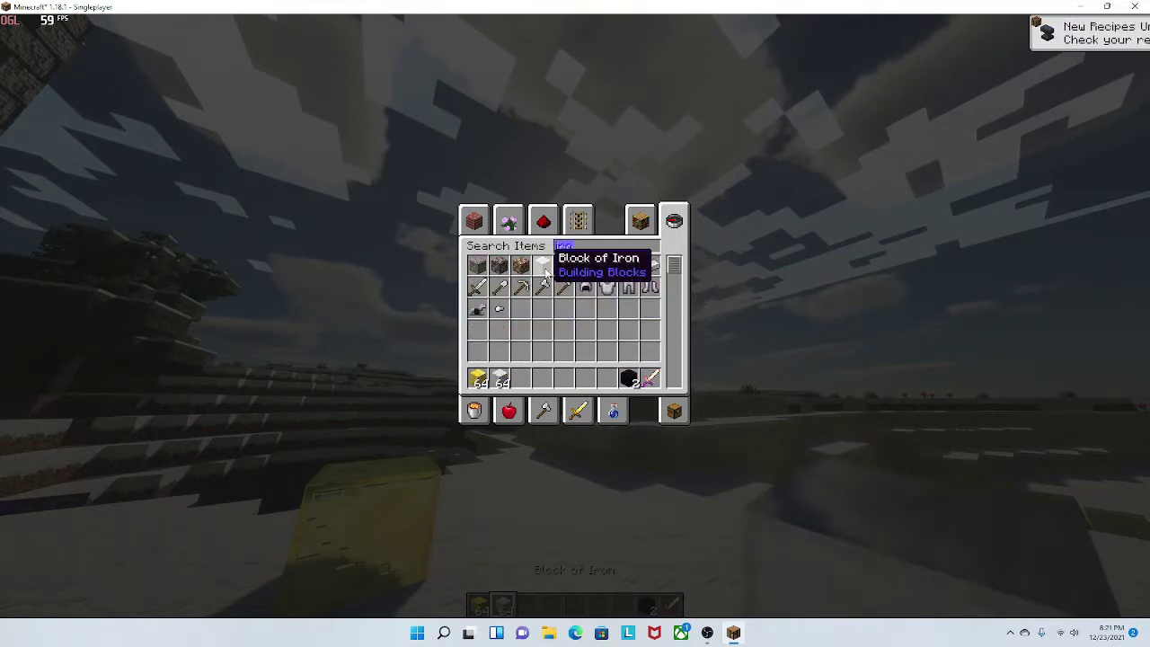
Step: Find the diamond and lapis lazuli blocks in the creative inventory and add both to the hotbar
text(dia)
shift+click(522, 265)
text(lap)
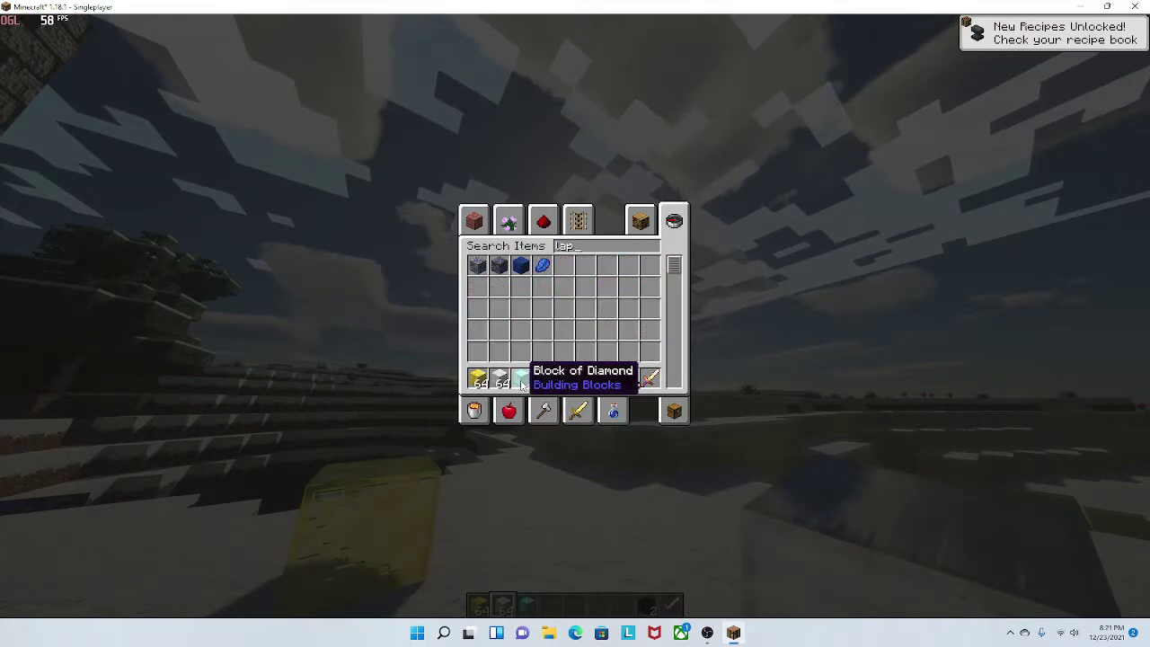
shift+click(521, 265)
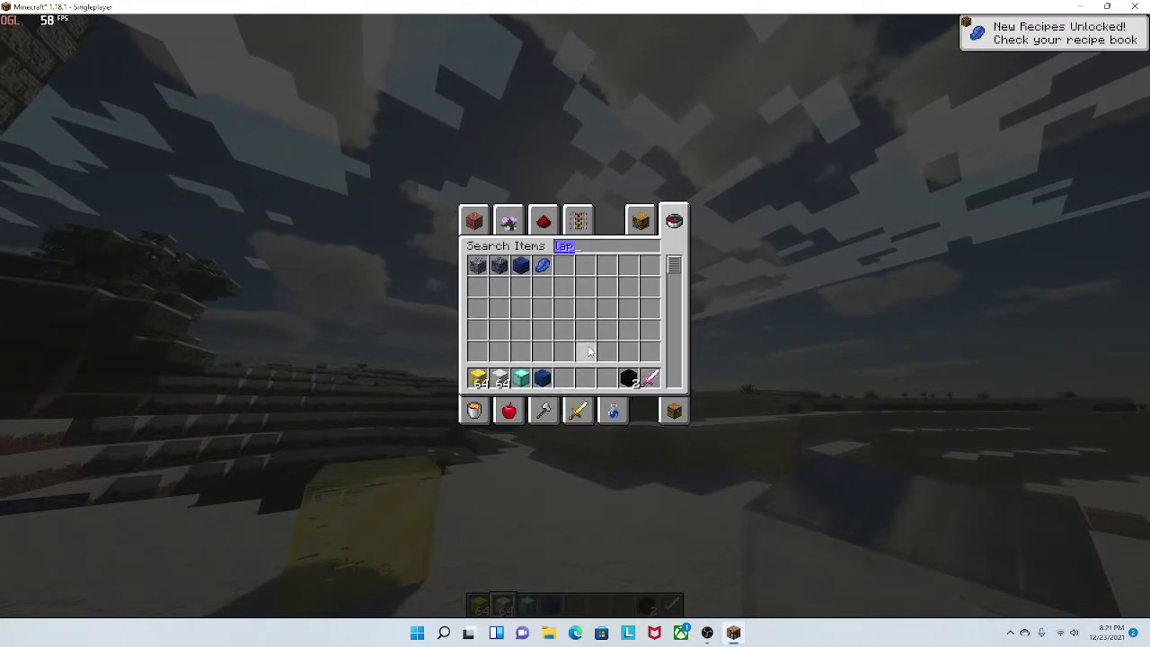
Step: Search the creative inventory for "reds", put a Block of Redstone in the fifth hotbar slot and return to the world
key(BackSpace)
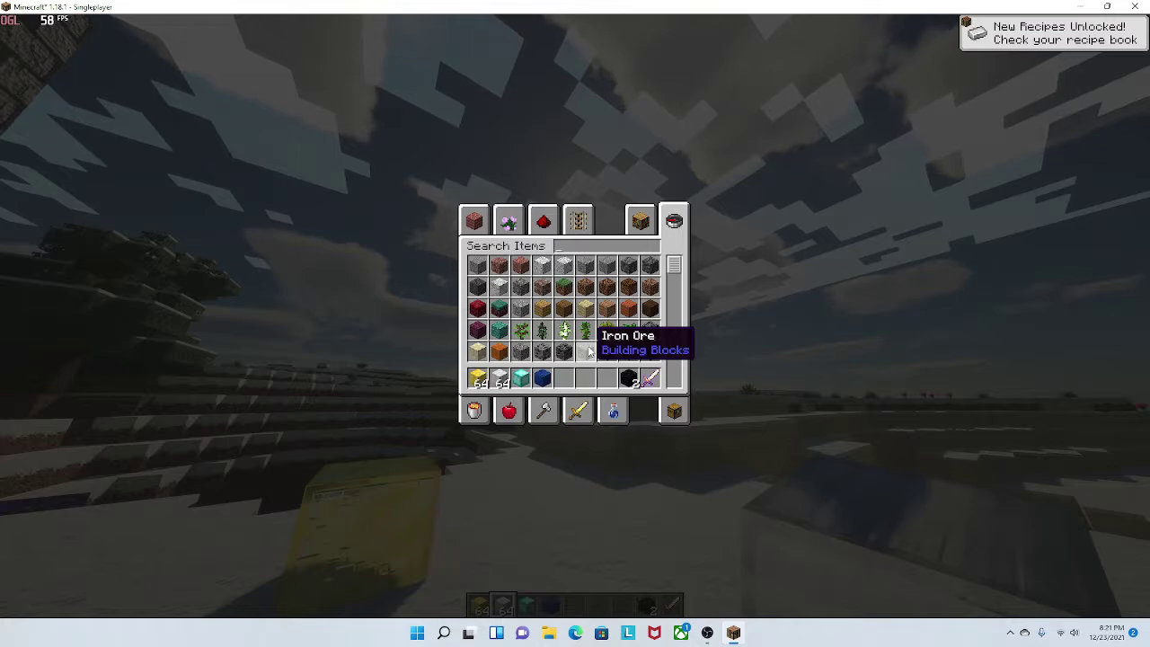
text(red)
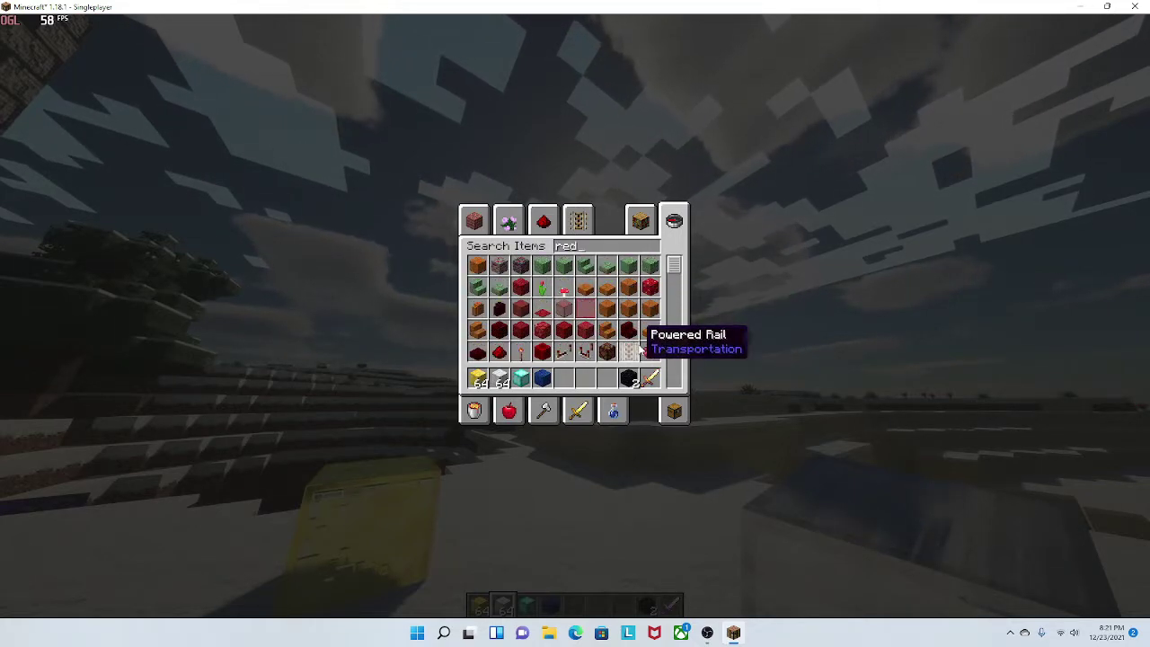
text(s)
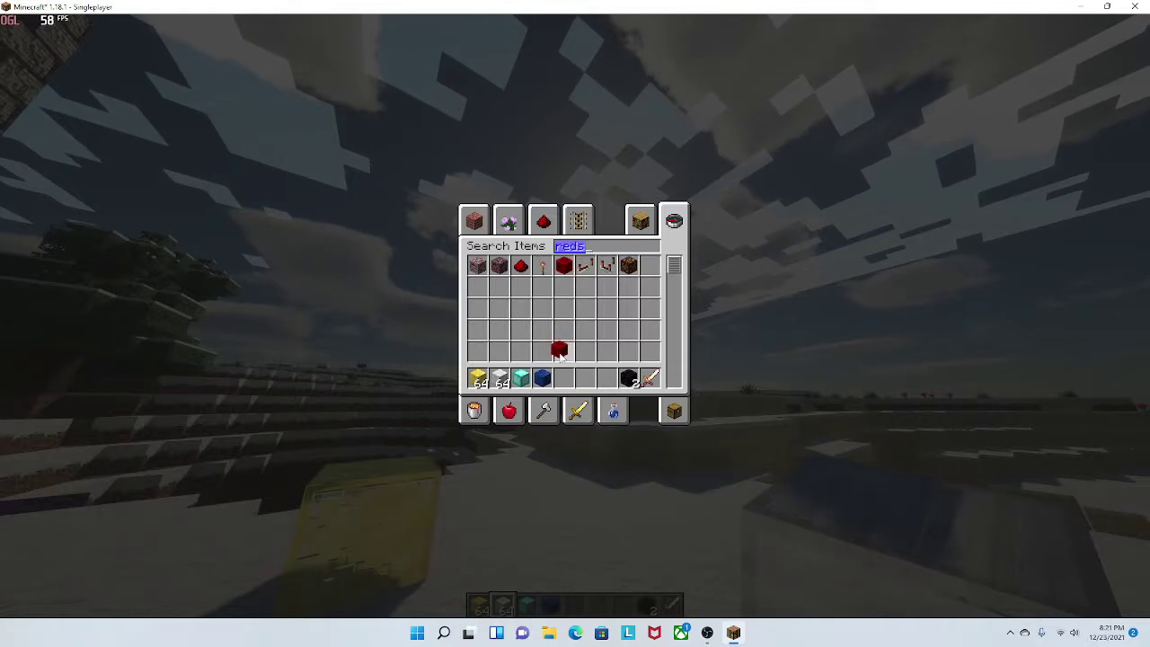
click(564, 377)
key(Escape)
Step: Place an iron block beside the gold block and examine its surface and reflections from several sides
scroll(575, 317, up, 1)
right_click(574, 318)
scroll(574, 317, down, 1)
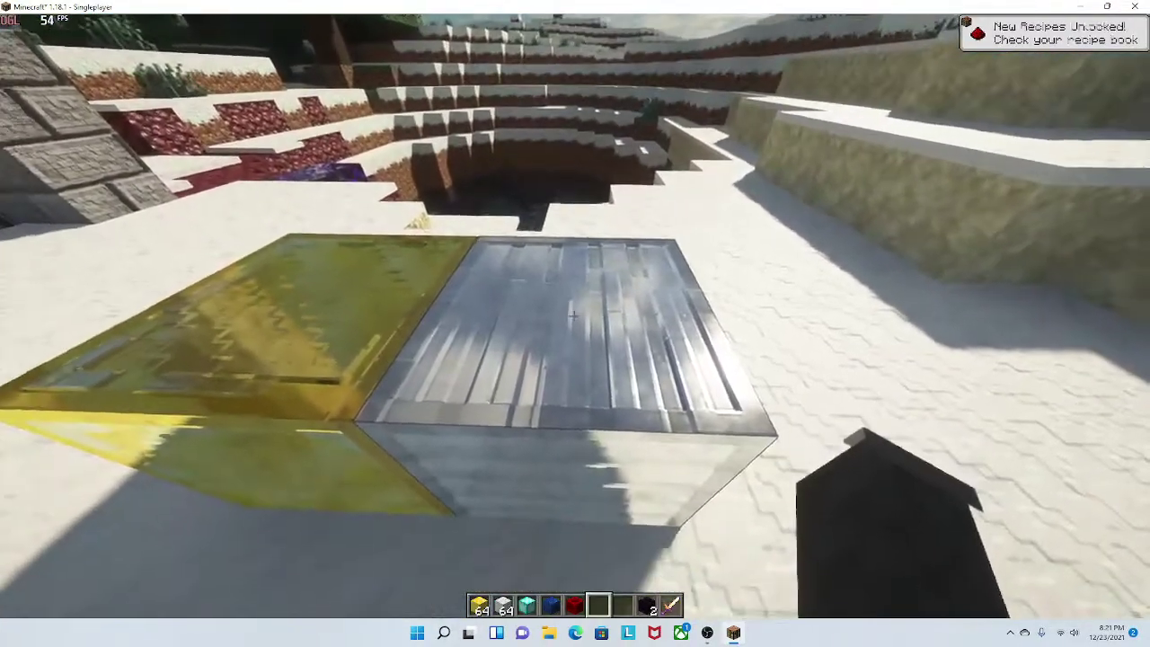
key(shift)
key(c)
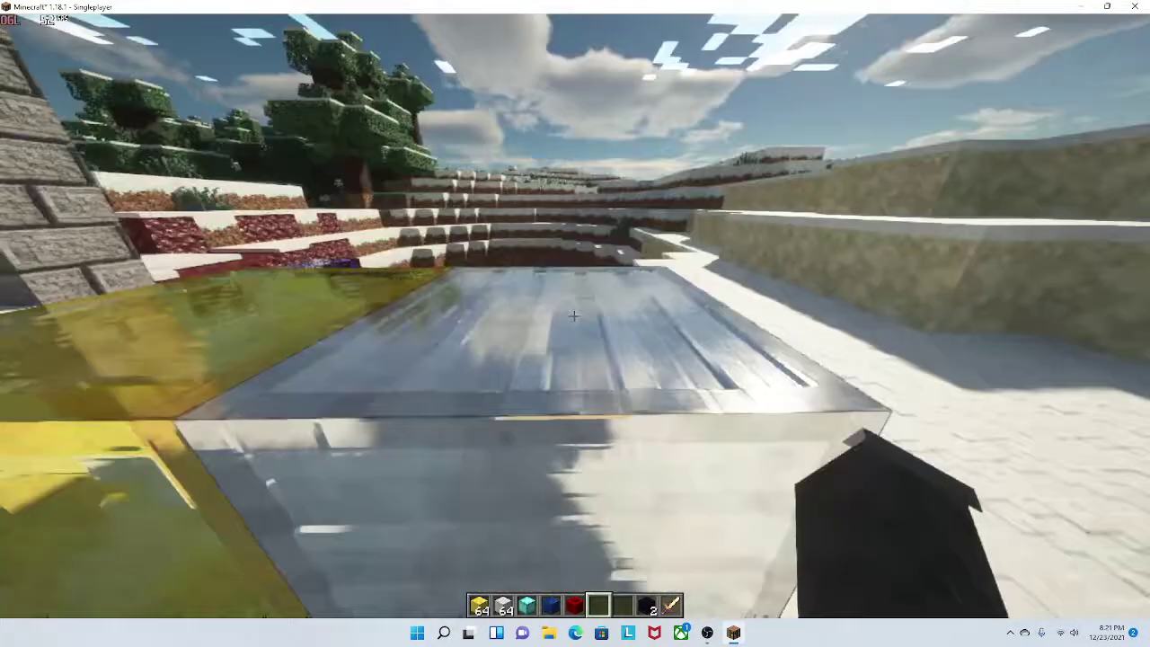
key(d)
key(s)
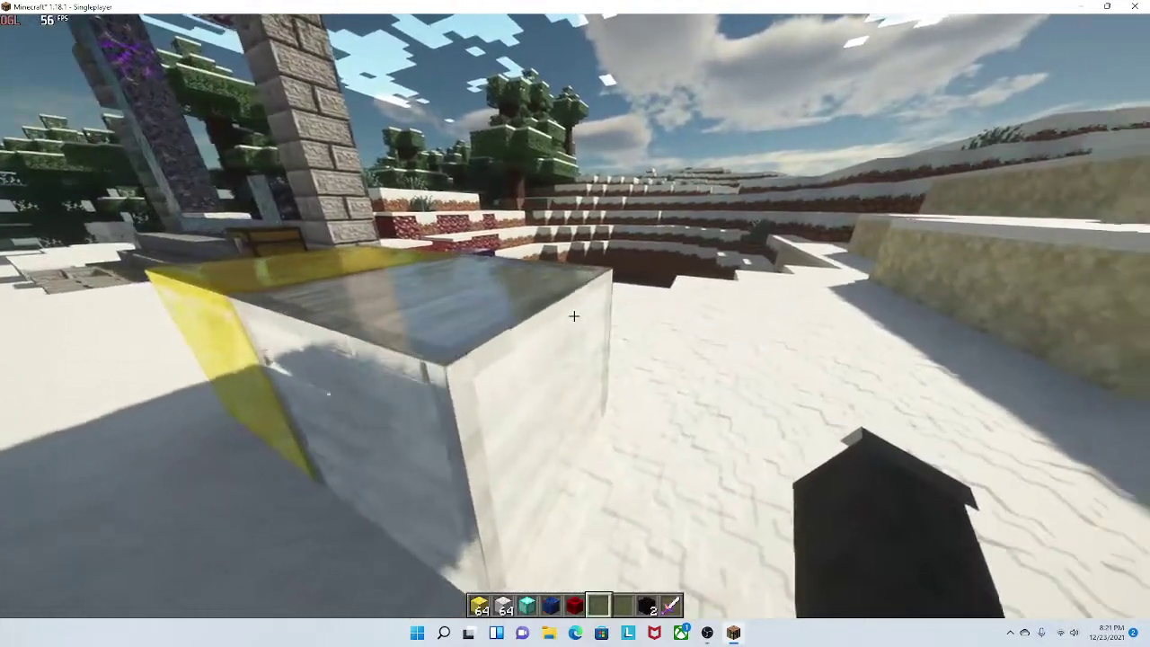
key(a)
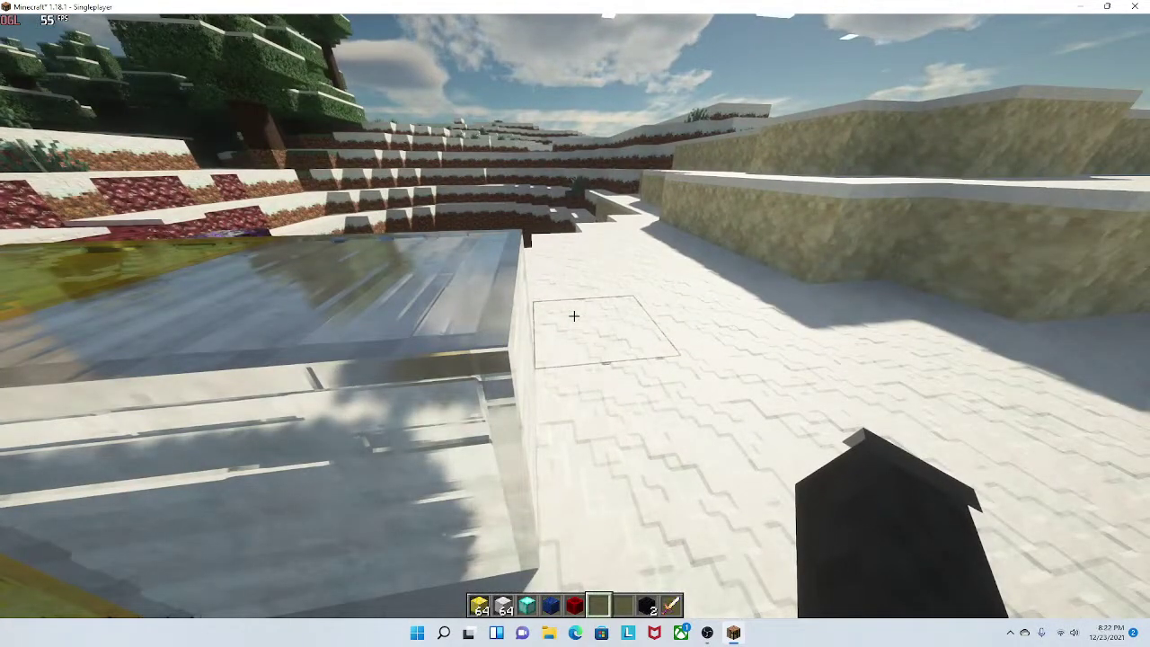
Step: Extend the row past the iron block with a diamond block and a lapis lazuli block
key(2)
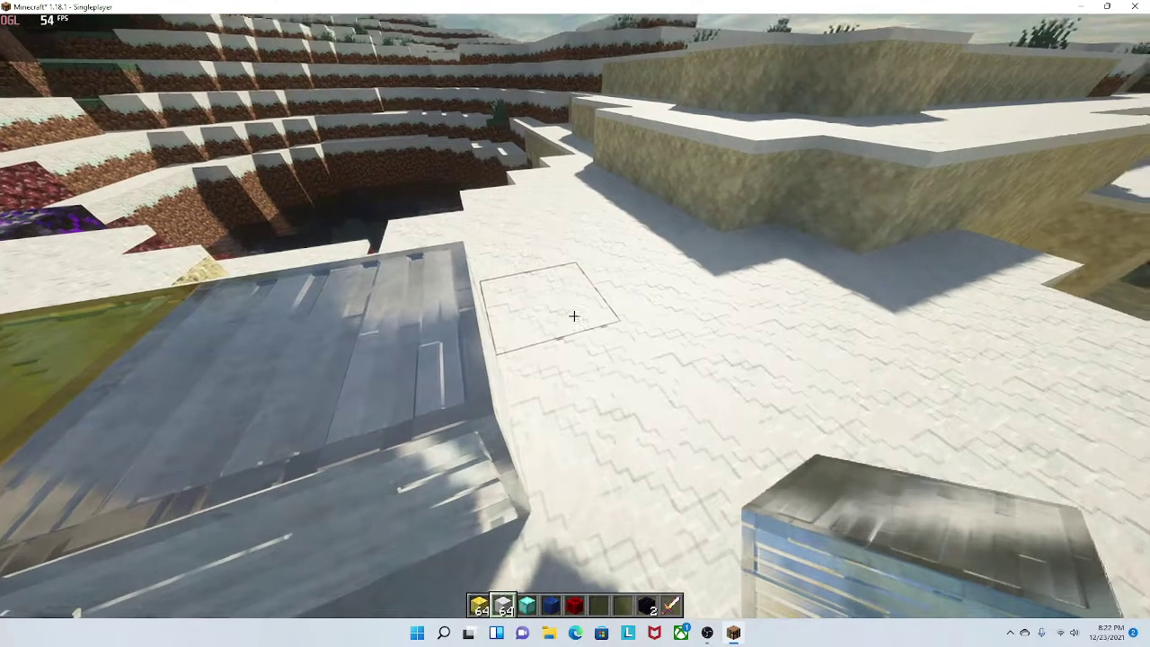
key(3)
right_click(575, 315)
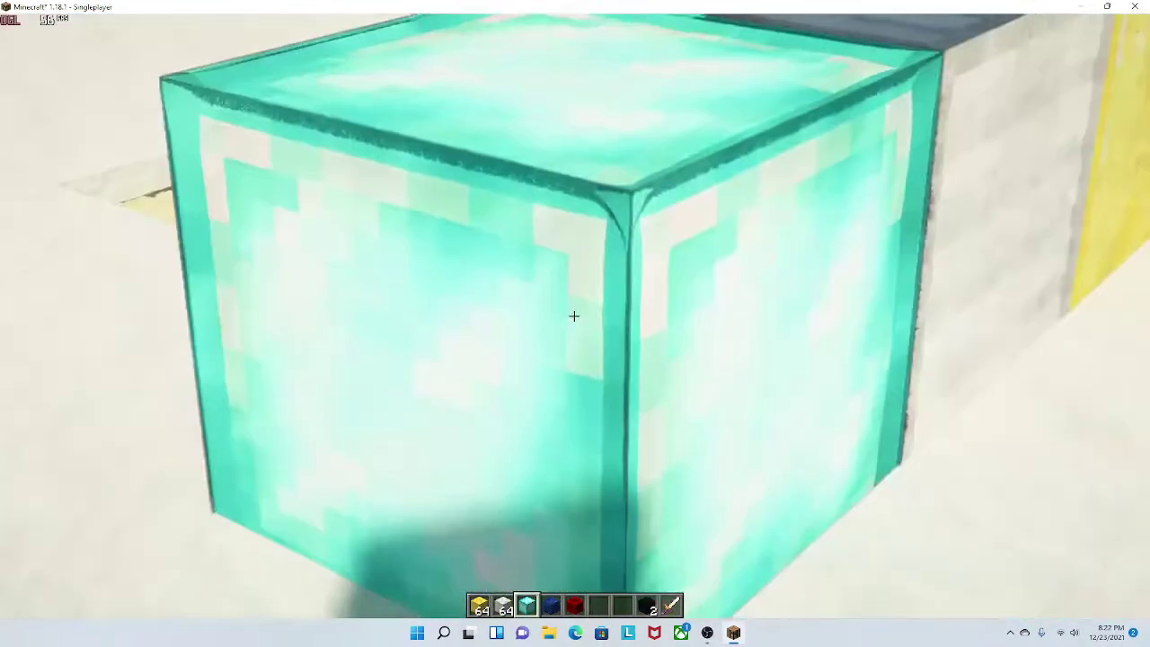
key(5)
key(4)
right_click(574, 316)
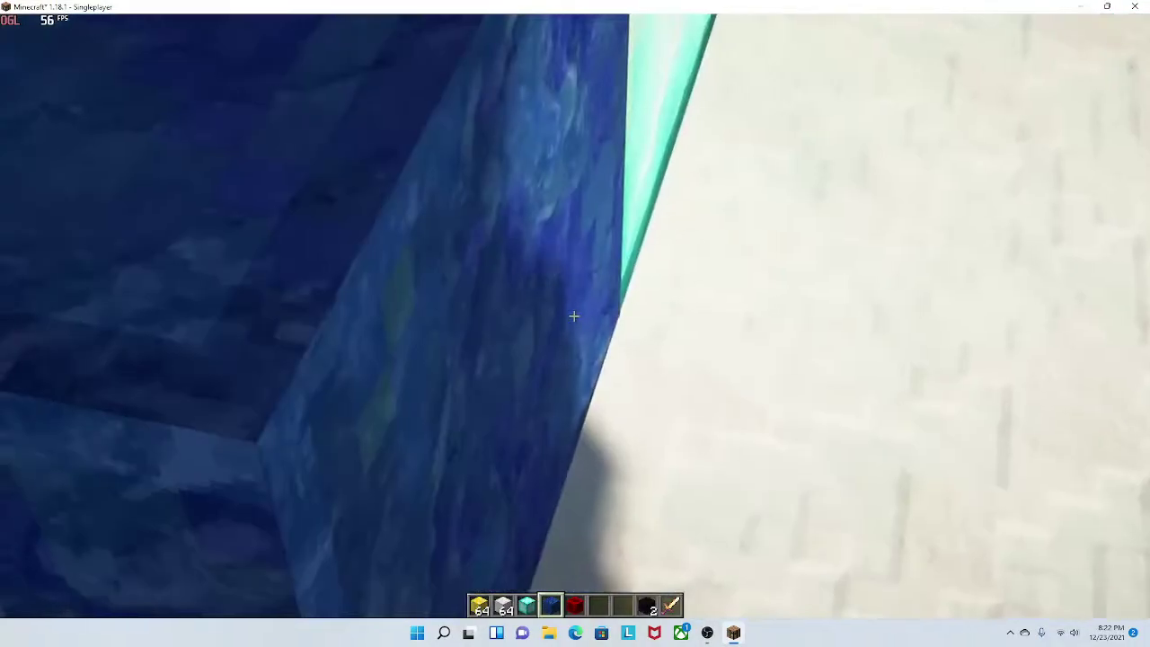
Step: Place a redstone block at the end of the row beside the lapis block and inspect its texture up close
key(5)
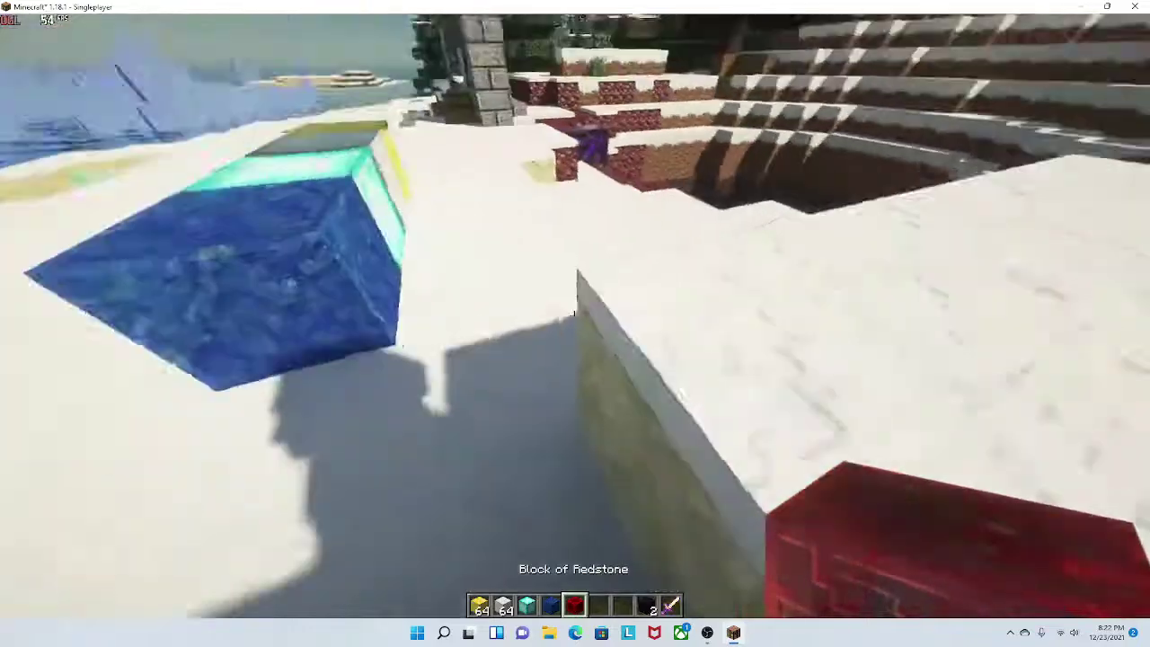
right_click(574, 315)
key(c)
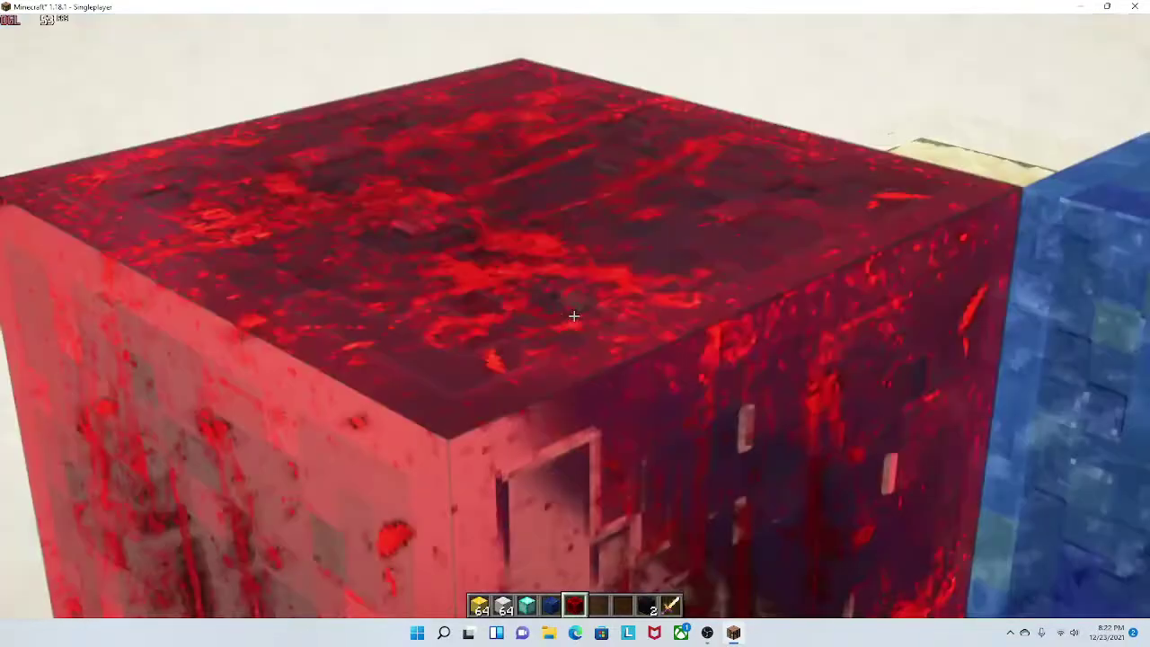
click(574, 316)
right_click(575, 315)
key(c)
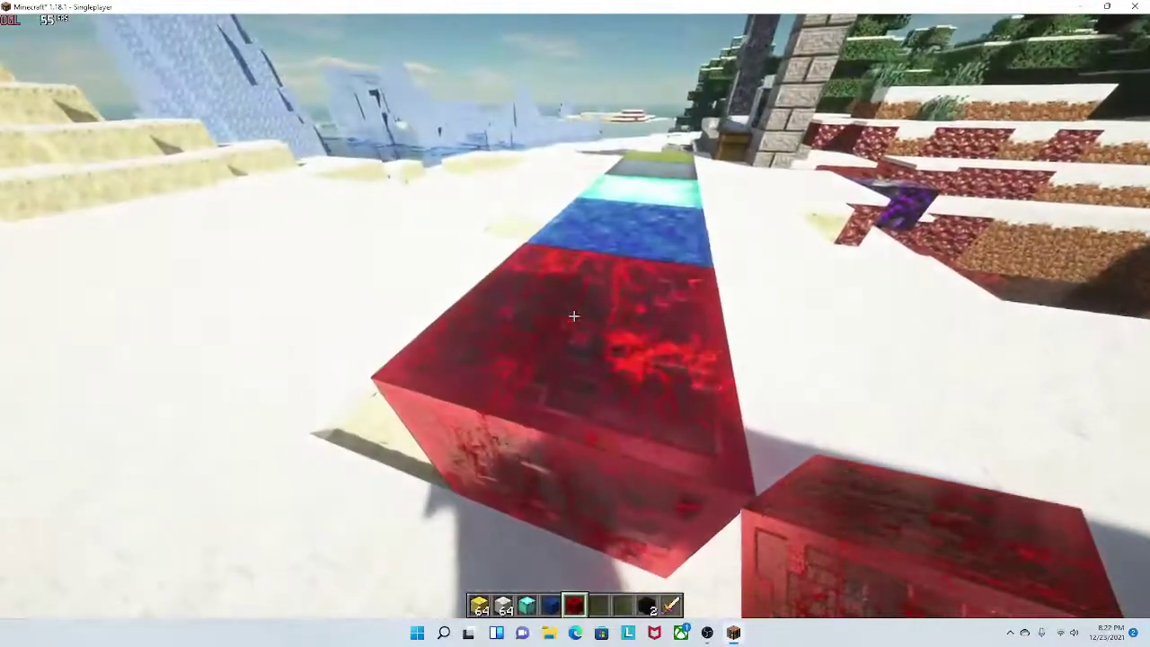
key(c)
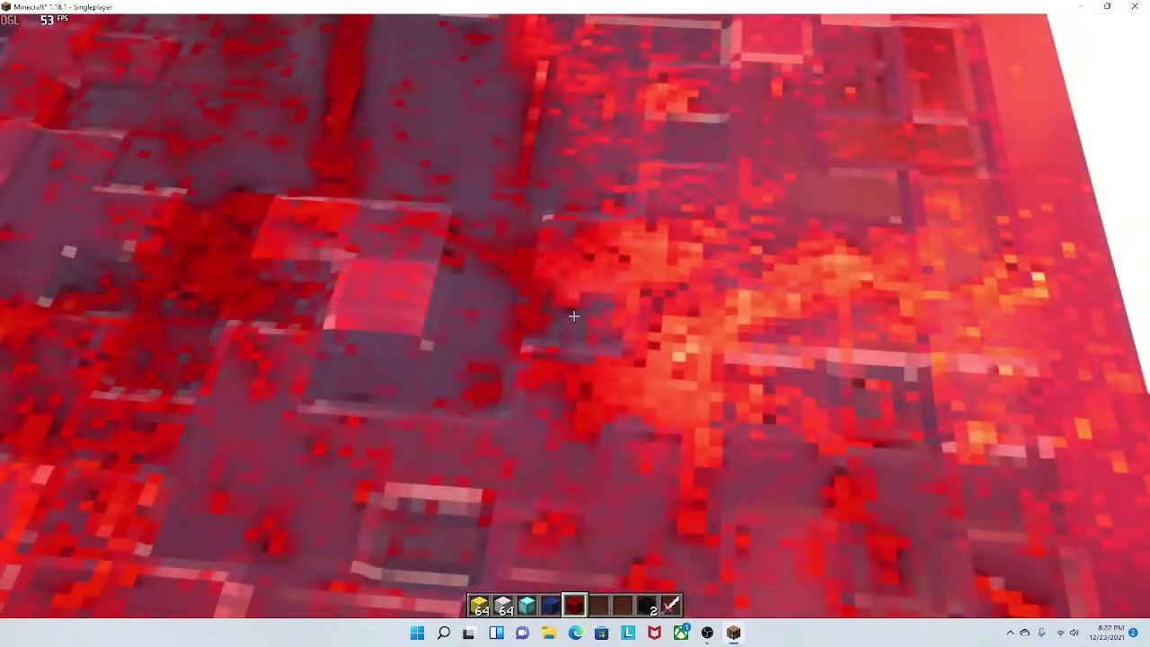
scroll(573, 315, down, 1)
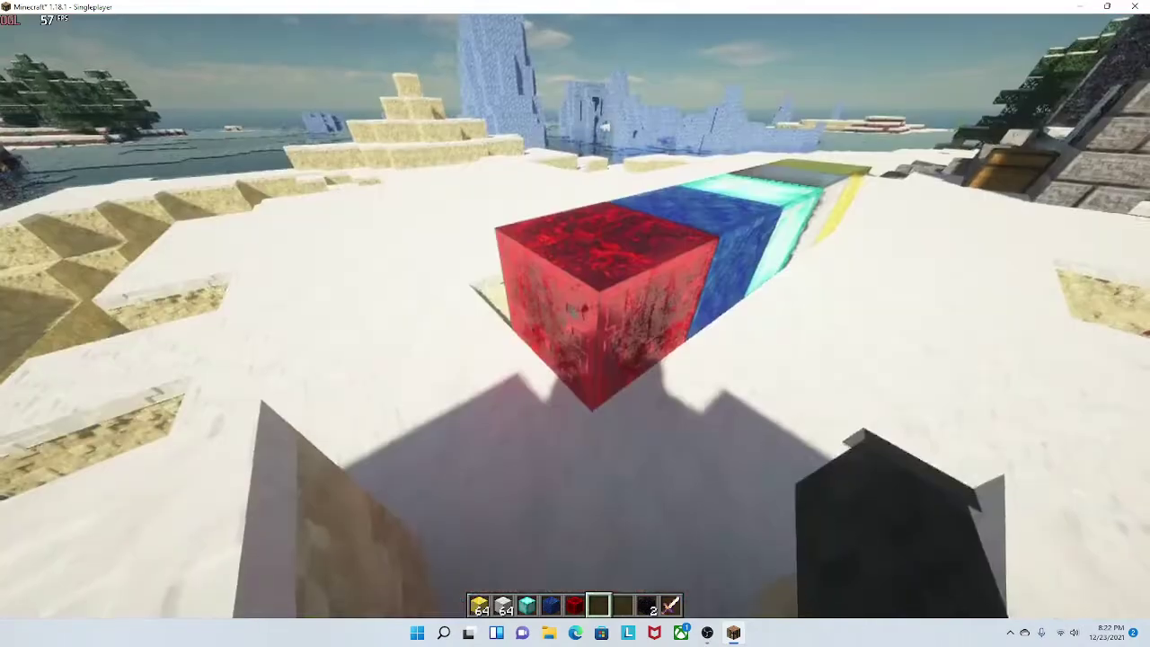
Step: Break the redstone block at the end of the row and clear the Block of Redstone from the hotbar
click(574, 315)
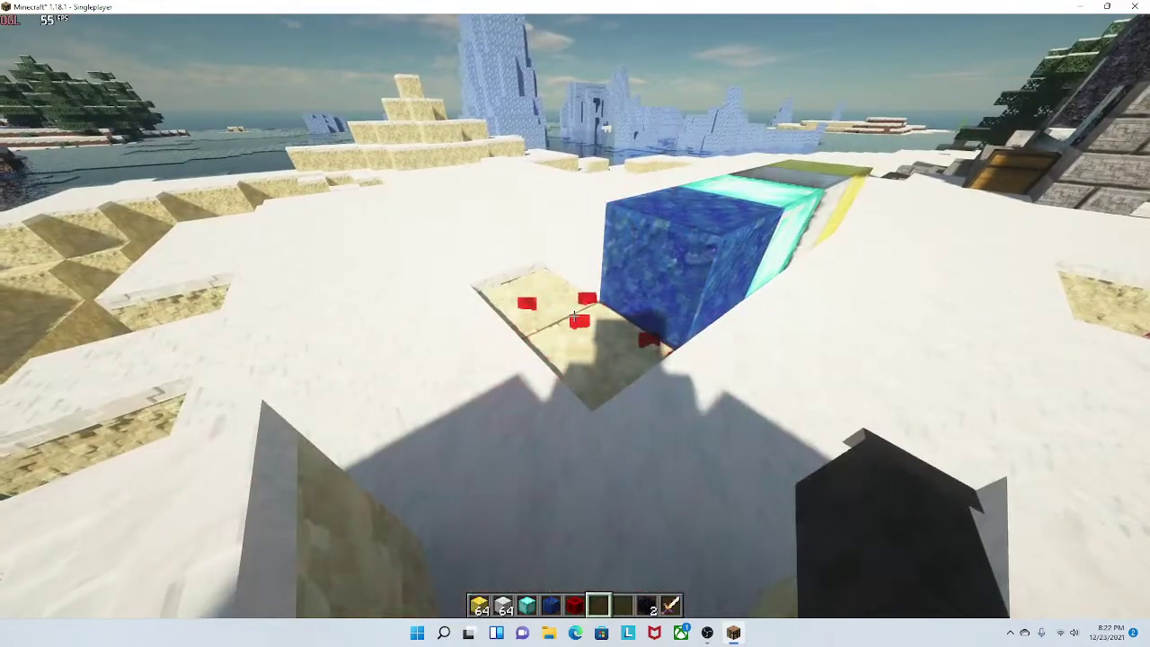
key(e)
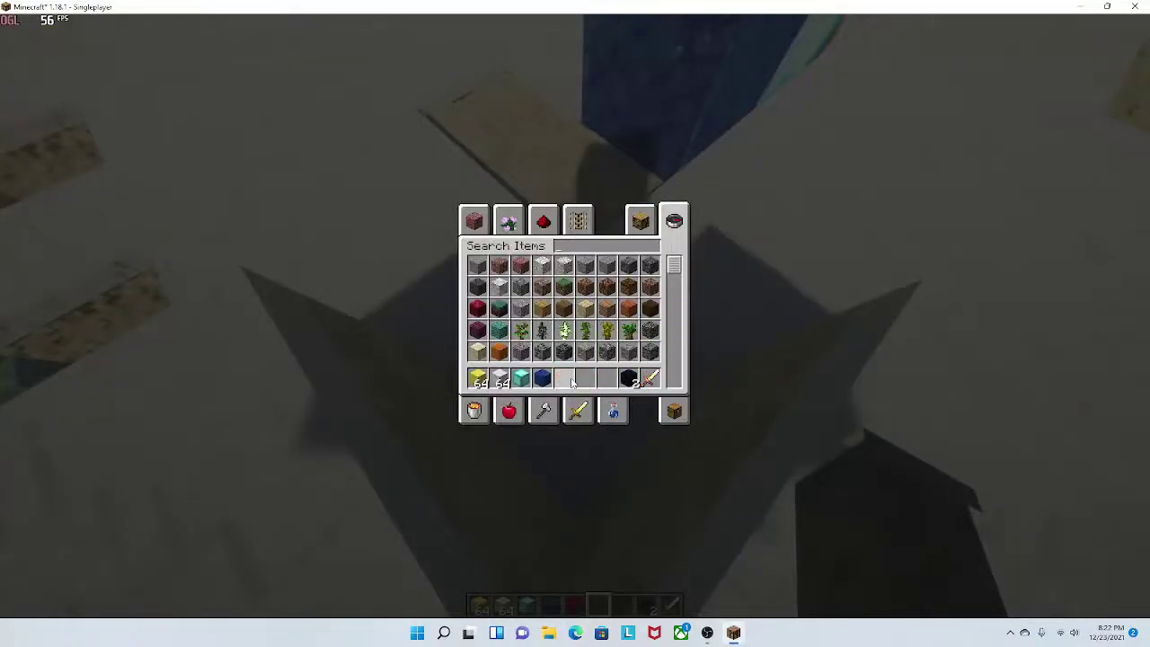
key(Escape)
key(e)
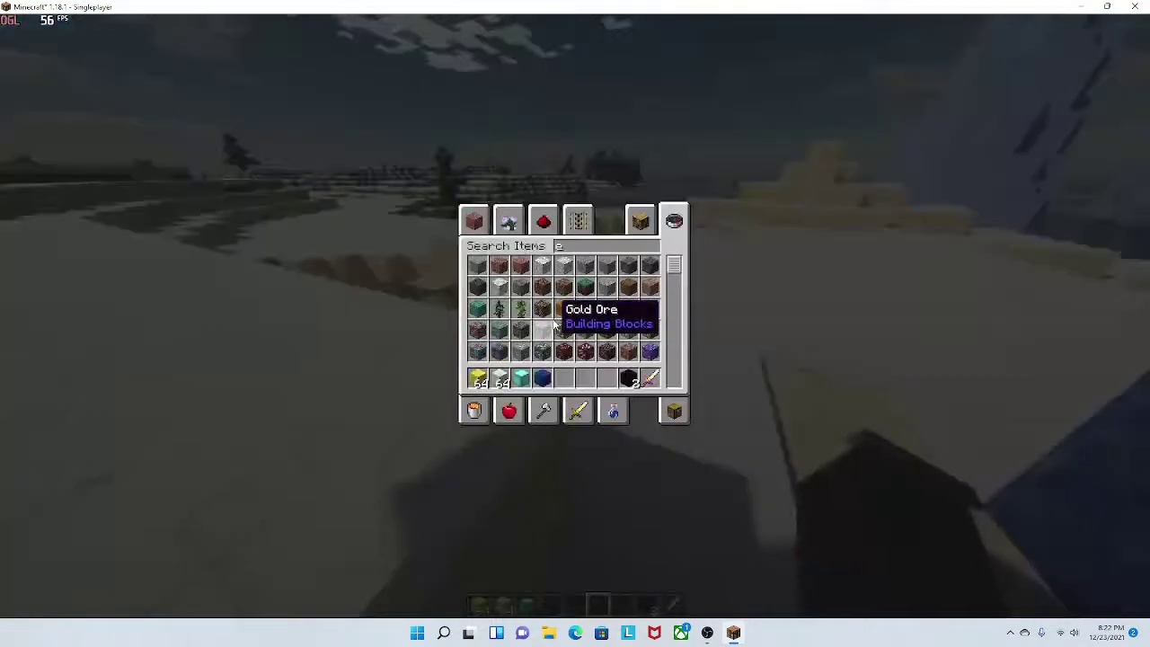
key(Escape)
Step: Fly over the sandy shore and snowy terraces to view the water, terrain and sky with the shaders
key(w)
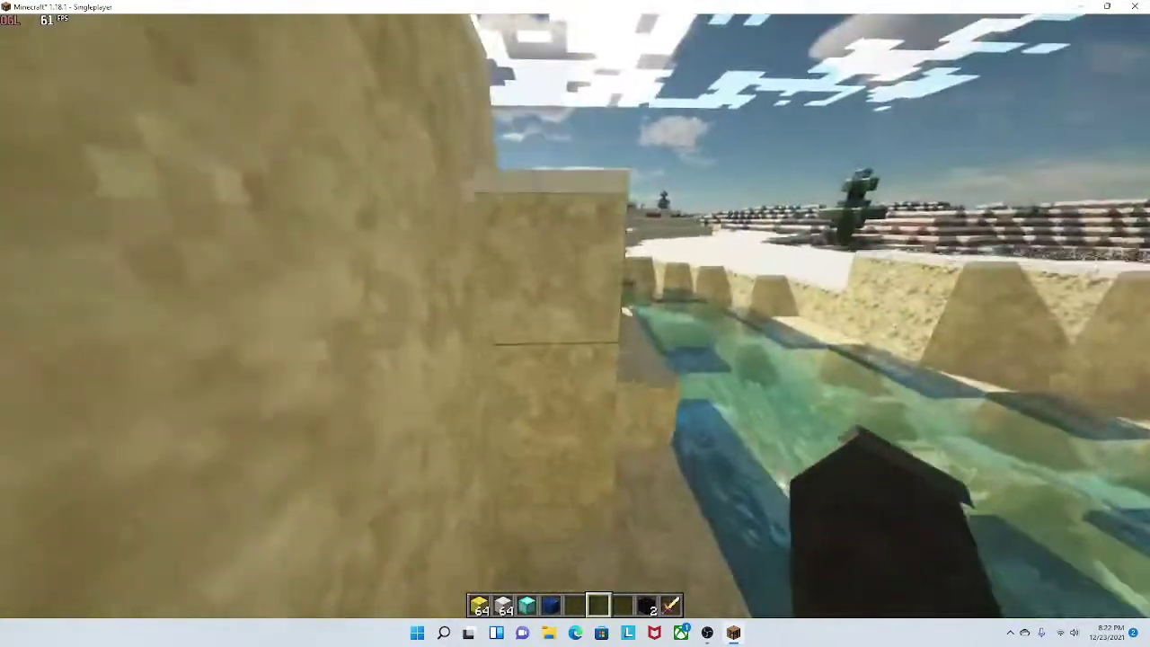
key(space)
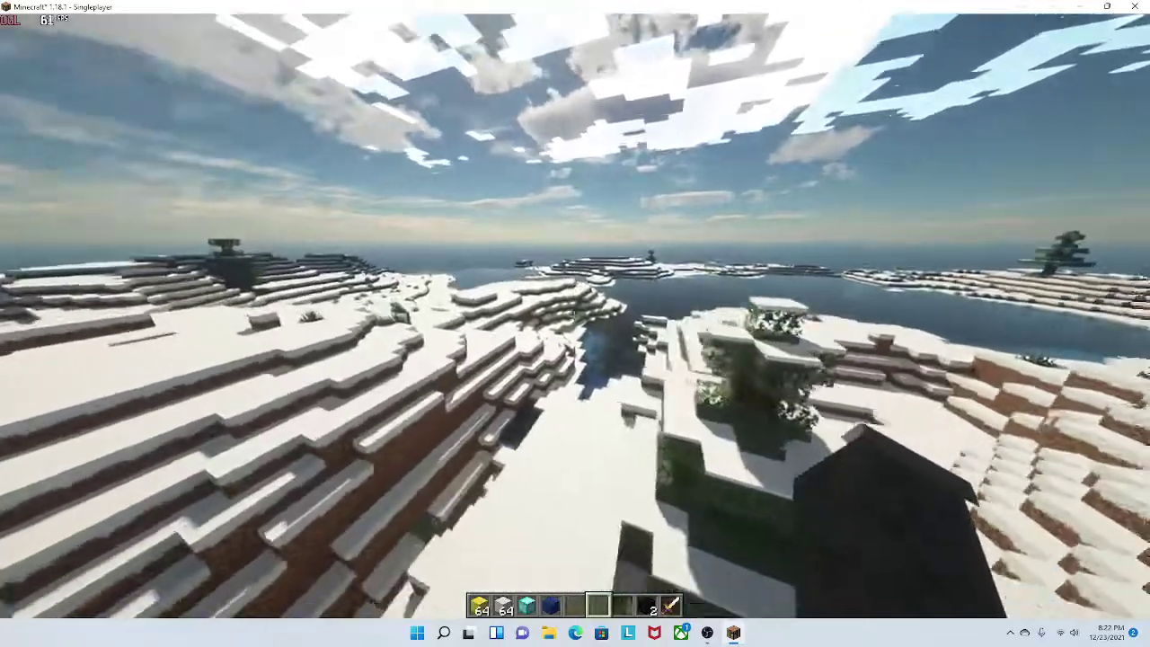
key(w)
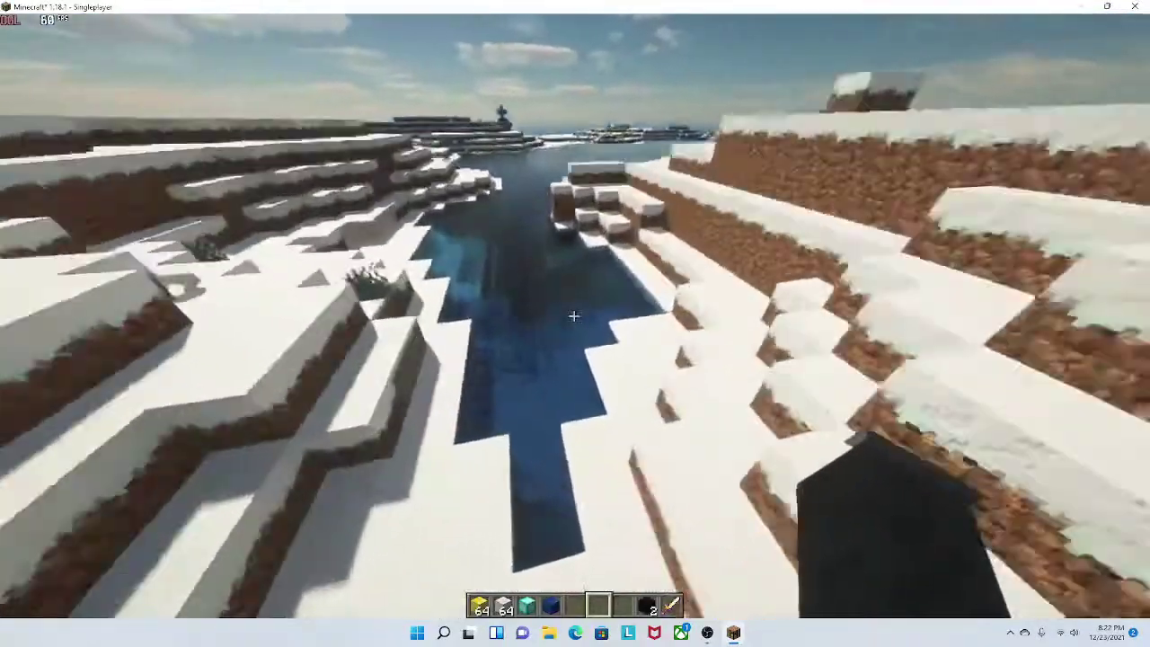
Step: Fly low along the river between the snowy banks and out over open water to view its surface, reflections and distant shore
key(w)
key(shift)
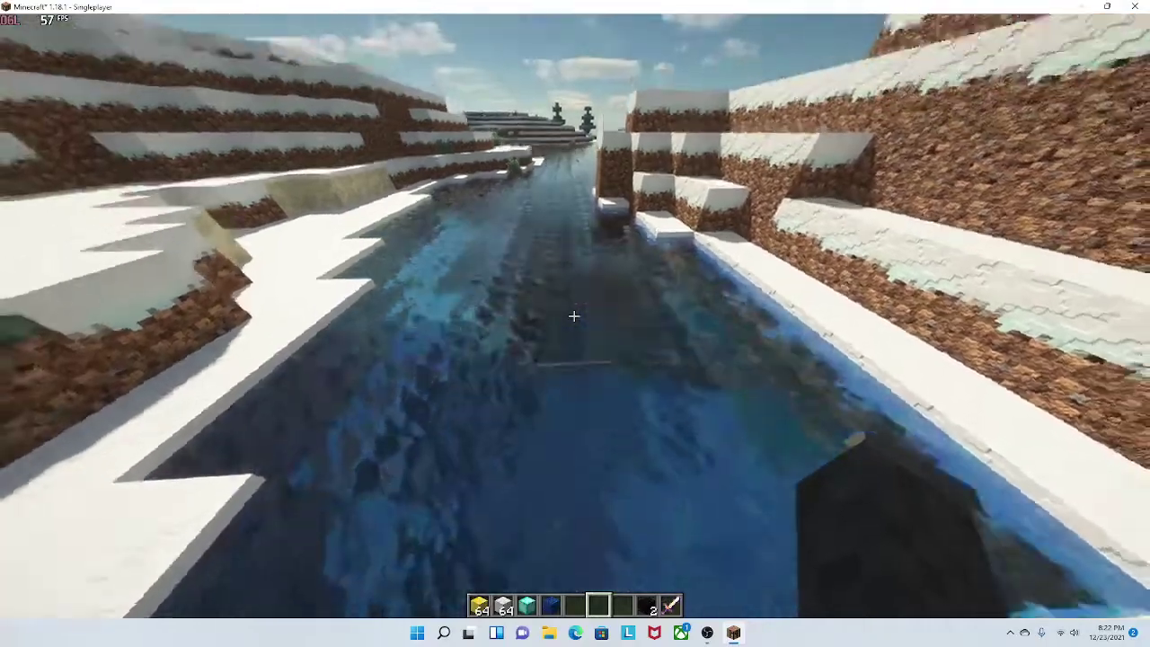
key(w)
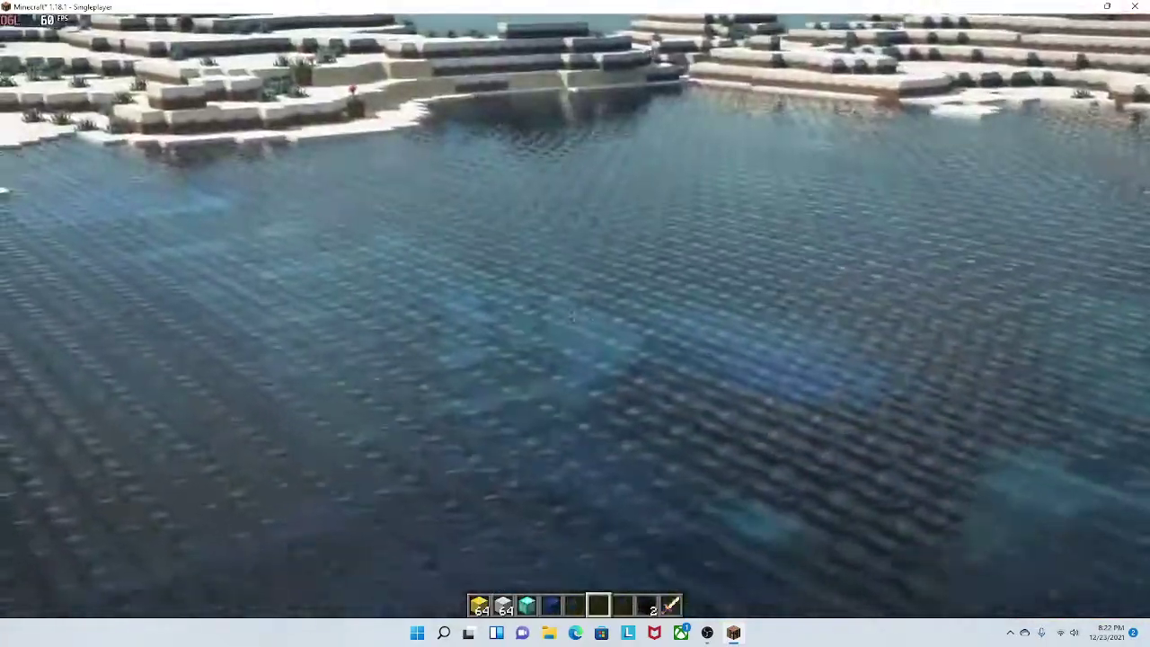
key(w)
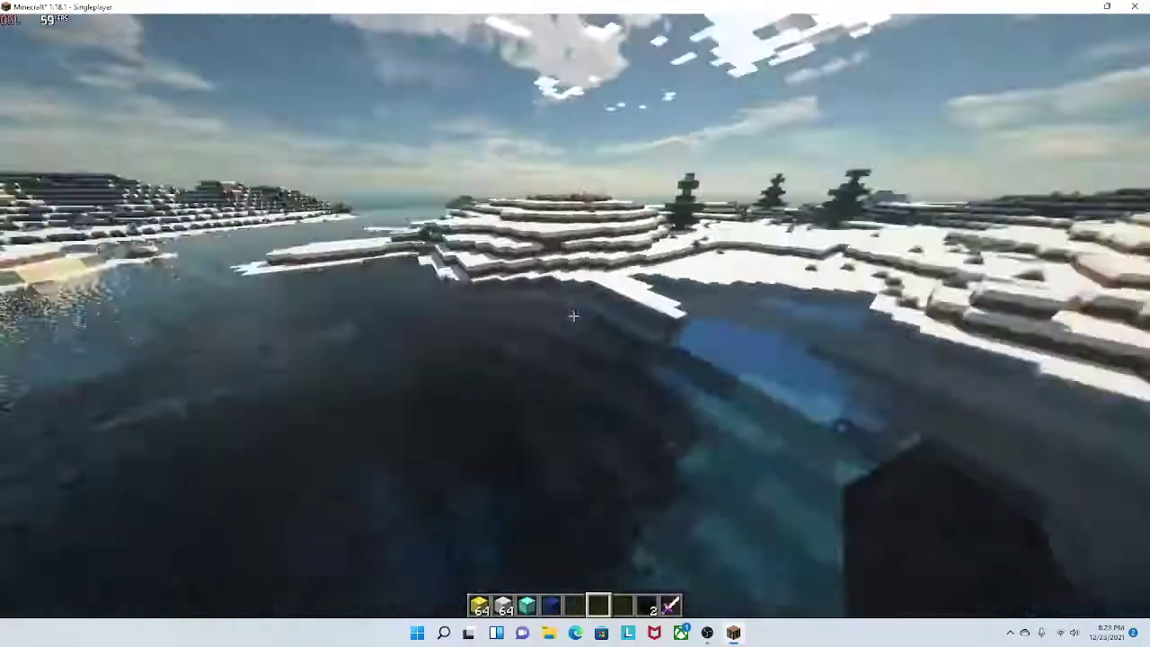
key(w)
key(c)
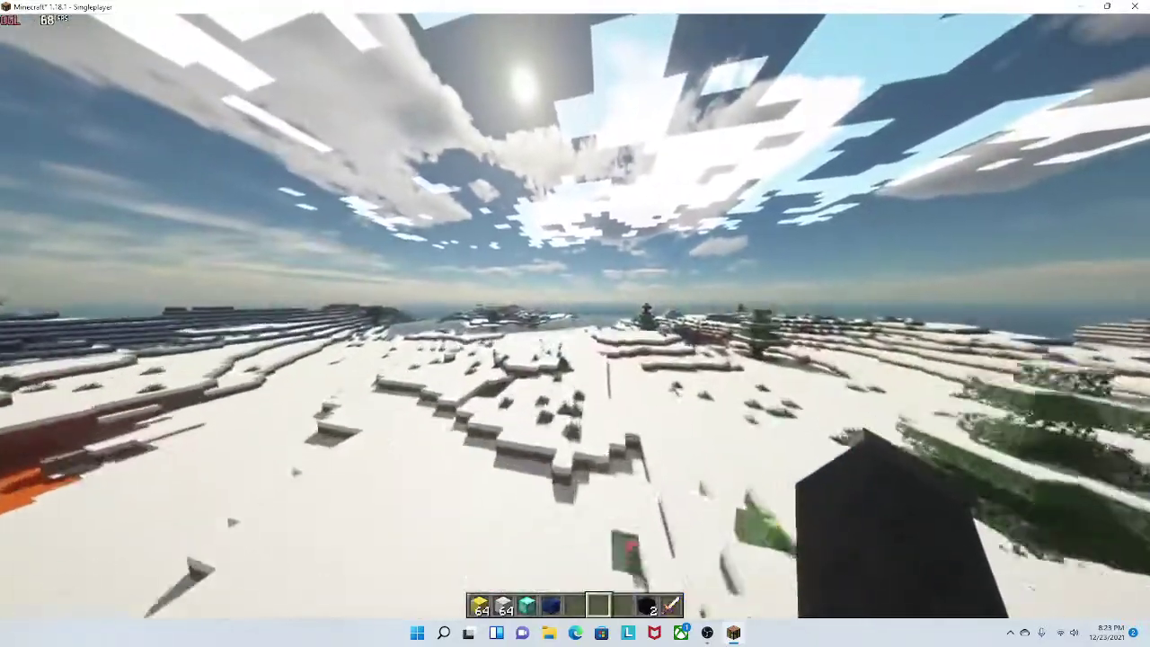
Step: Fly high over the snowy coast toward the ice spikes to view the ocean, terrain and clouds from above
key(w)
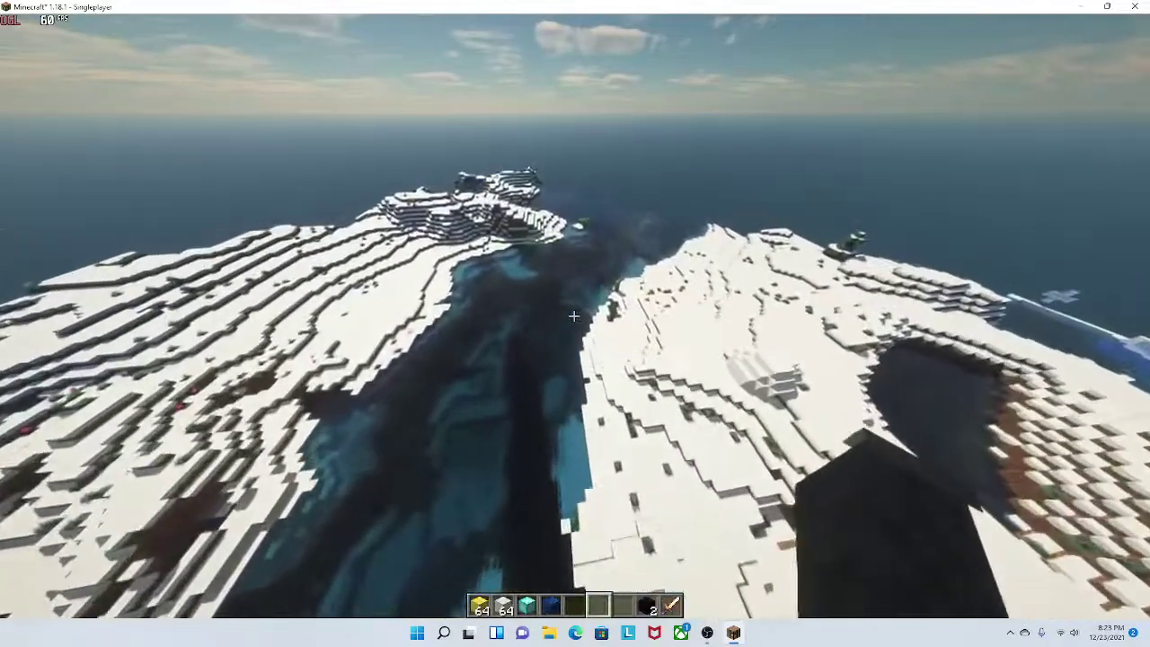
key(w)
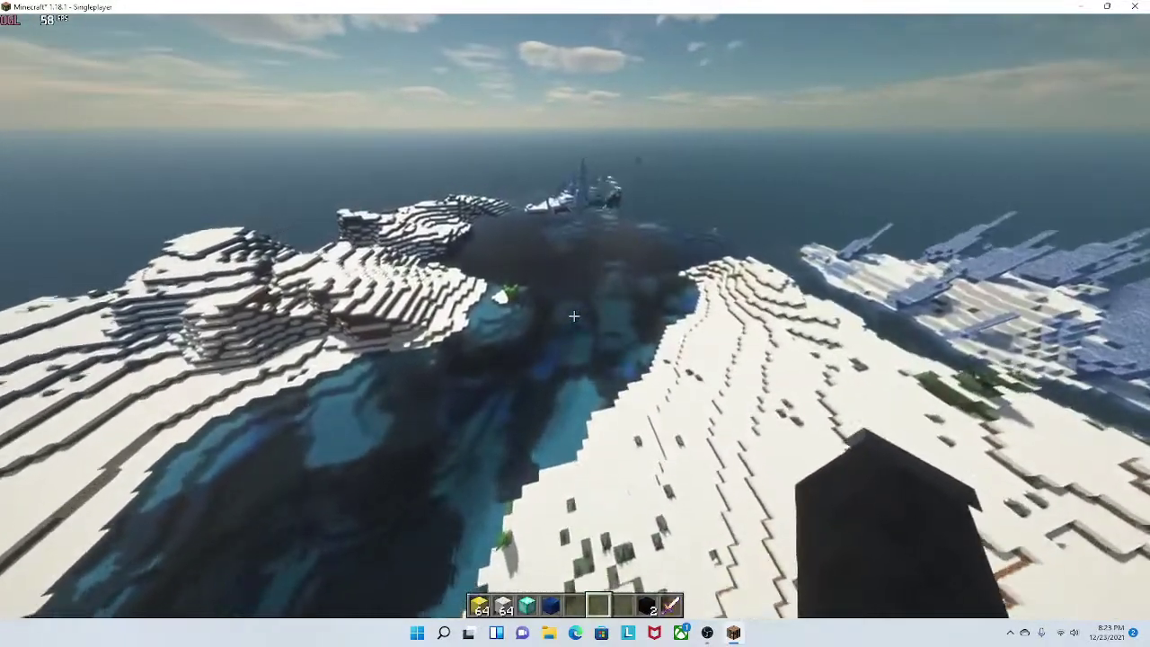
key(w)
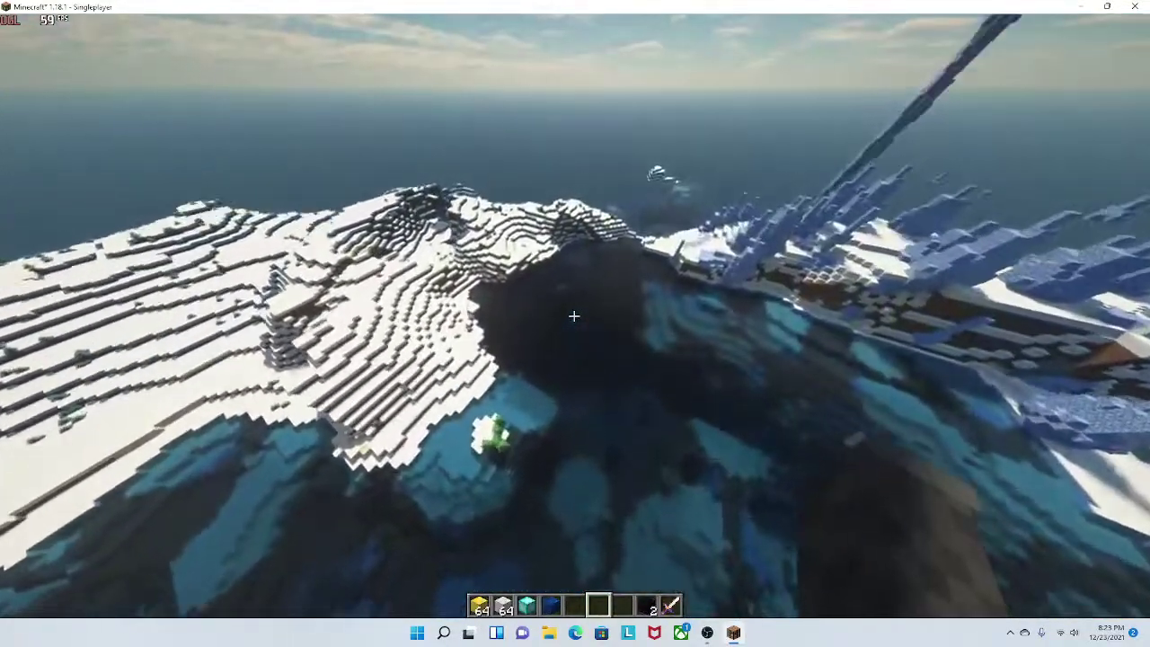
key(w)
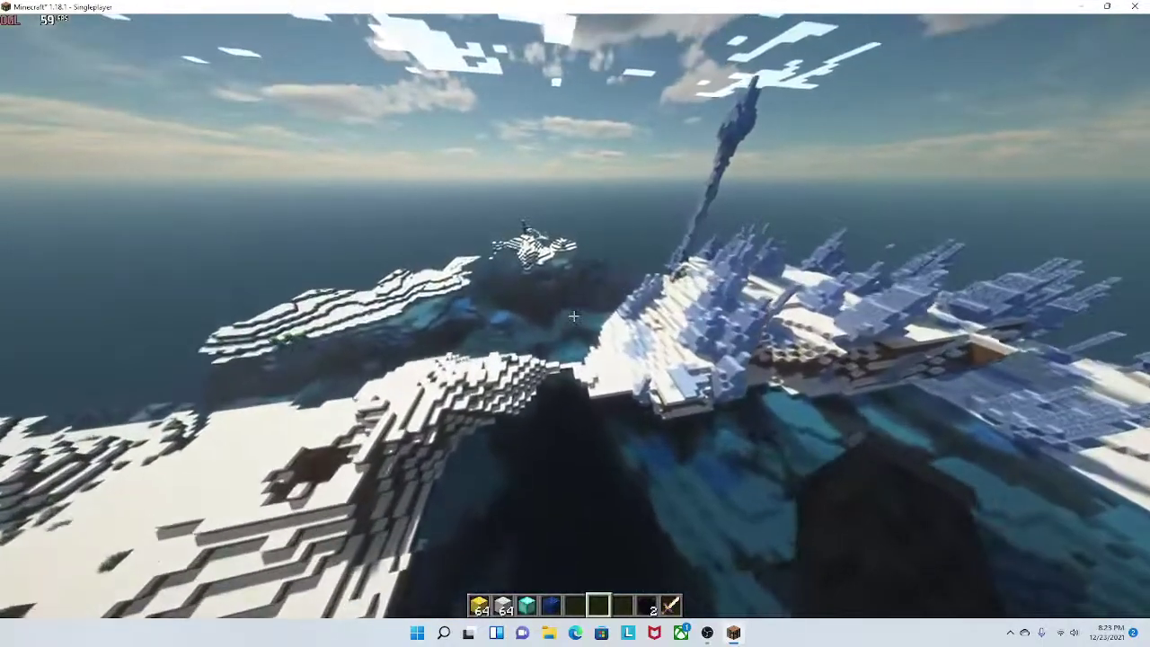
key(w)
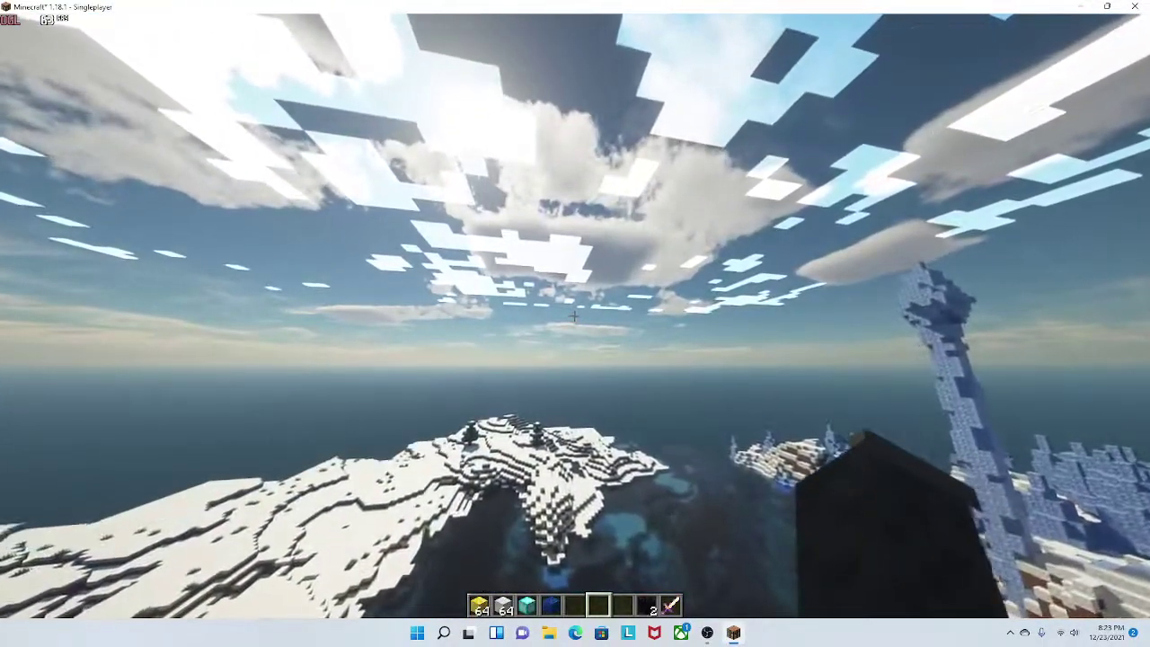
Step: Locate the nearest minecraft:ocean biome and teleport the player to -1952 ~ -1472
key(slash)
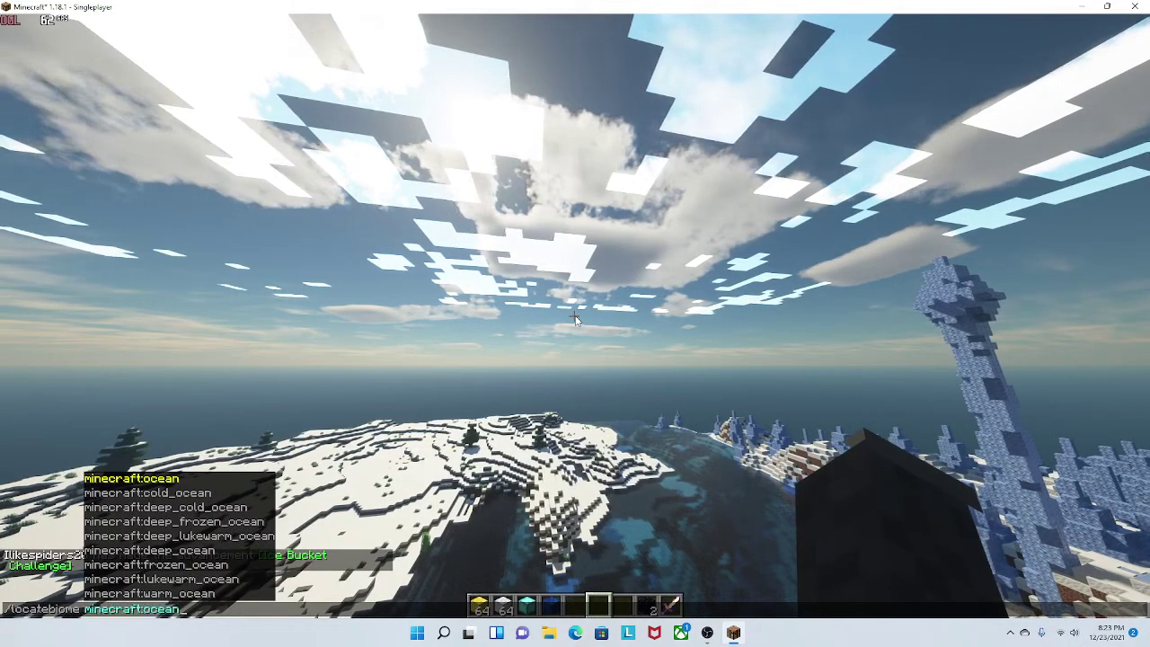
key(Return)
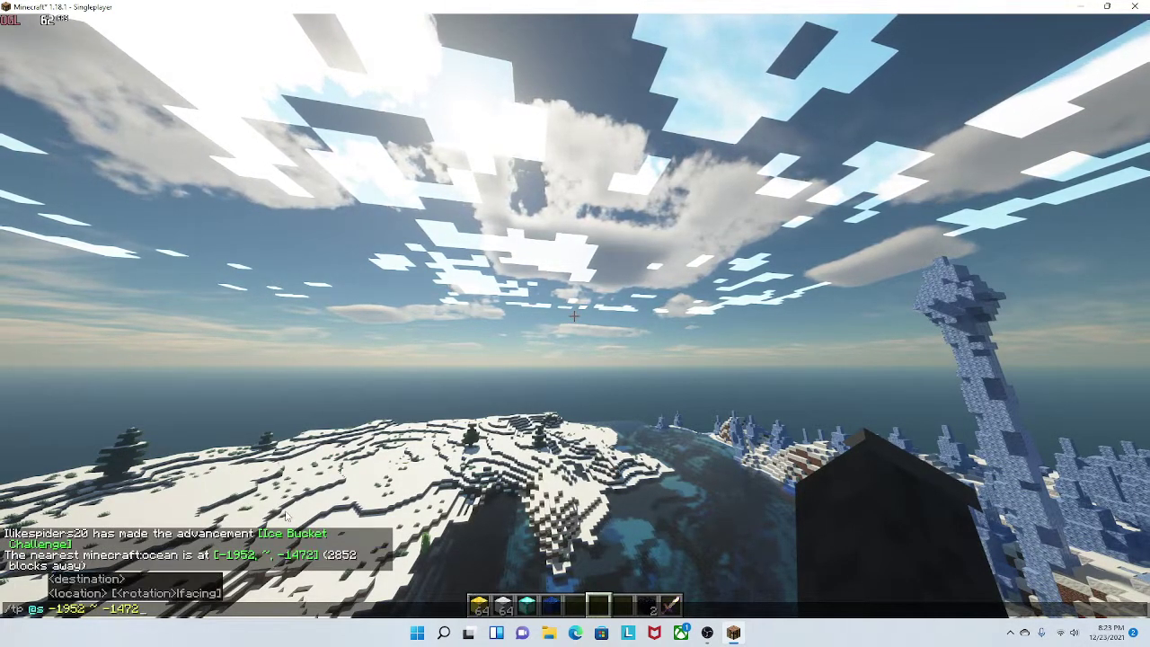
key(Return)
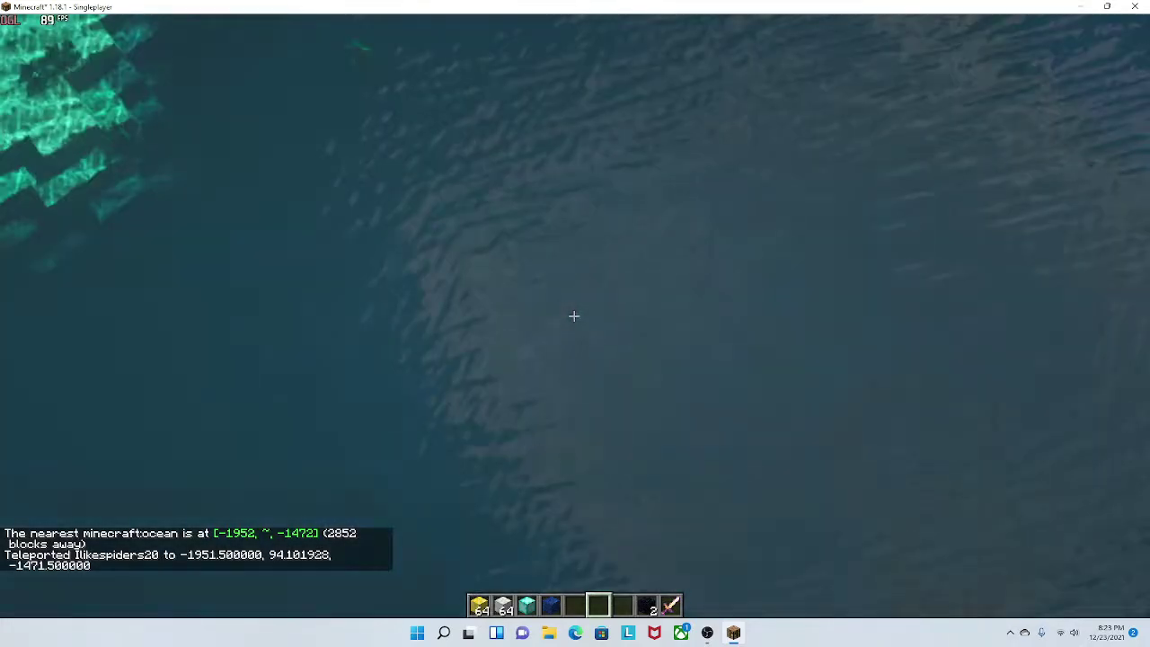
Step: Descend past the sandy, wooded island into the ocean, briefly showing the debug information on the way
key(F3)
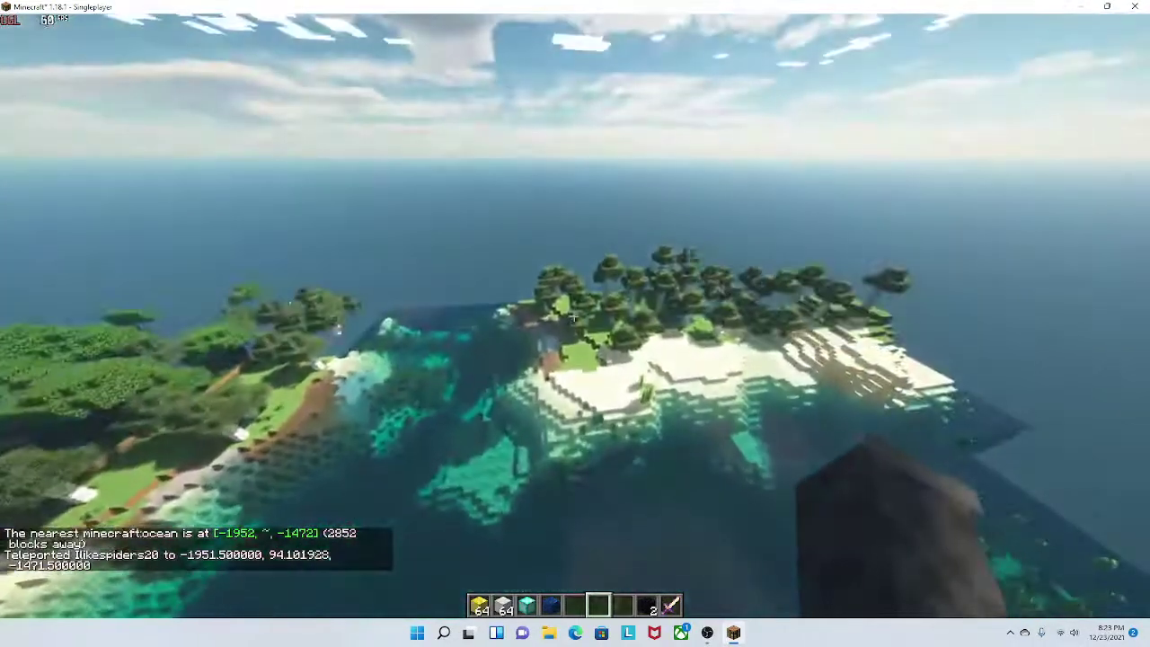
key(w)
key(shift)
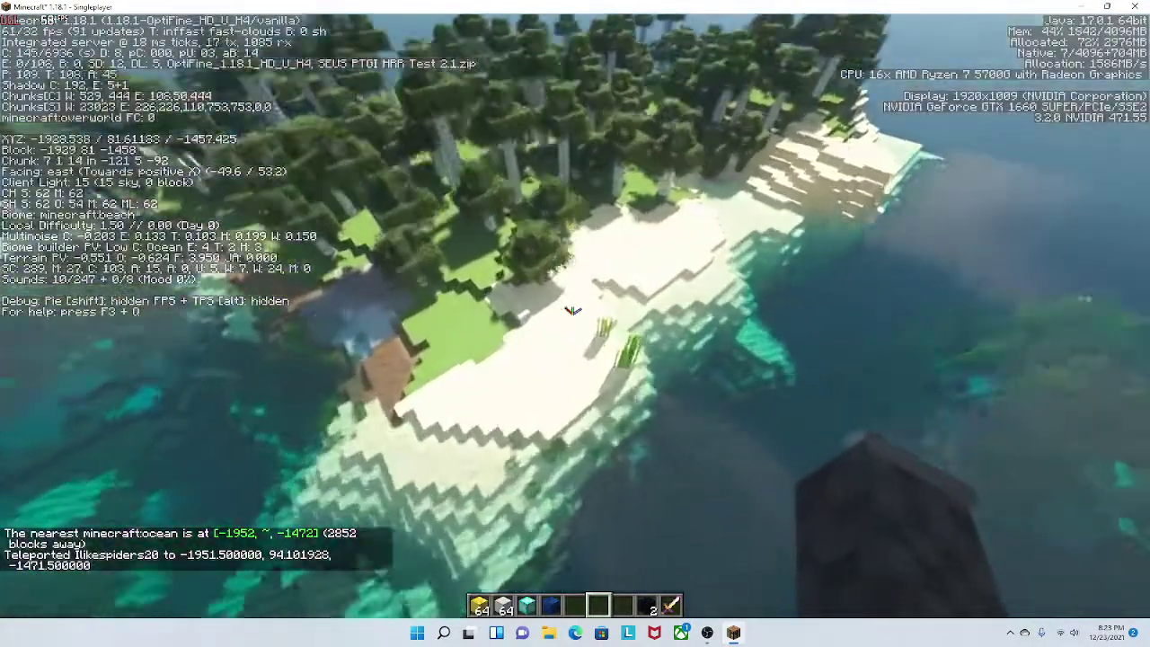
key(F3)
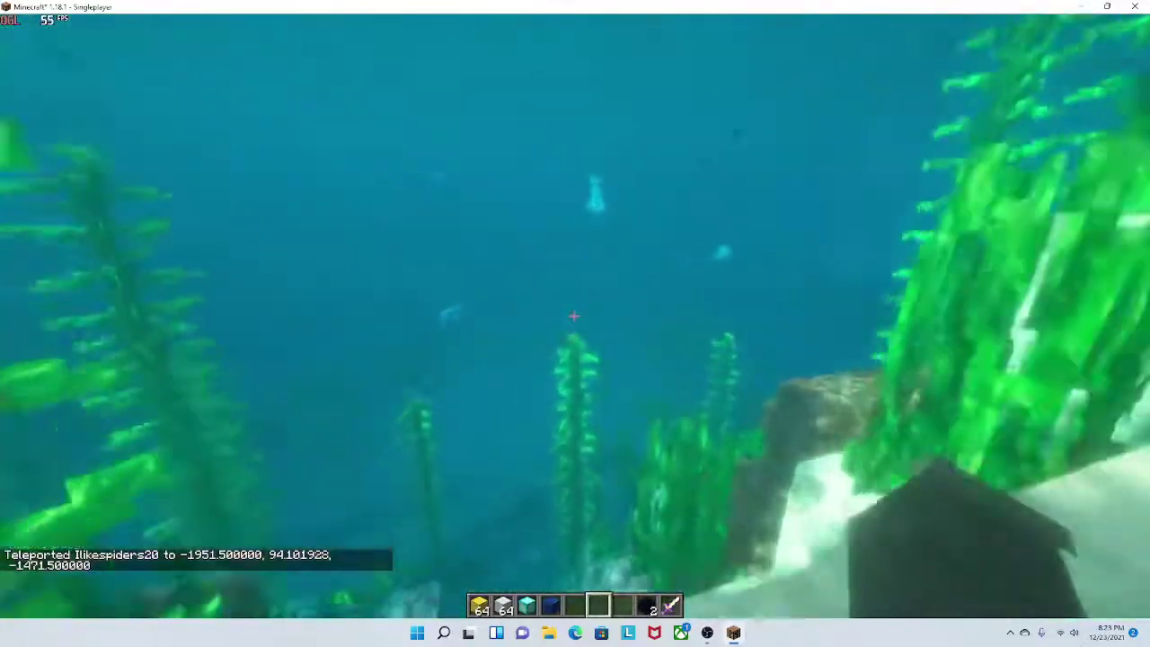
Step: Swim through the kelp and over the seabed to view the underwater lighting and sea life
key(w)
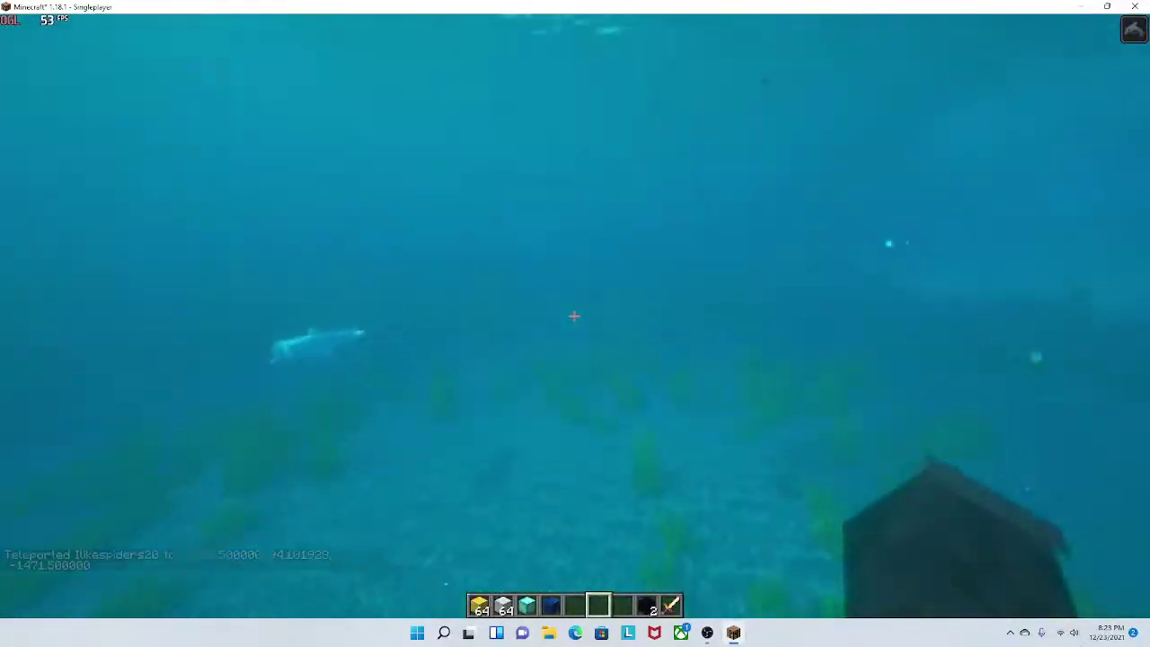
key(w)
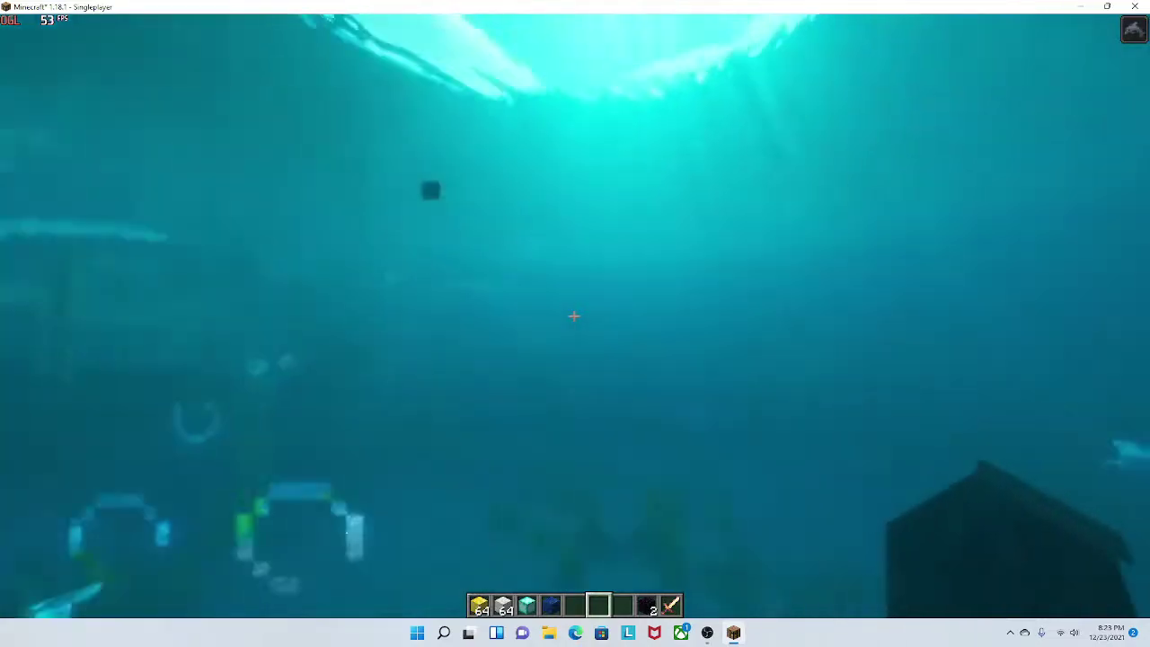
key(w)
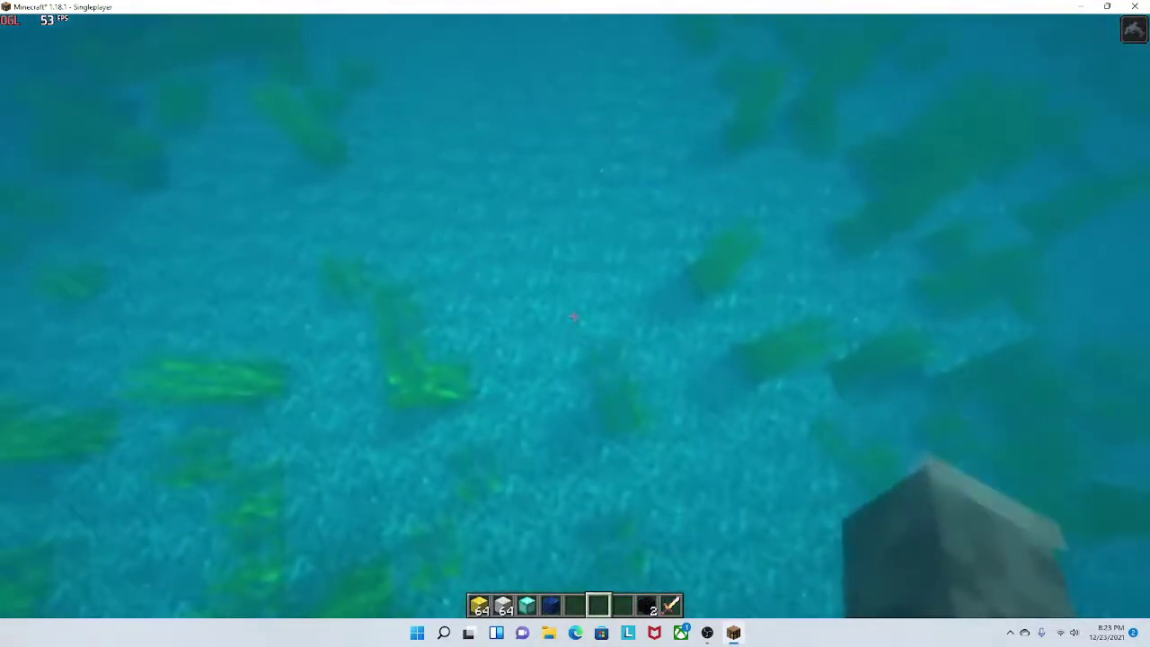
Step: Get a gravel block from the seabed into the hotbar and swim up to view the sun through the water surface
key(w)
scroll(574, 315, down, 1)
key(6)
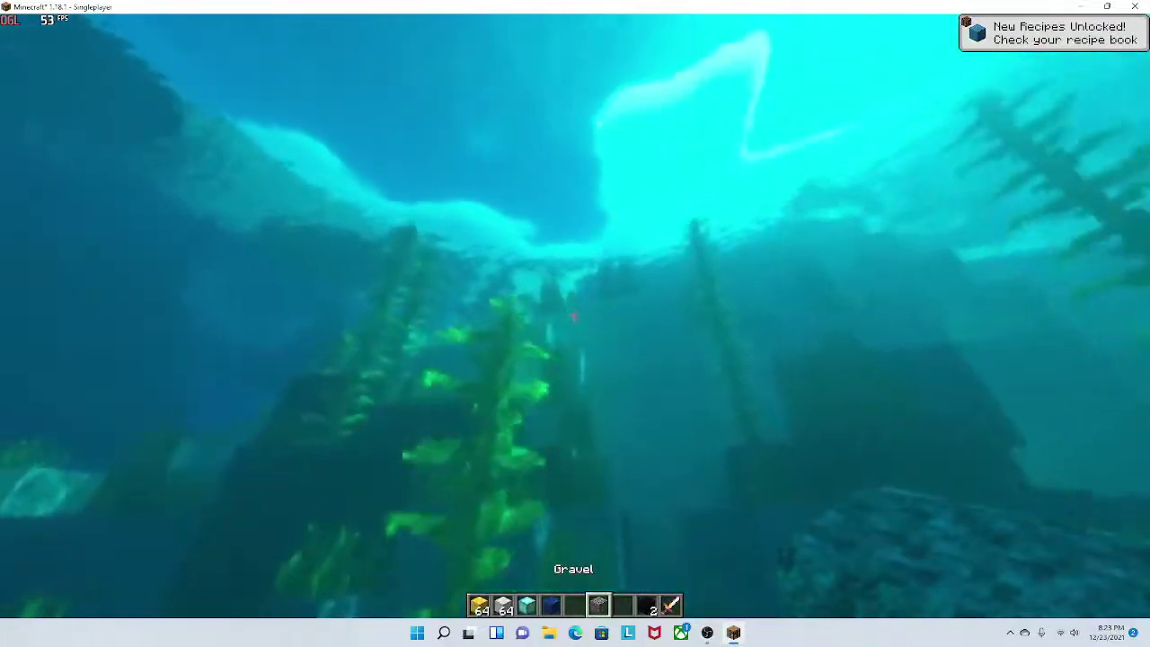
key(w)
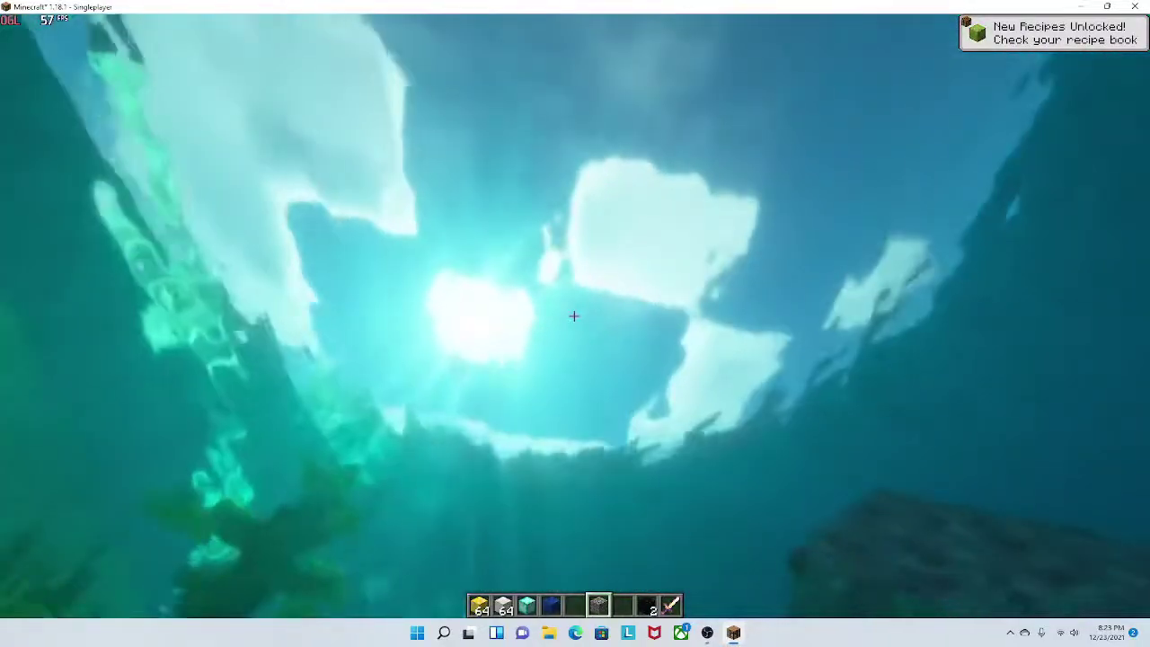
key(w)
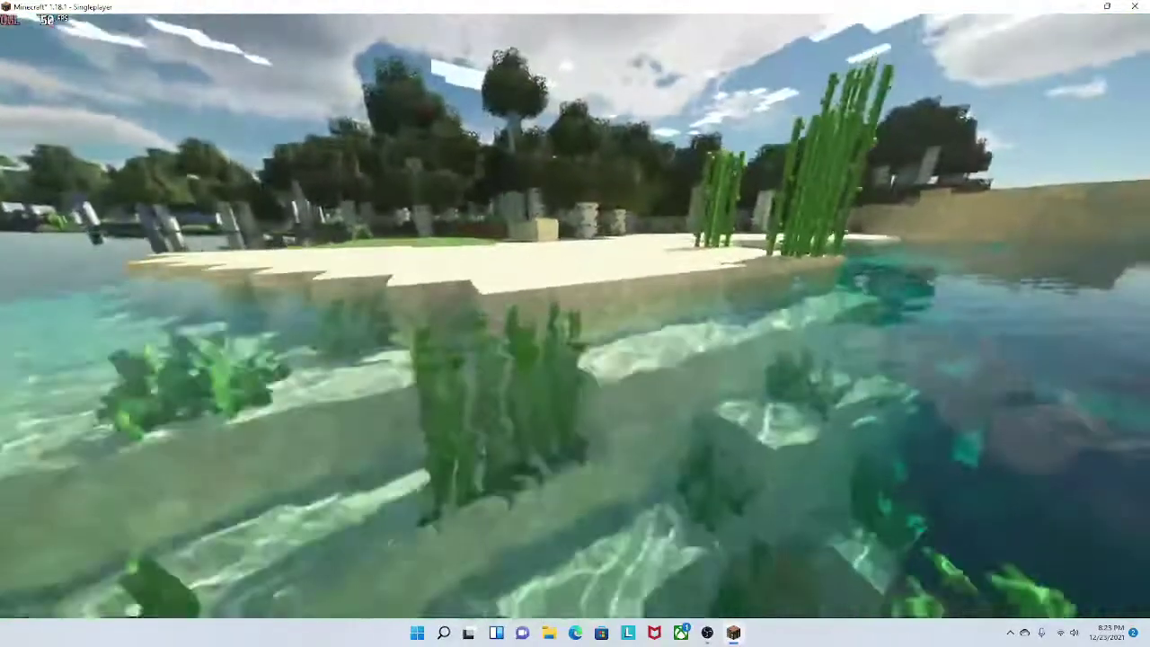
Step: Place a gravel block on the sandy beach and replace the gold blocks in the hotbar with a stack of saplings
key(w)
key(F1)
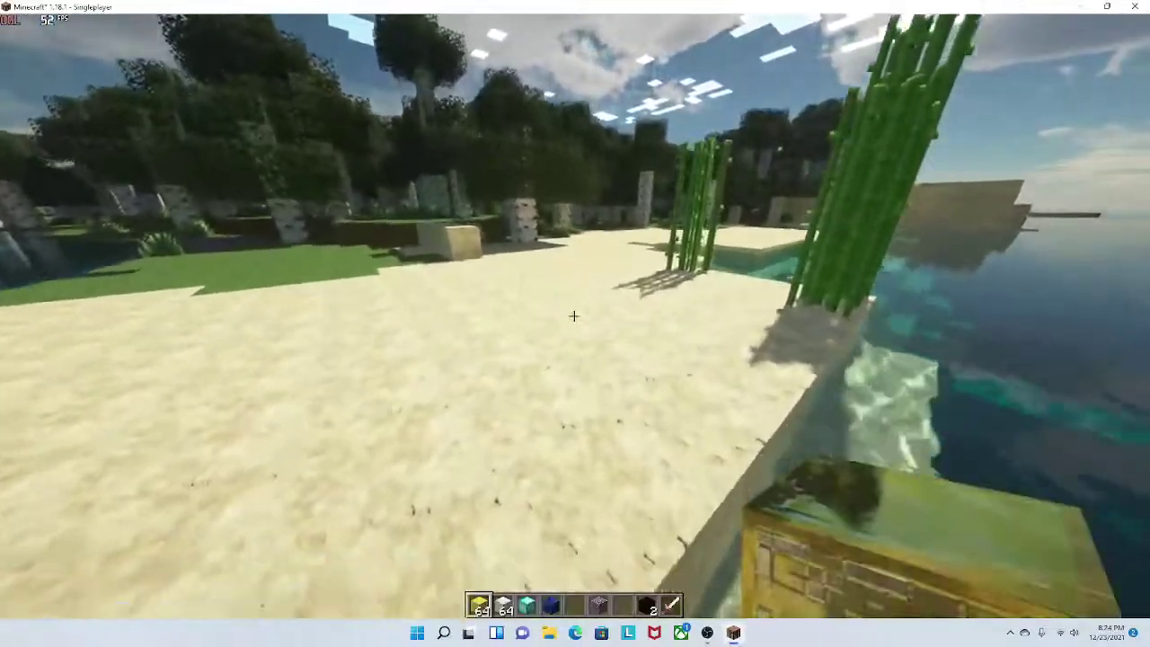
key(6)
right_click(574, 315)
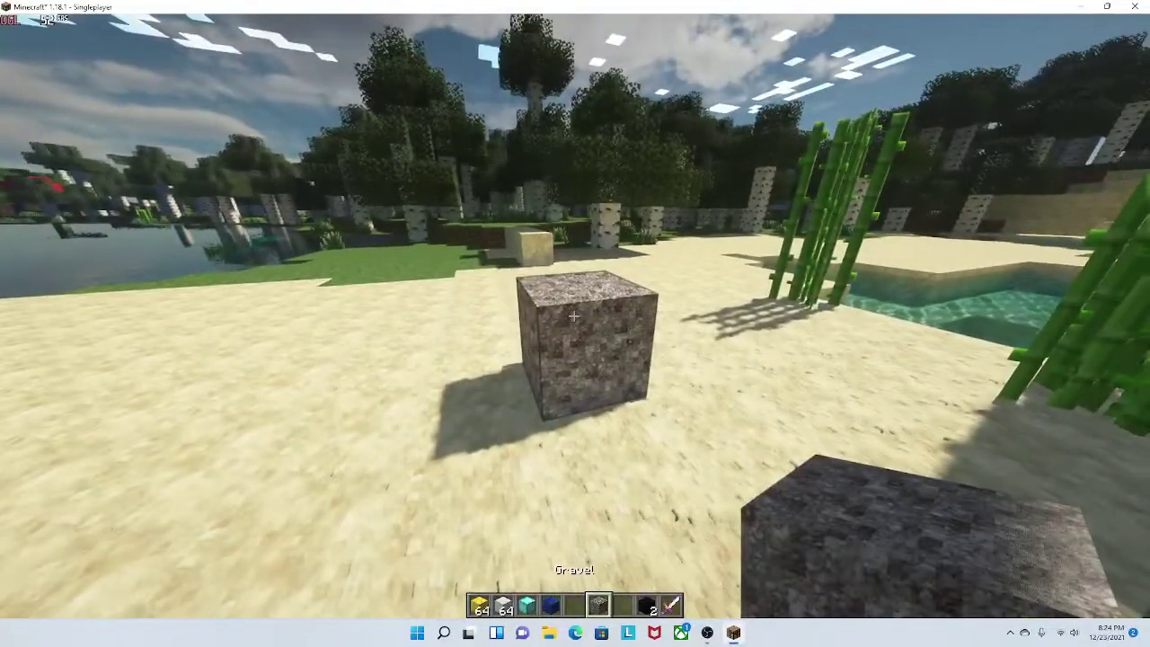
key(e)
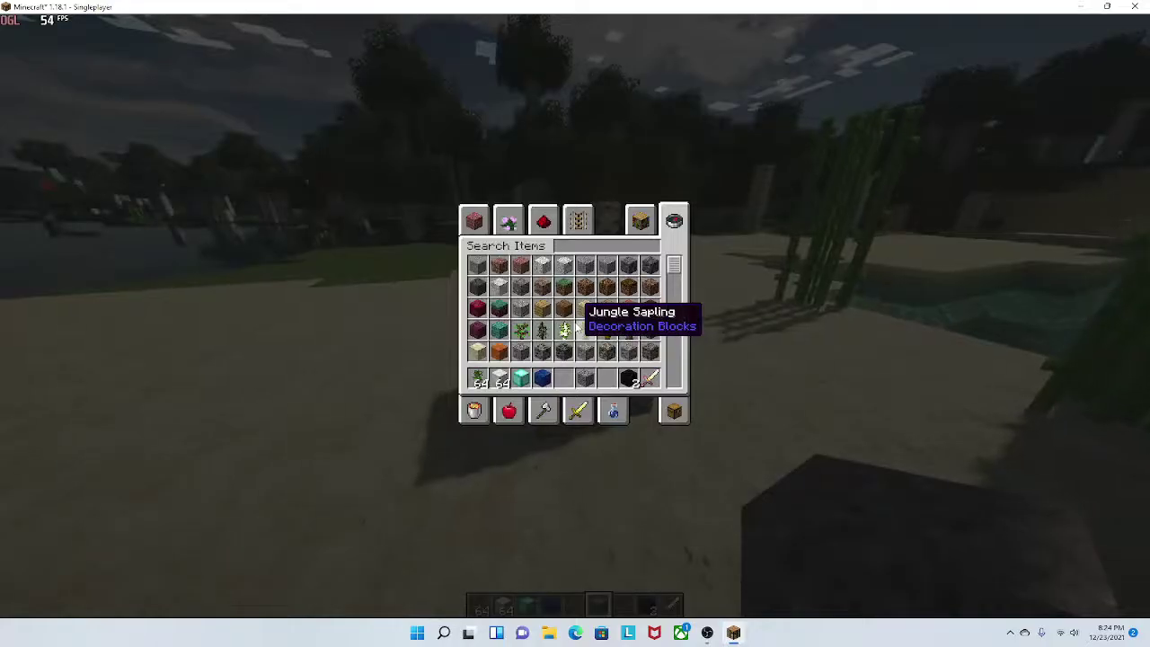
key(e)
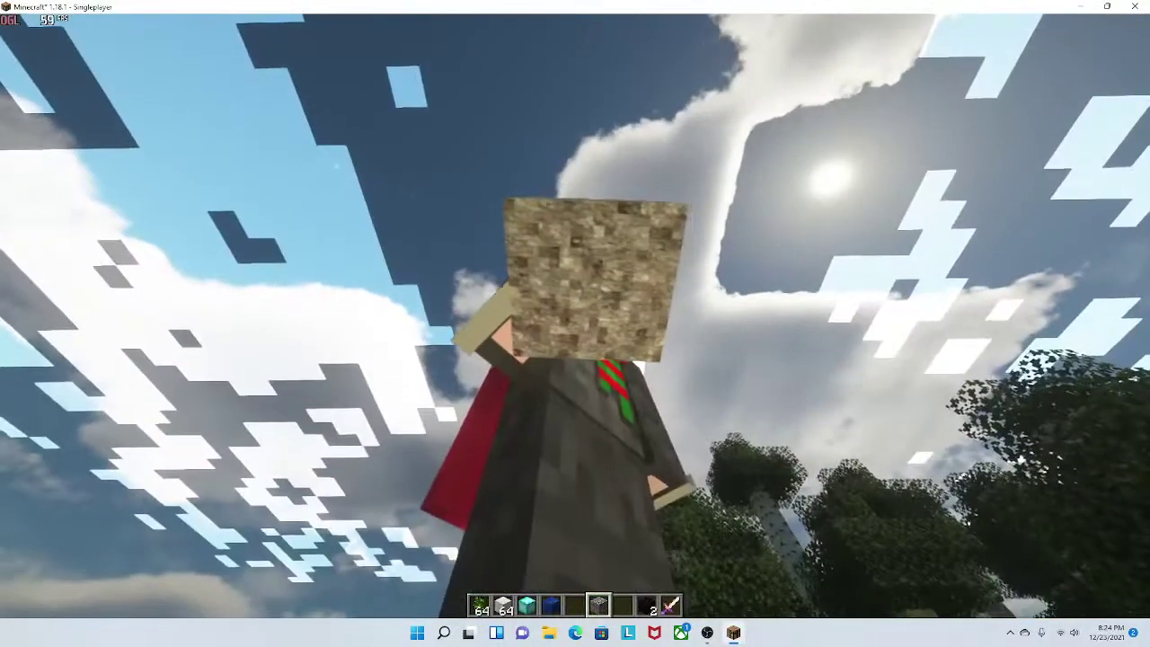
Step: Release the pointer from the game by opening the chat and switch to OBS
key(t)
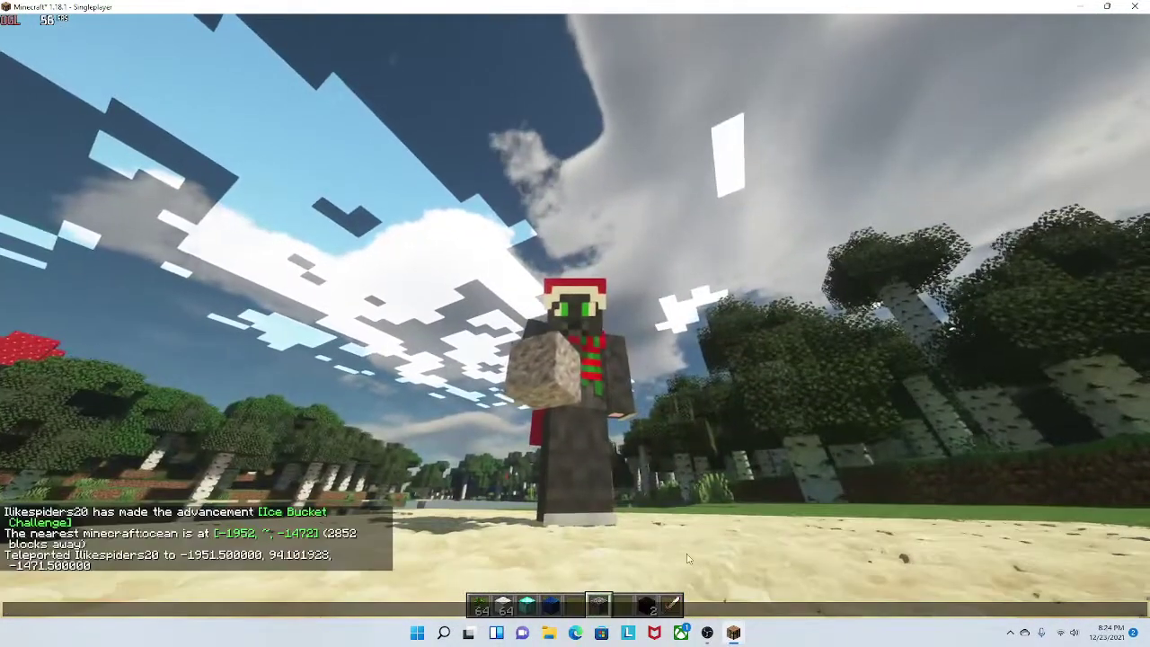
click(708, 633)
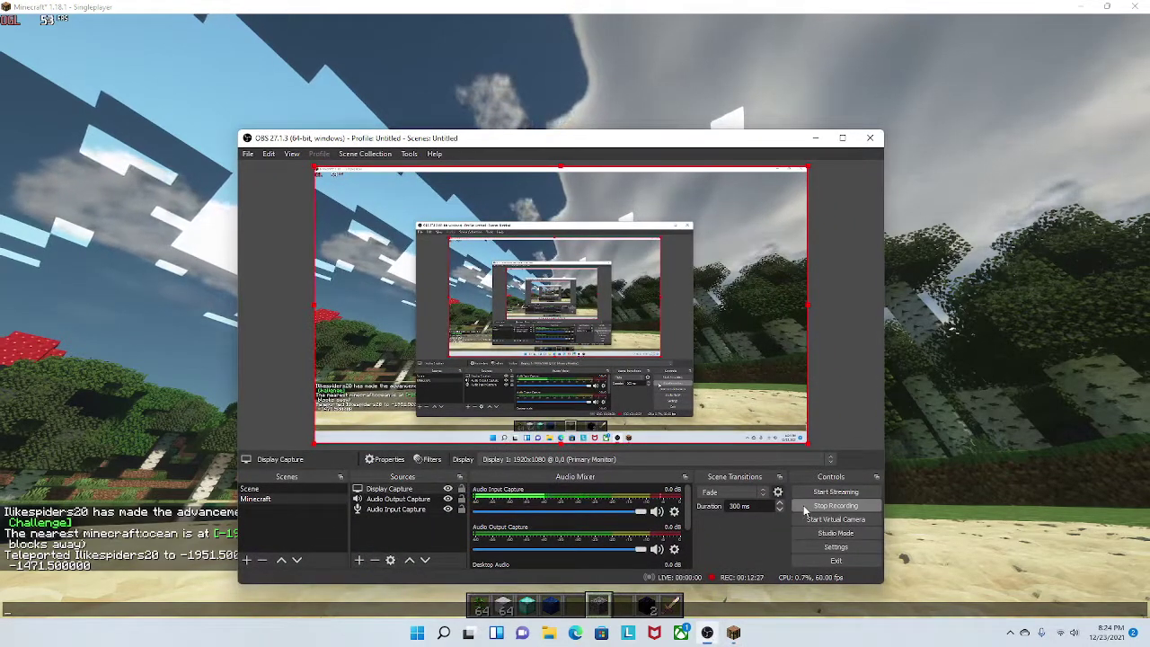